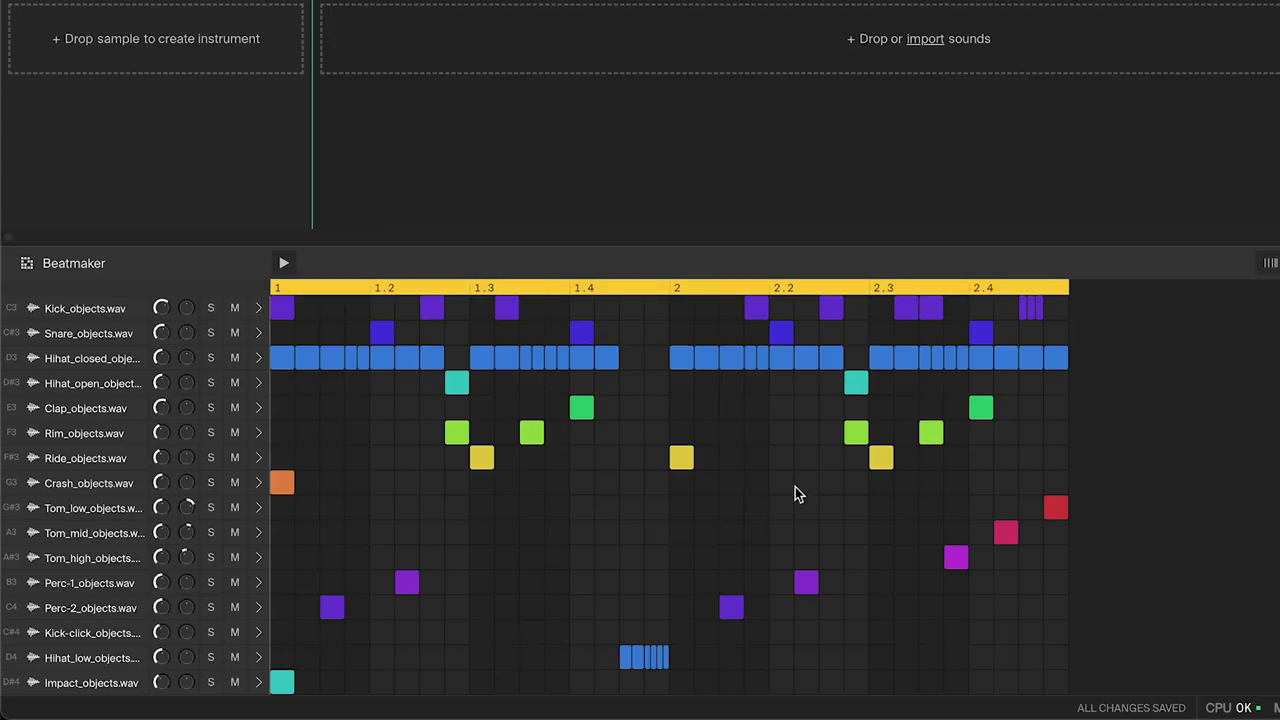
# Step: Play the beat pattern and delete the hit in the Perc-2_objects row
pyautogui.press('space')
pyautogui.click(332, 608)
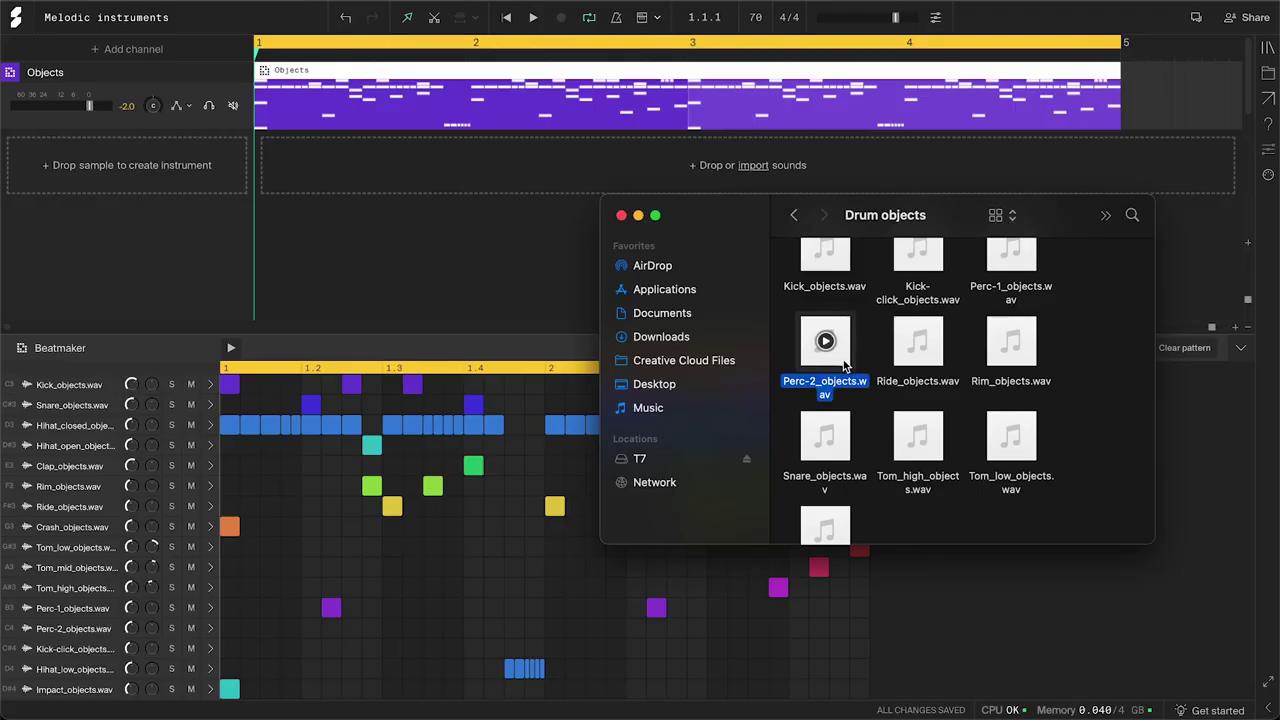
# Step: Turn Perc-2_objects.wav into a Simple Sampler channel and play notes on the virtual keyboard
pyautogui.moveTo(843, 366); pyautogui.dragTo(130, 184)
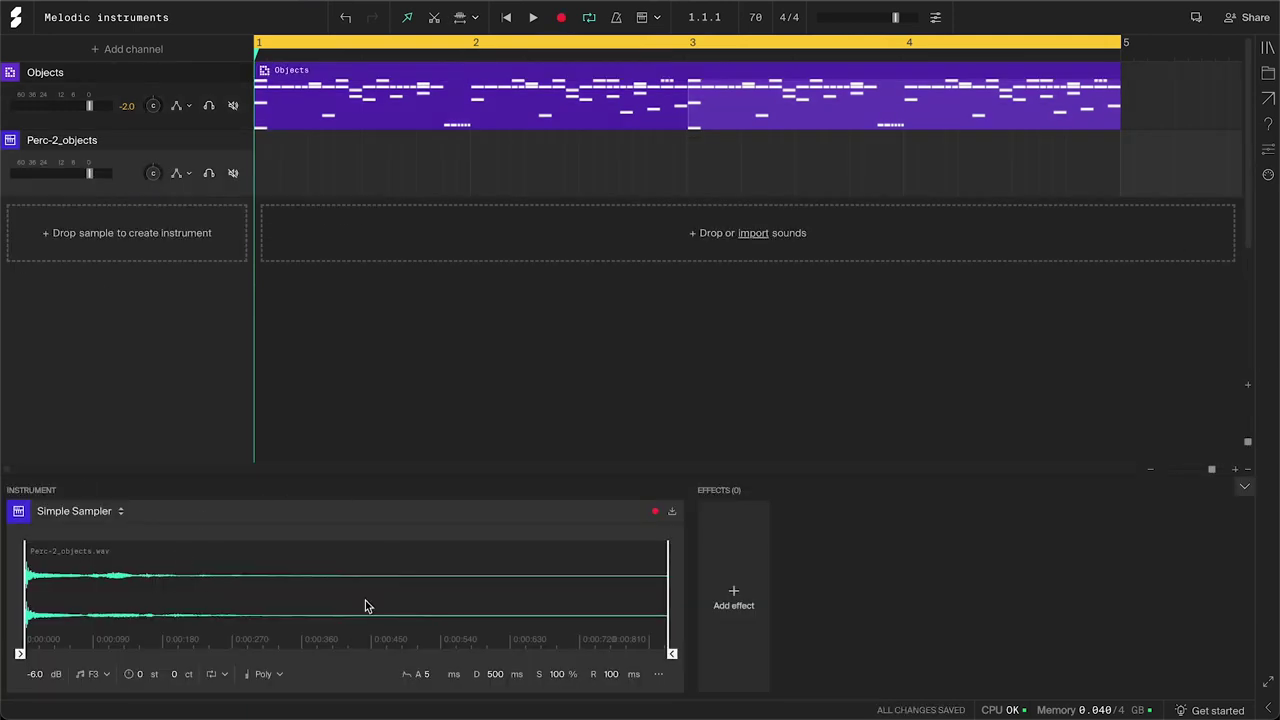
pyautogui.press('m')
pyautogui.press('h')
pyautogui.press('k')
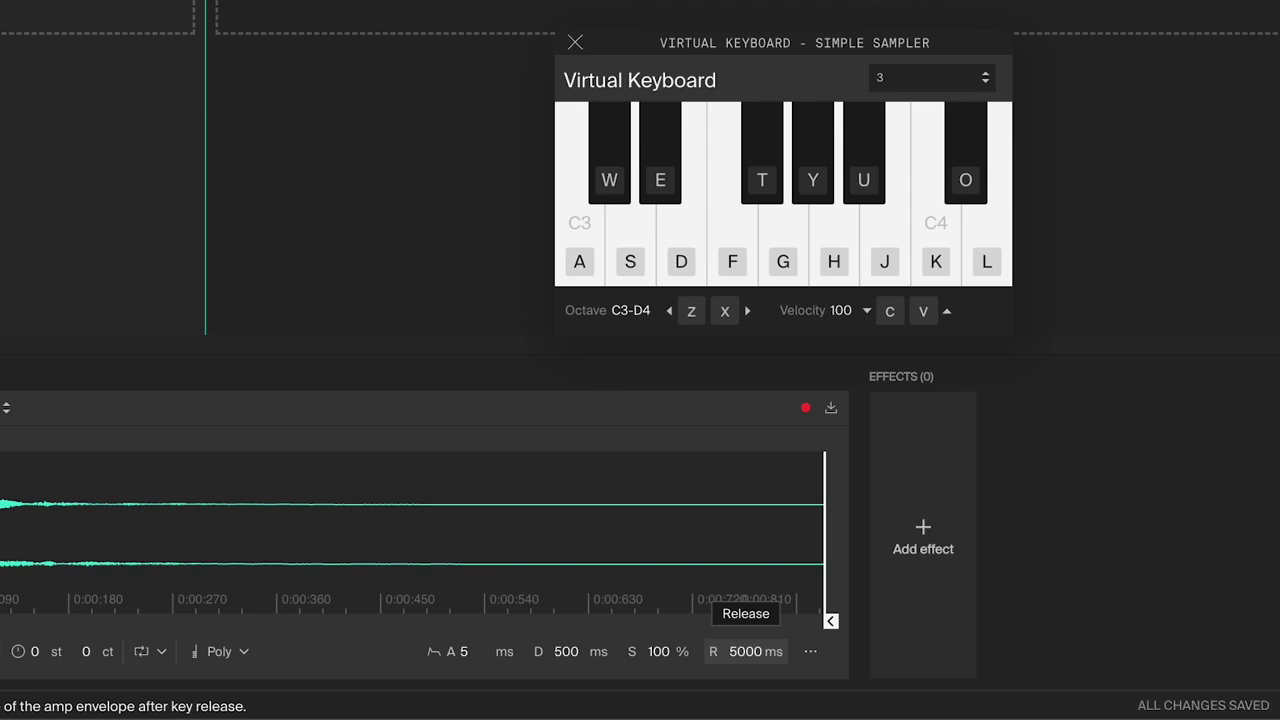
# Step: Add a Delay effect at 70% wet to the Perc-2 sampler and audition notes
pyautogui.press('d')
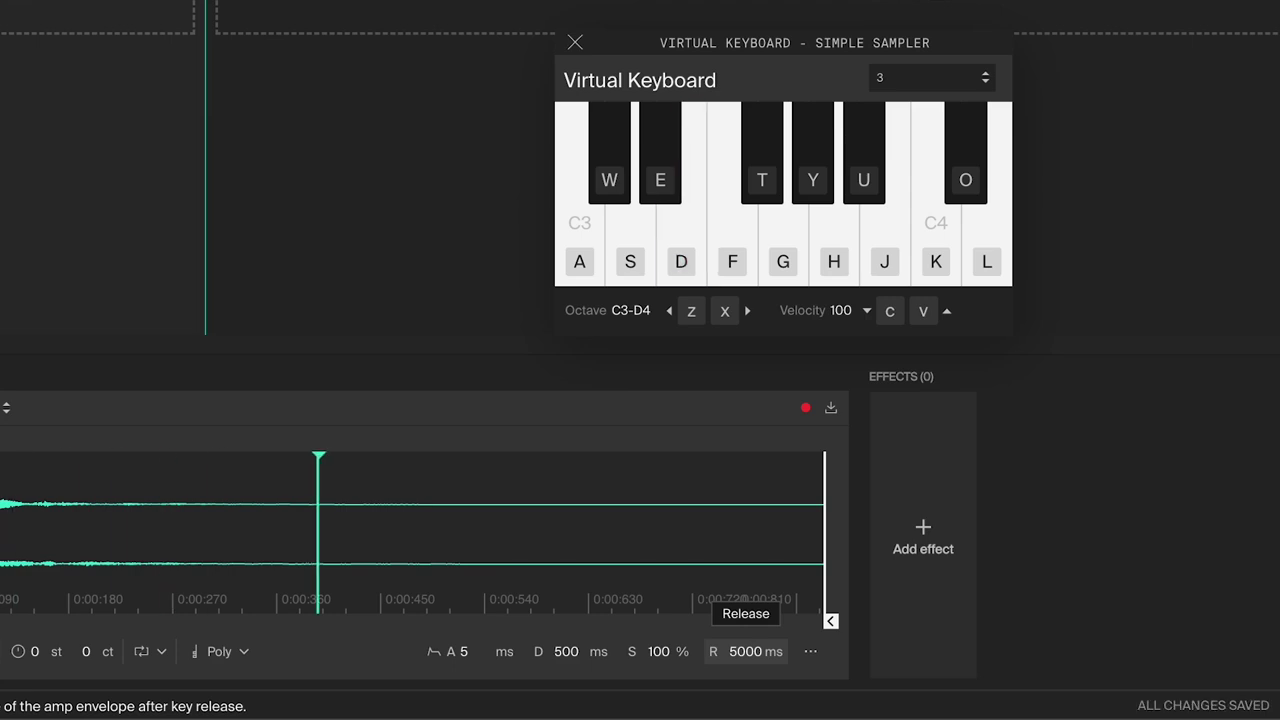
pyautogui.click(923, 545)
pyautogui.click(952, 290)
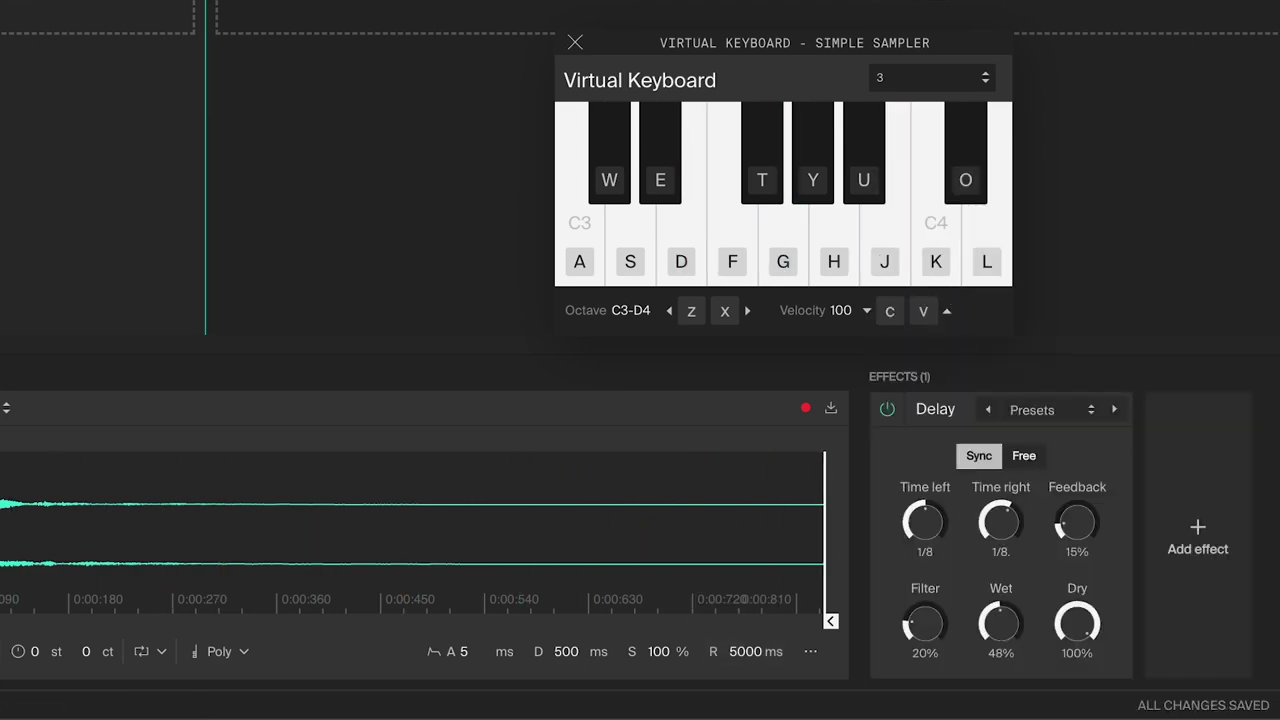
pyautogui.press('d')
pyautogui.press('g')
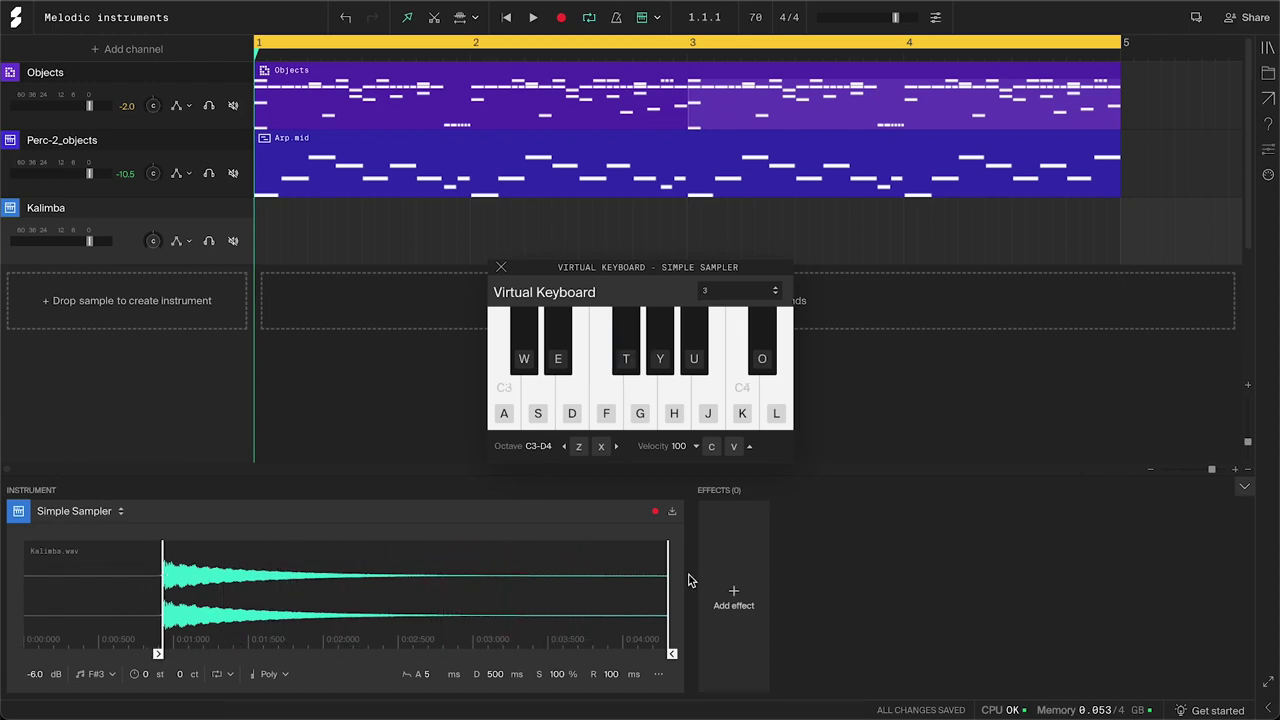
# Step: Add a Limiter to the Kalimba sampler and audition kalimba notes through it
pyautogui.click(738, 592)
pyautogui.click(750, 534)
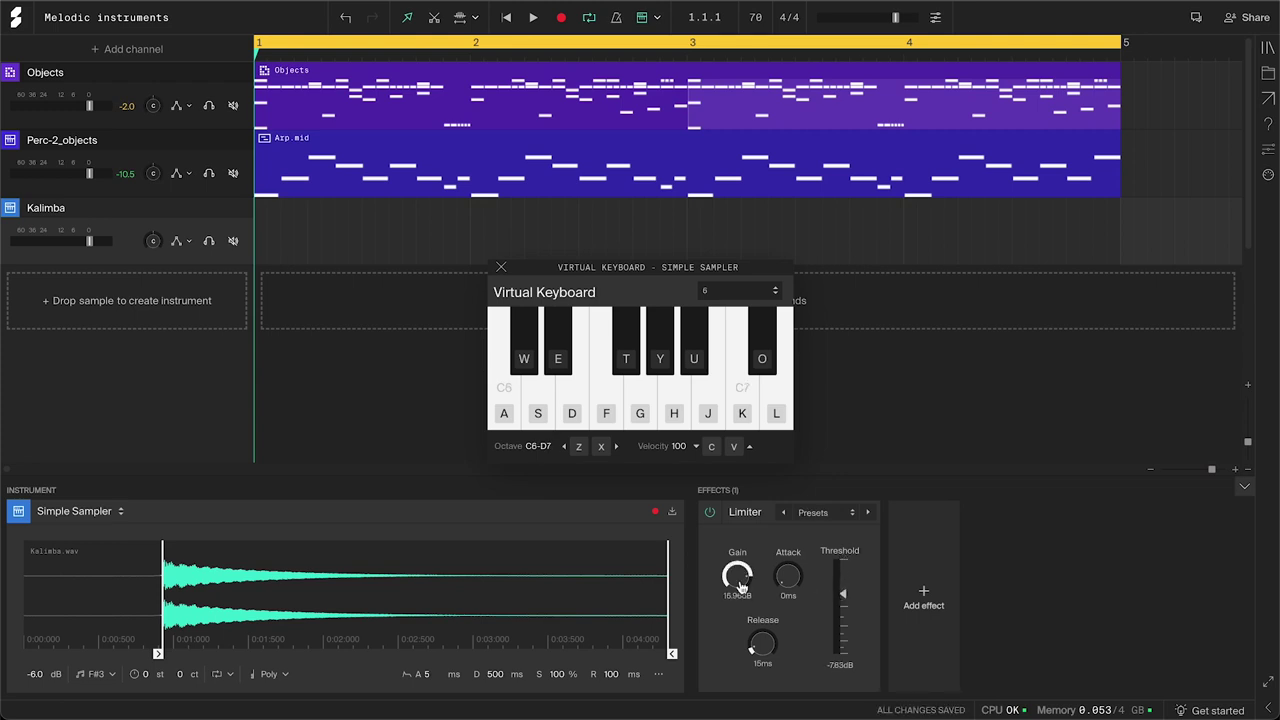
pyautogui.press('d')
pyautogui.press('g')
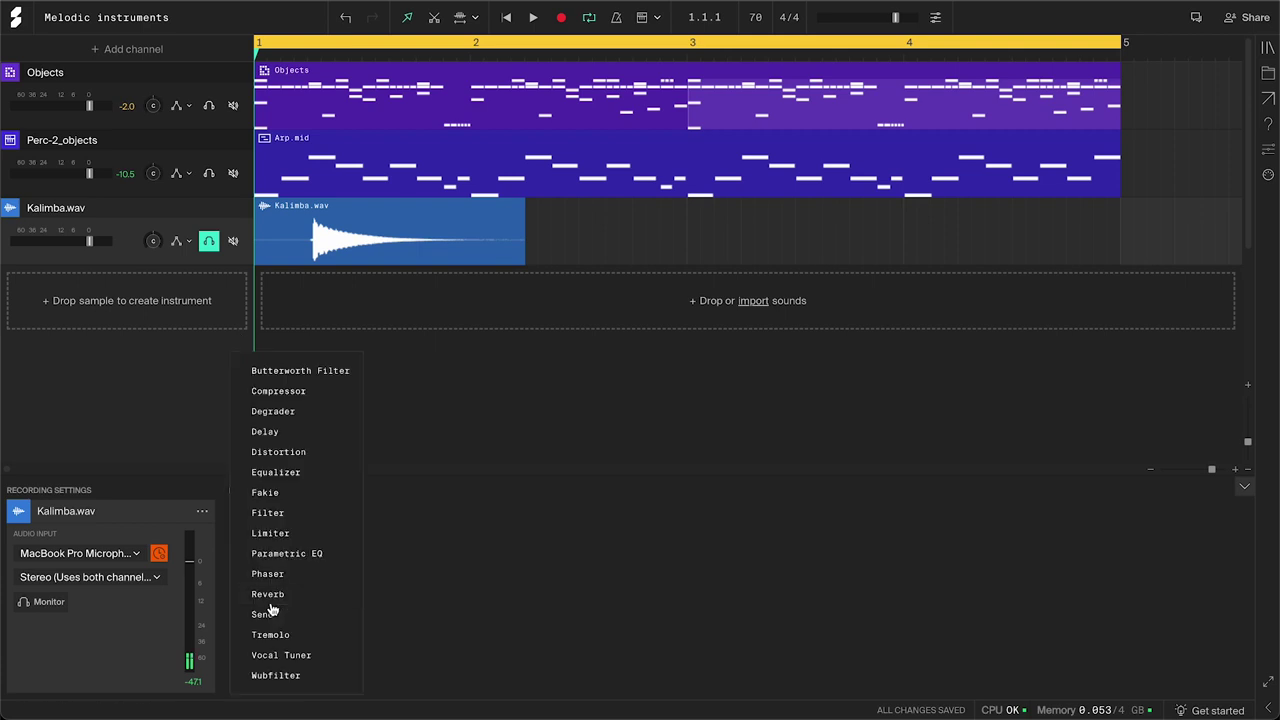
# Step: Add a Parametric EQ to Kalimba.wav with the analyzer on Spectrum, and start playback
pyautogui.click(329, 558)
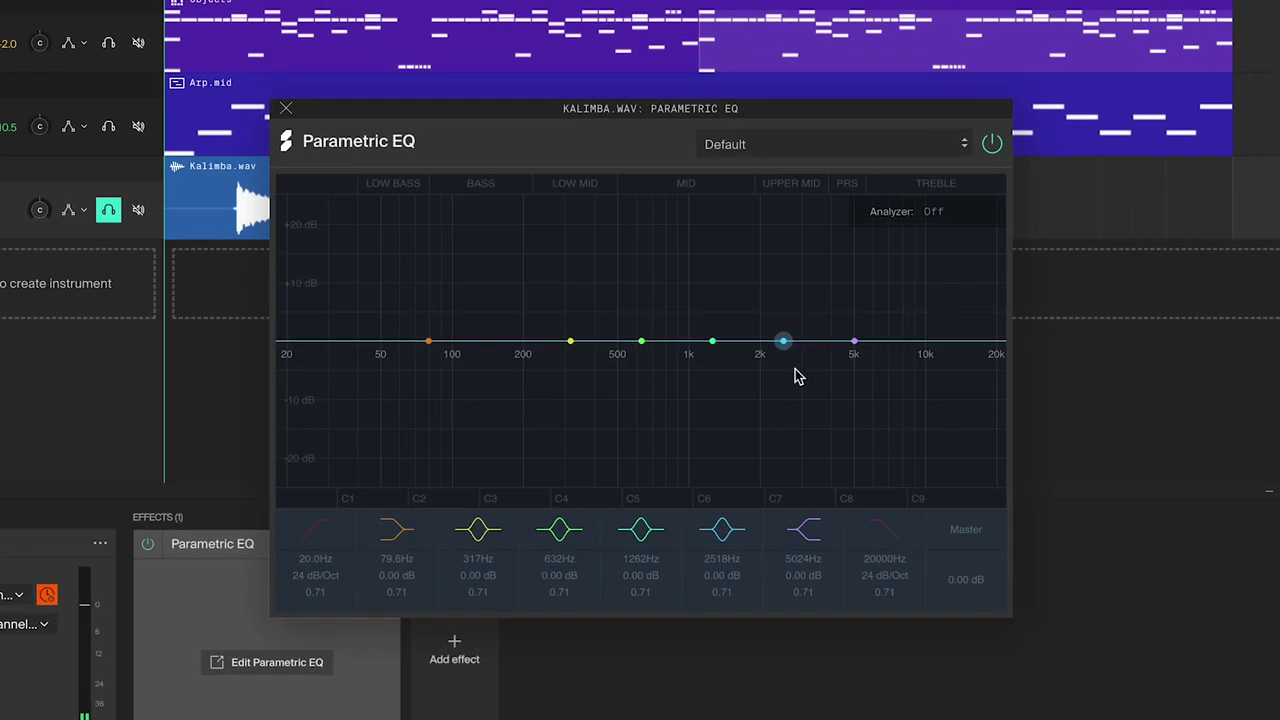
pyautogui.click(948, 214)
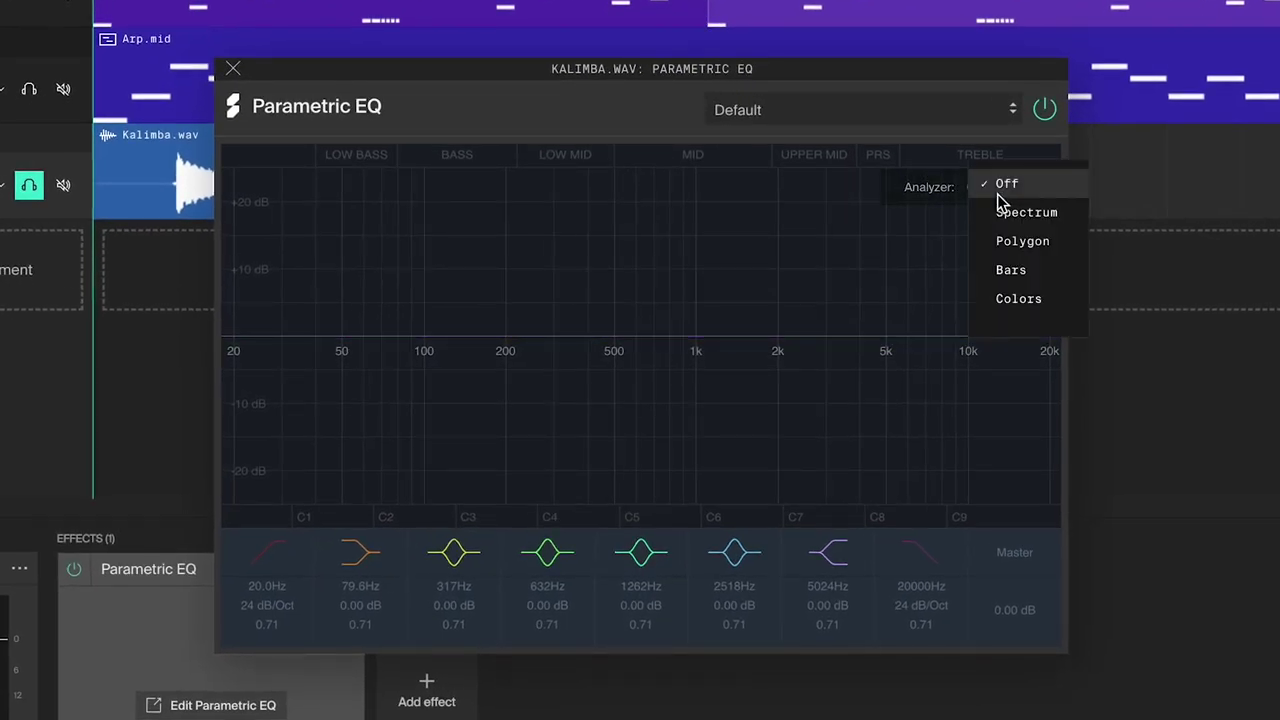
pyautogui.click(901, 230)
pyautogui.press('space')
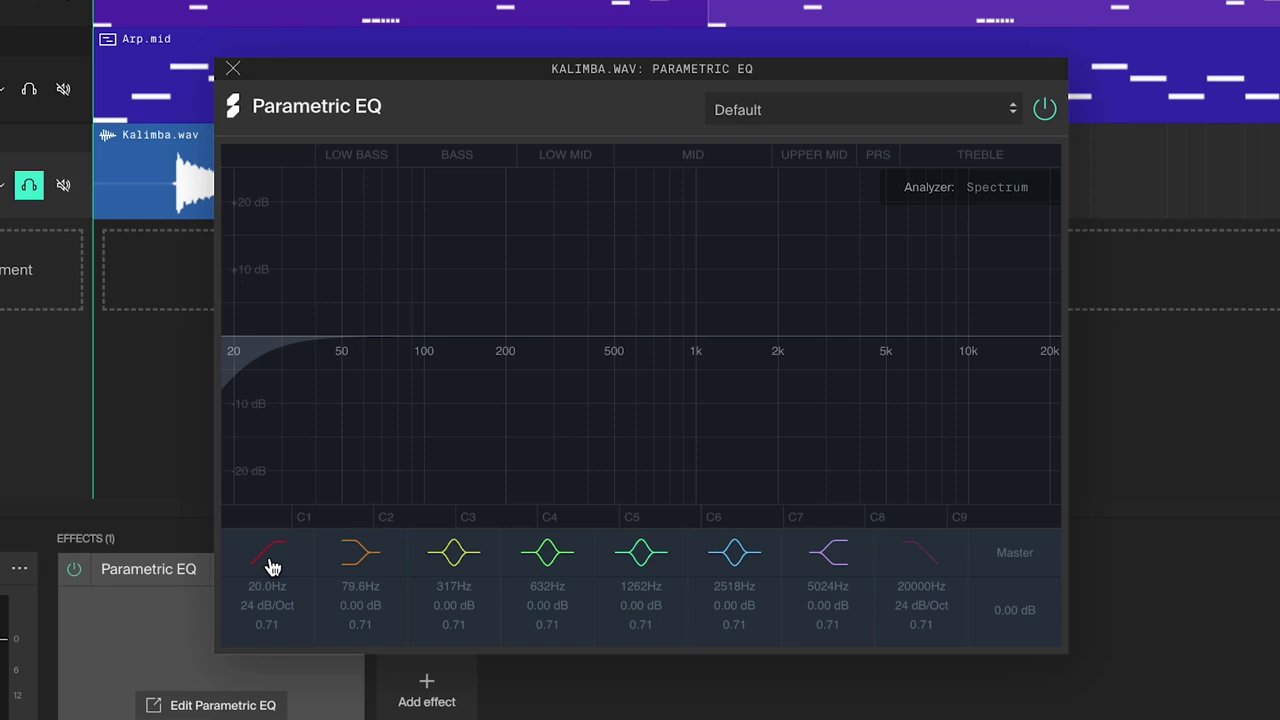
# Step: Set a 154 Hz low cut, 10752 Hz high cut, −9 dB dip at 3050 Hz; shorten the loop
pyautogui.moveTo(230, 340); pyautogui.dragTo(472, 345)
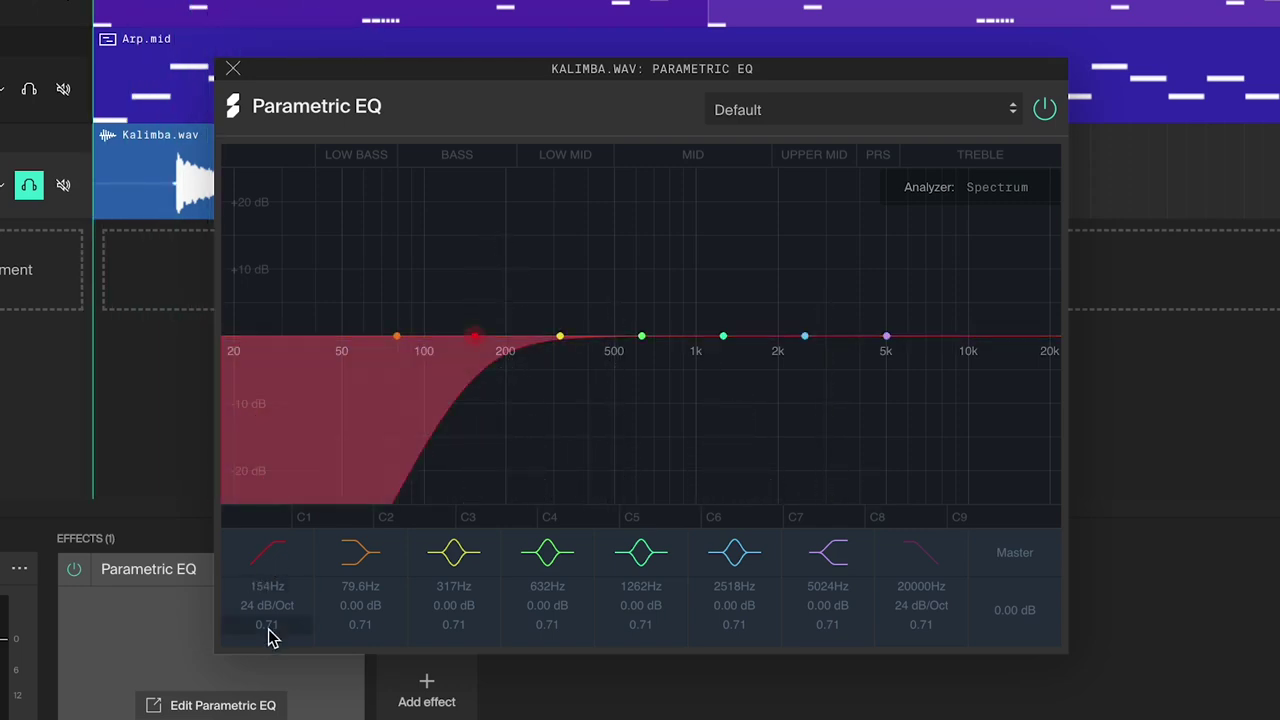
pyautogui.moveTo(269, 634)
pyautogui.mouseDown()
pyautogui.moveTo(274, 614)
pyautogui.moveTo(291, 623)
pyautogui.mouseUp()
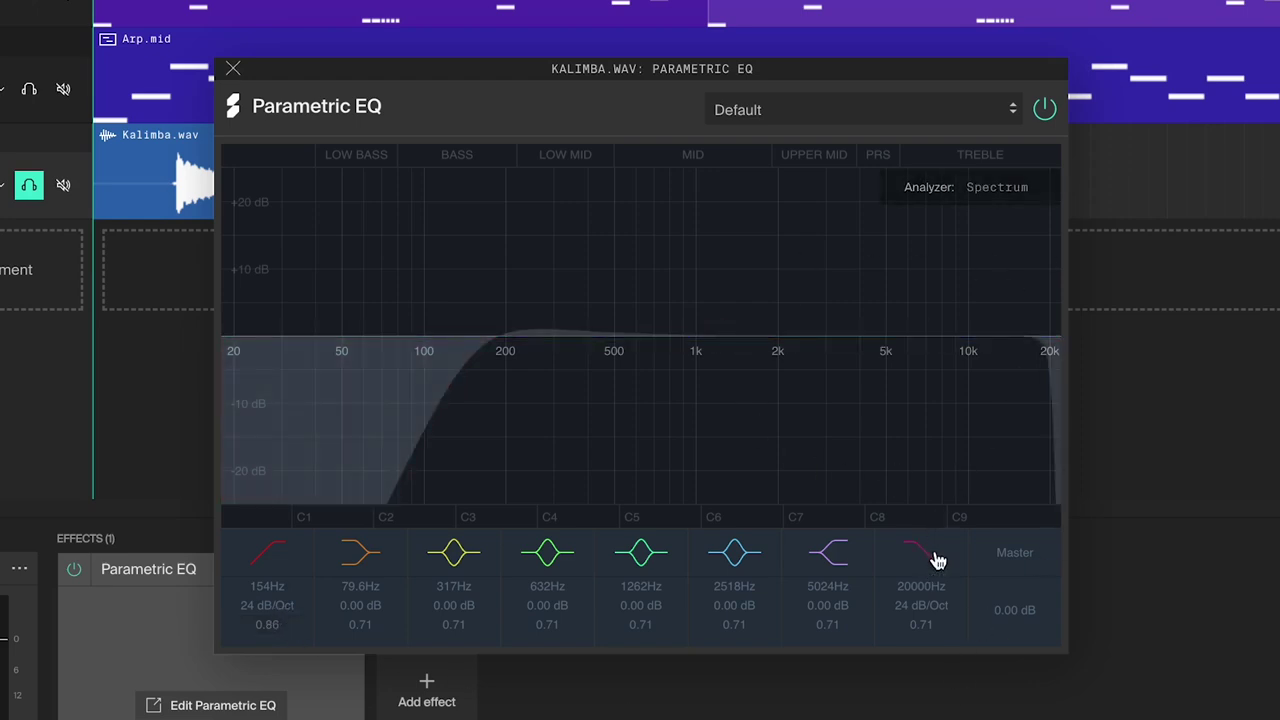
pyautogui.moveTo(1043, 345); pyautogui.dragTo(977, 348)
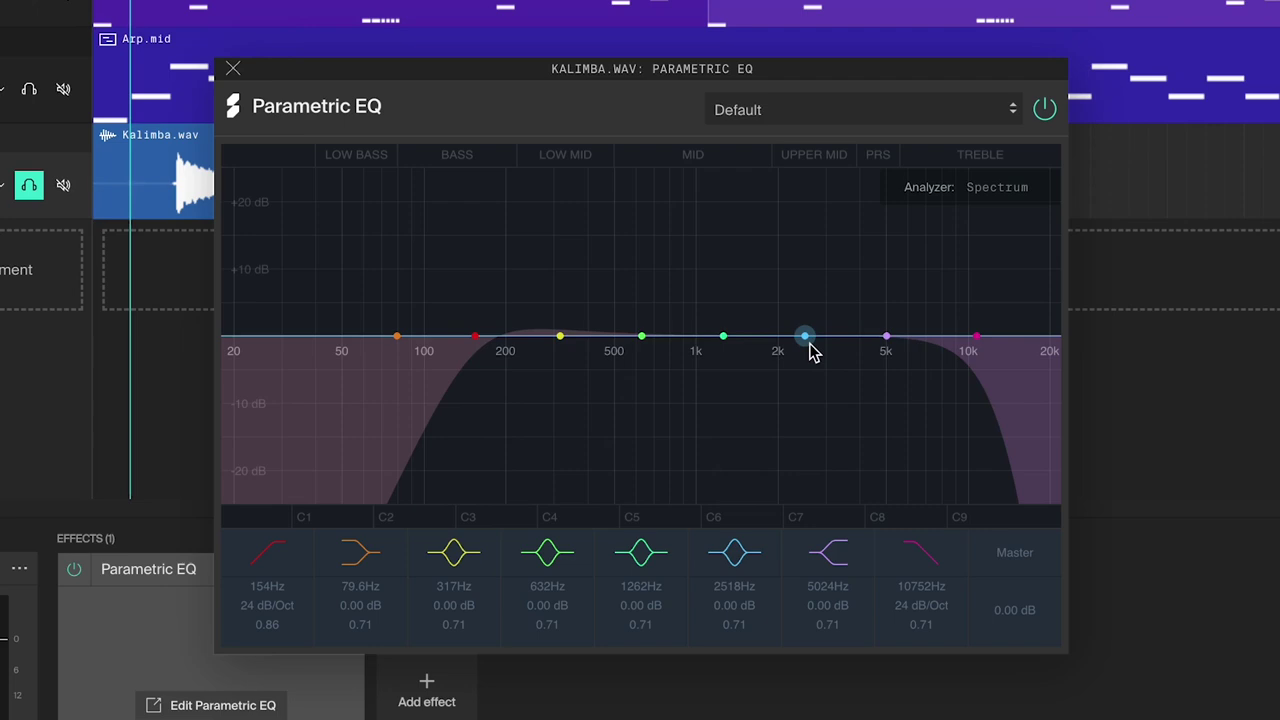
pyautogui.moveTo(811, 346); pyautogui.dragTo(826, 382)
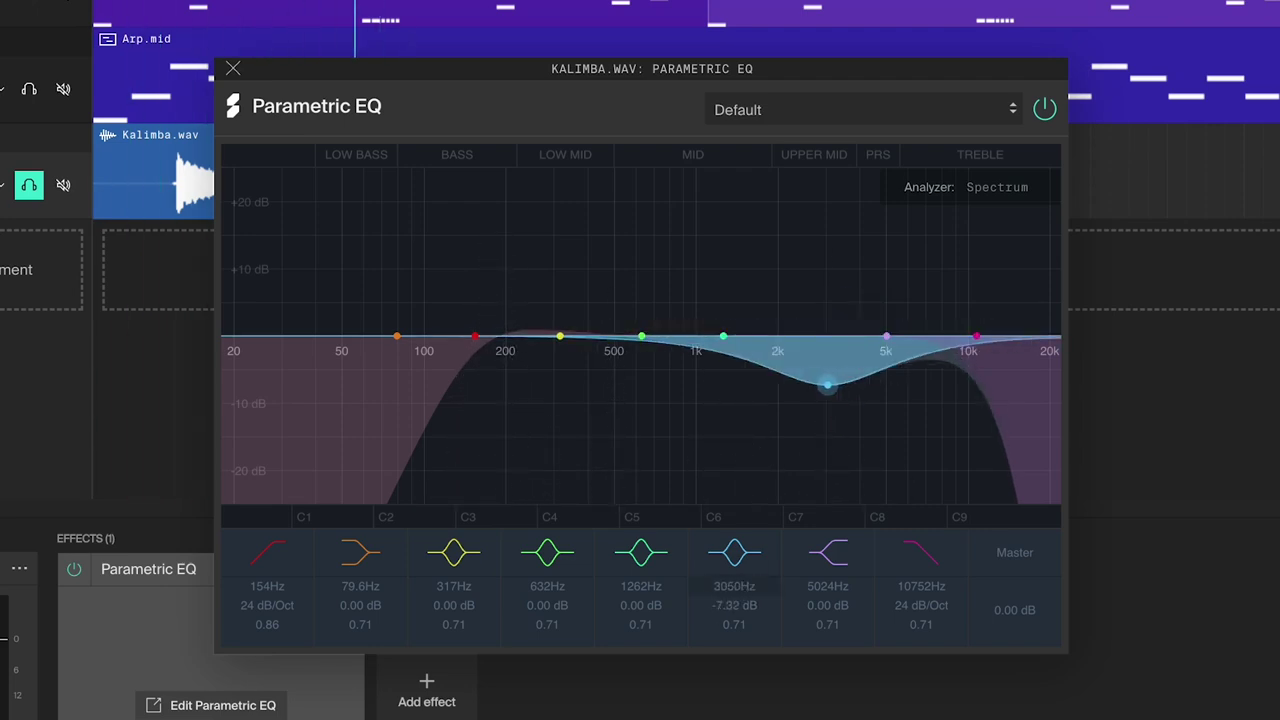
pyautogui.moveTo(740, 626); pyautogui.dragTo(757, 612)
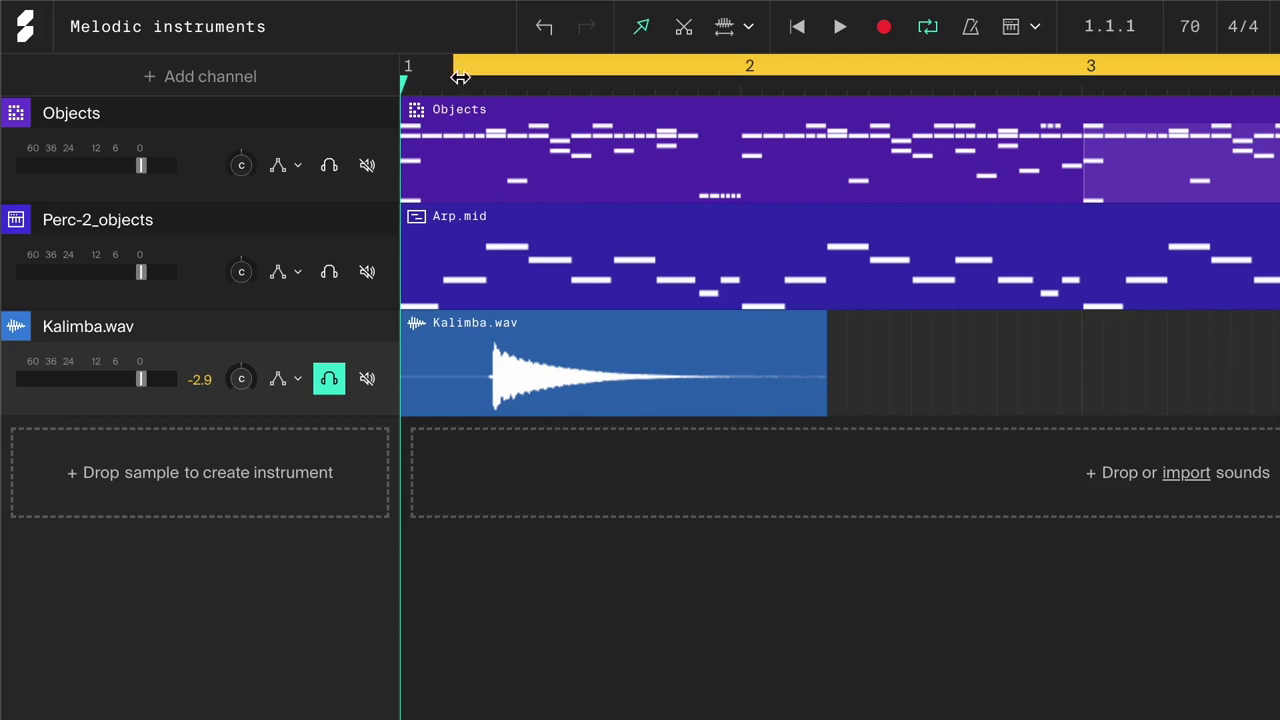
pyautogui.moveTo(460, 78); pyautogui.dragTo(486, 78)
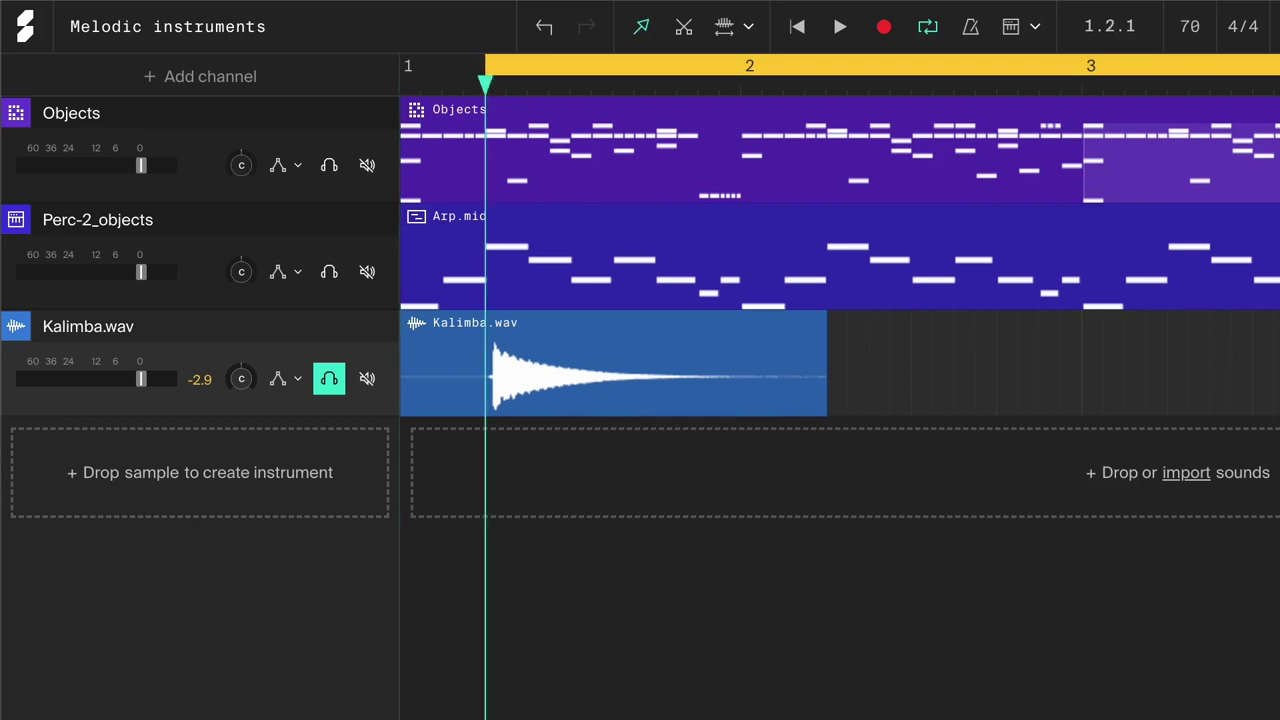
pyautogui.moveTo(1279, 66); pyautogui.dragTo(826, 223)
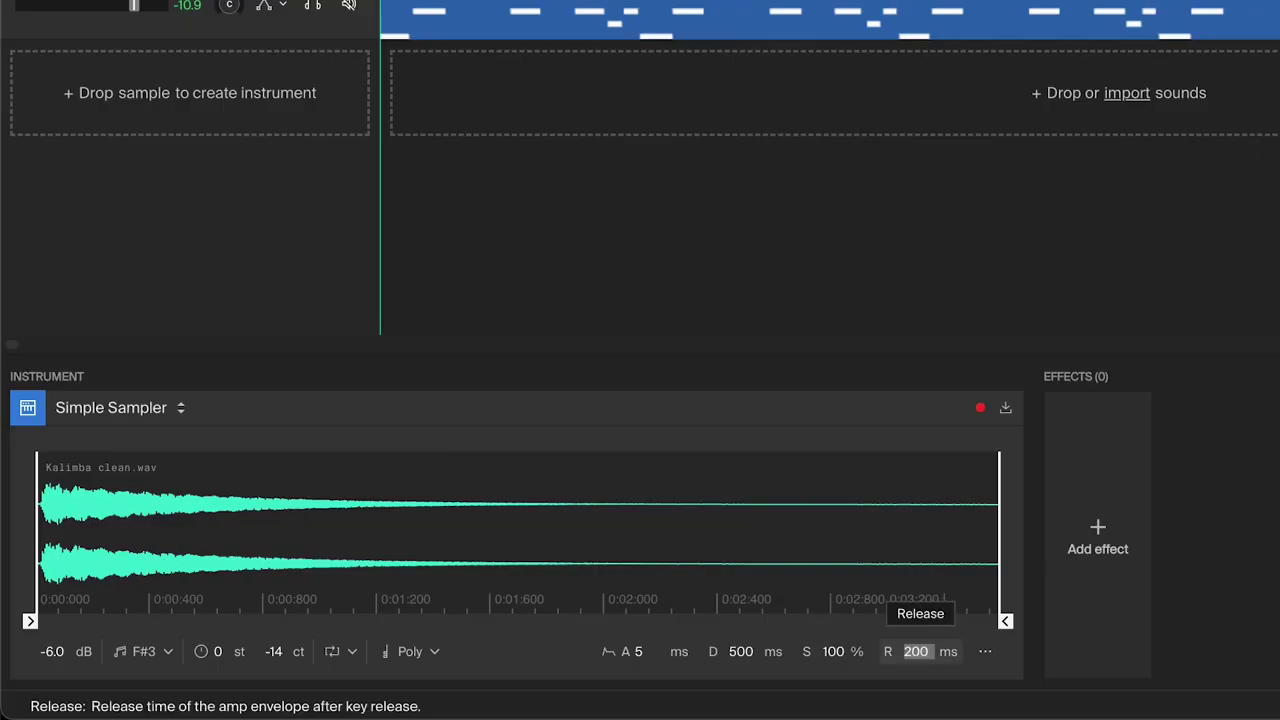
# Step: Add a Reverb and two Filters to the sampler, making the first filter high-pass
pyautogui.press('space')
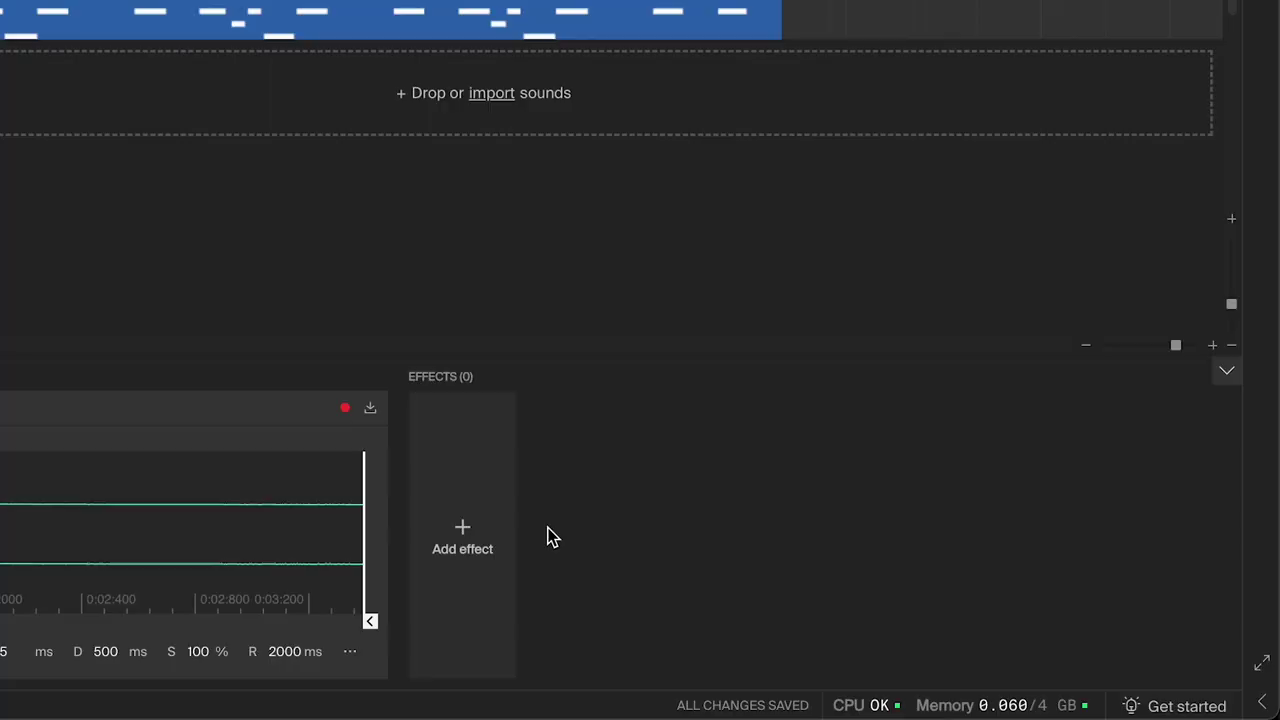
pyautogui.click(483, 535)
pyautogui.click(507, 540)
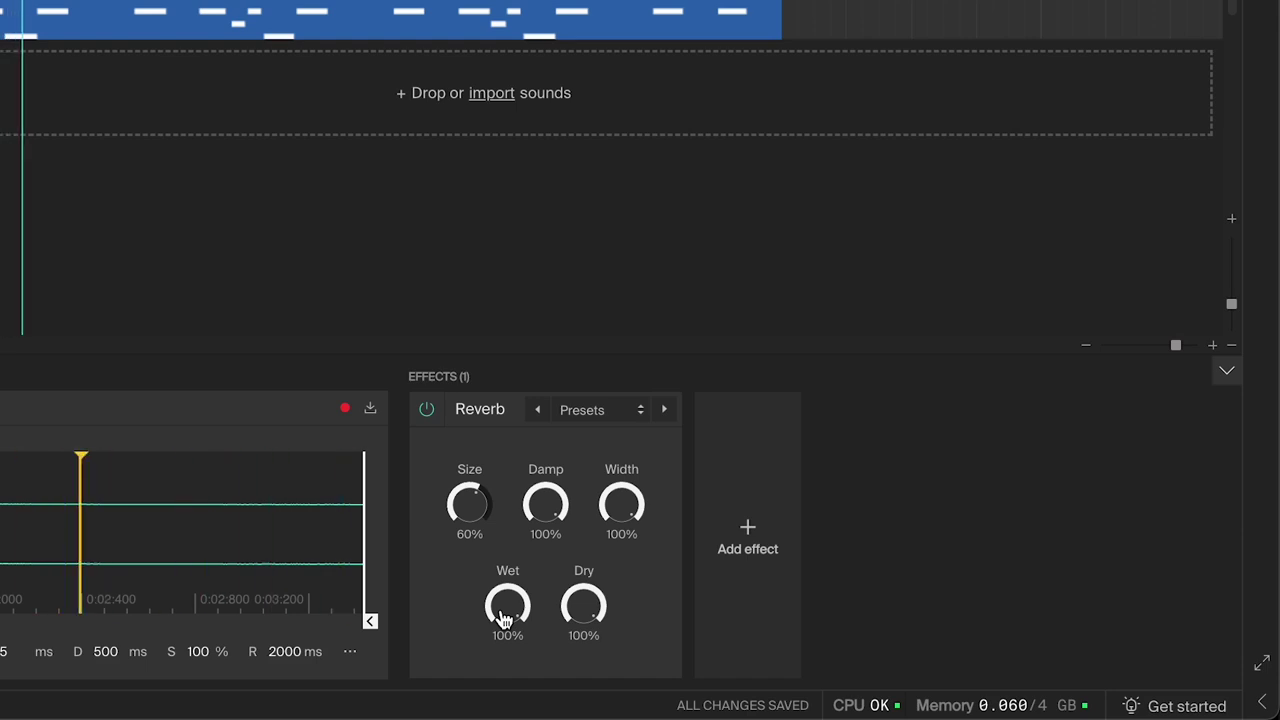
pyautogui.click(755, 555)
pyautogui.click(814, 423)
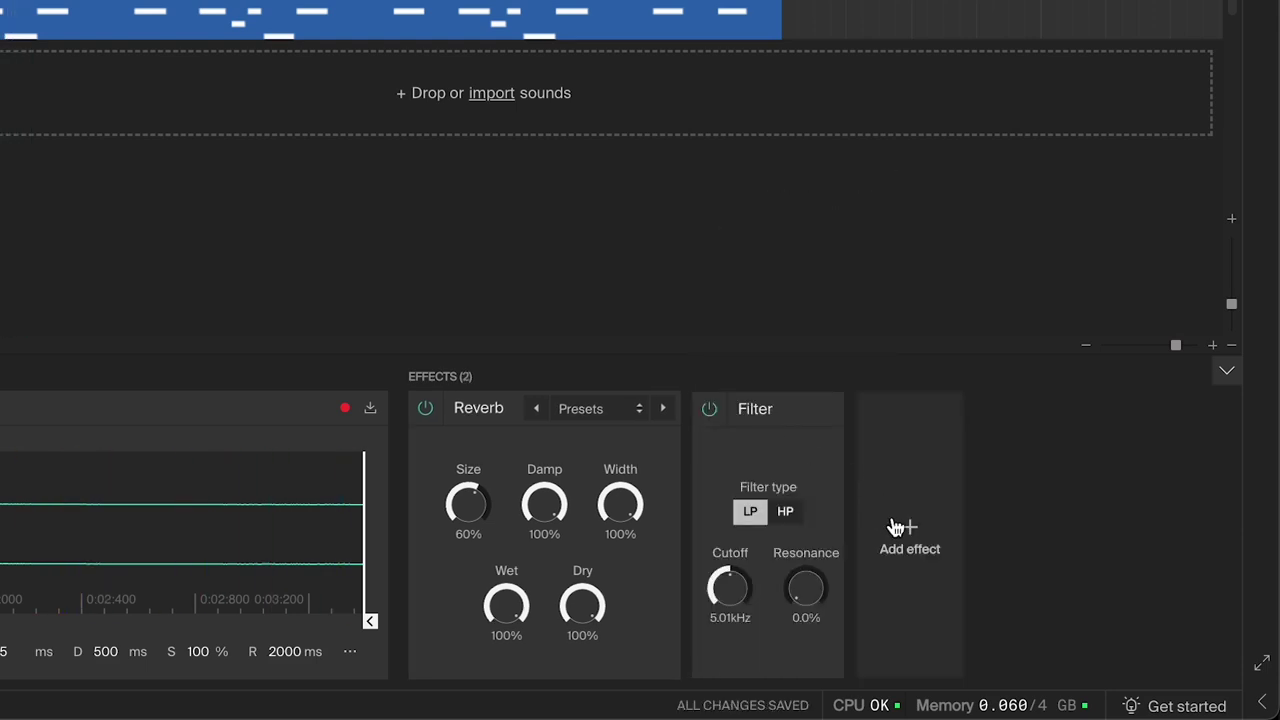
pyautogui.click(900, 529)
pyautogui.click(880, 414)
pyautogui.click(785, 515)
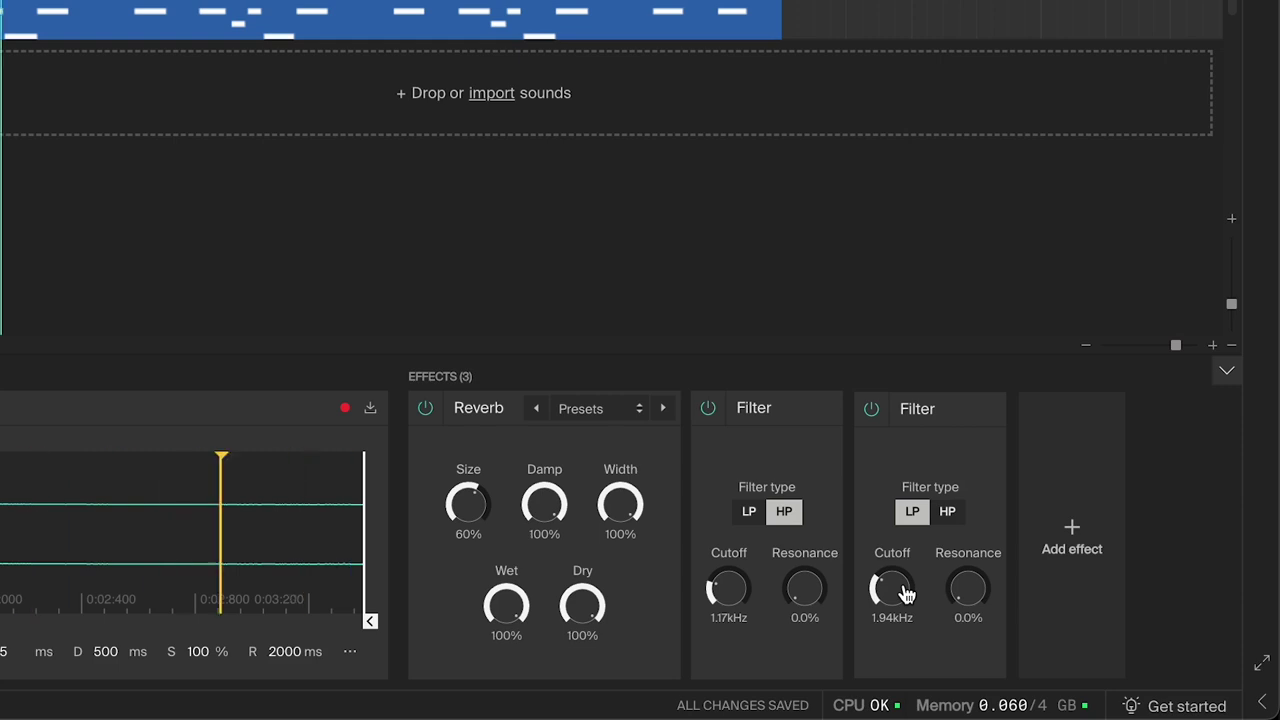
# Step: Add a Delay with its right time set to 1/8
pyautogui.click(1060, 549)
pyautogui.click(1100, 289)
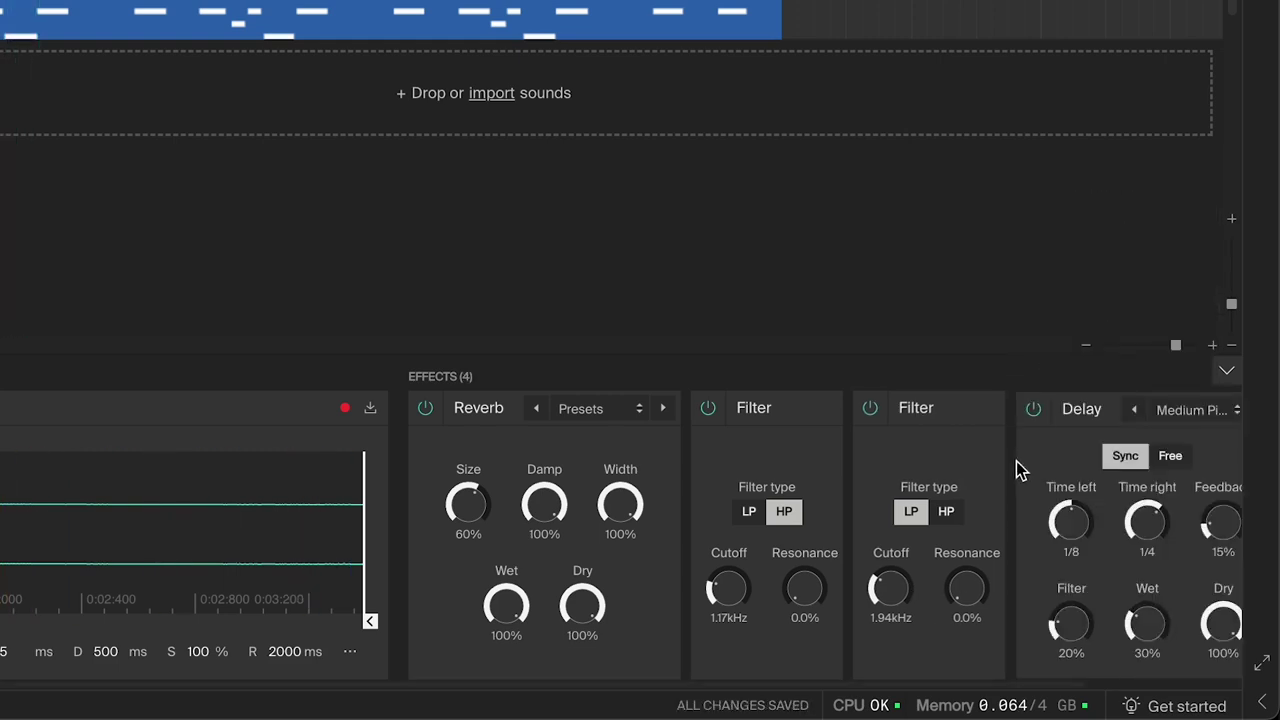
pyautogui.hscroll(3, 1016, 461)
pyautogui.moveTo(980, 520); pyautogui.dragTo(980, 530)
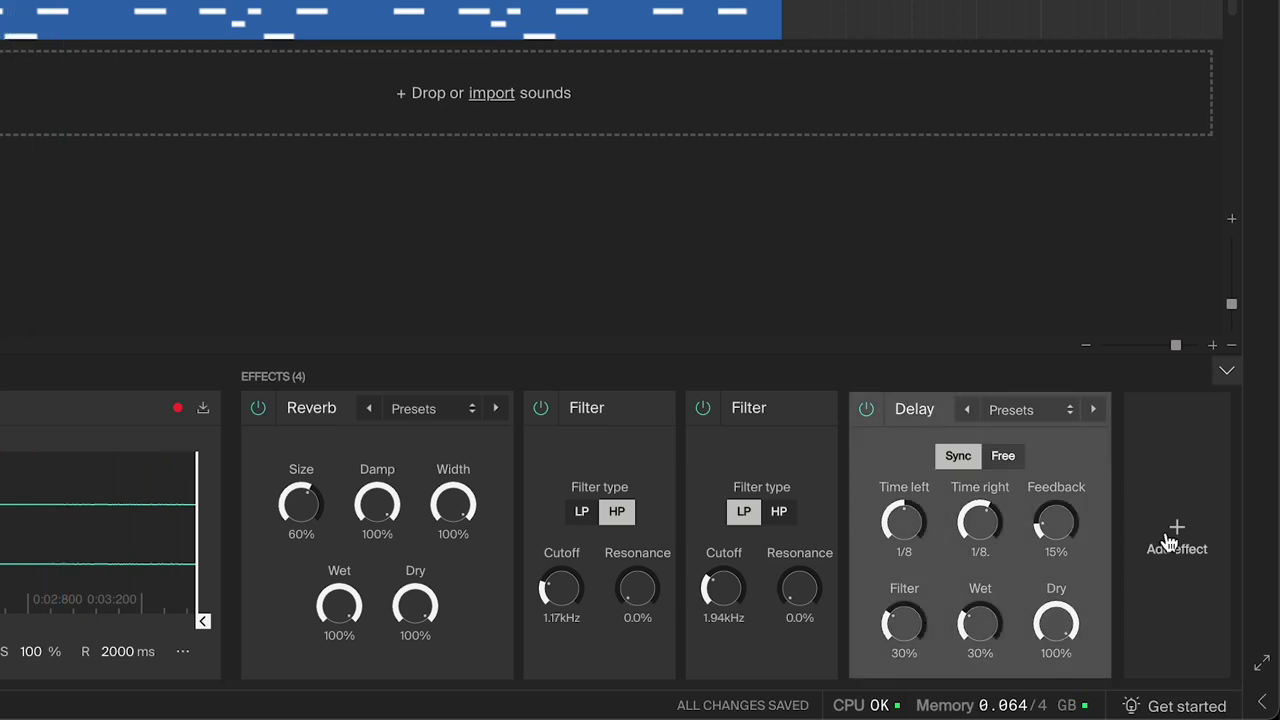
# Step: Add a Compressor with a -21.9 dB threshold and play to check it
pyautogui.click(1177, 532)
pyautogui.click(1157, 260)
pyautogui.hscroll(7, 1120, 449)
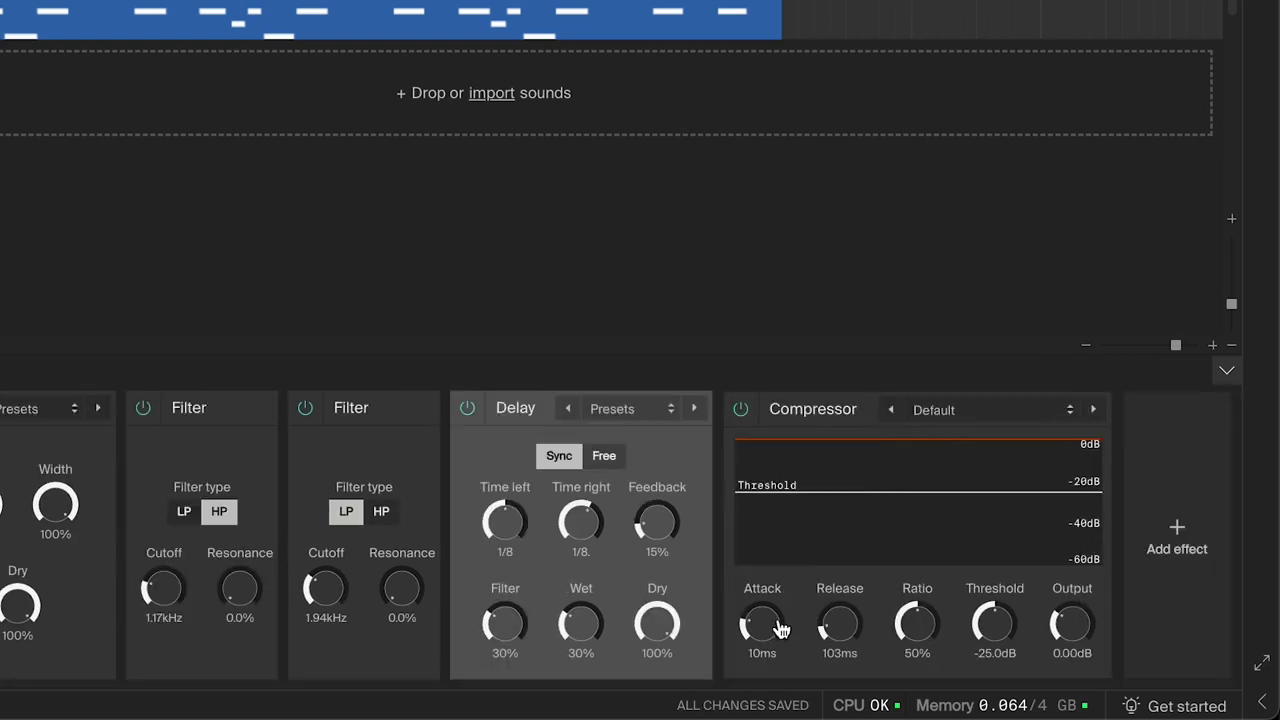
pyautogui.moveTo(777, 623); pyautogui.dragTo(777, 610)
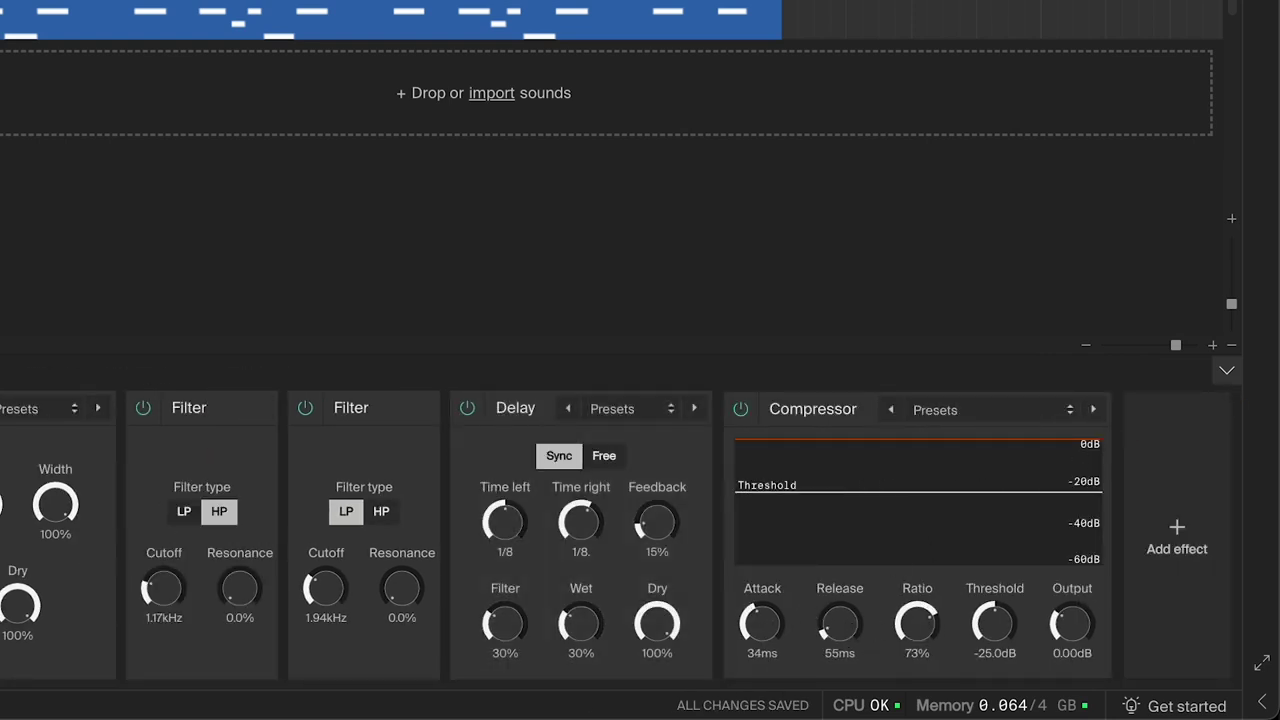
pyautogui.scroll(3, 1005, 632)
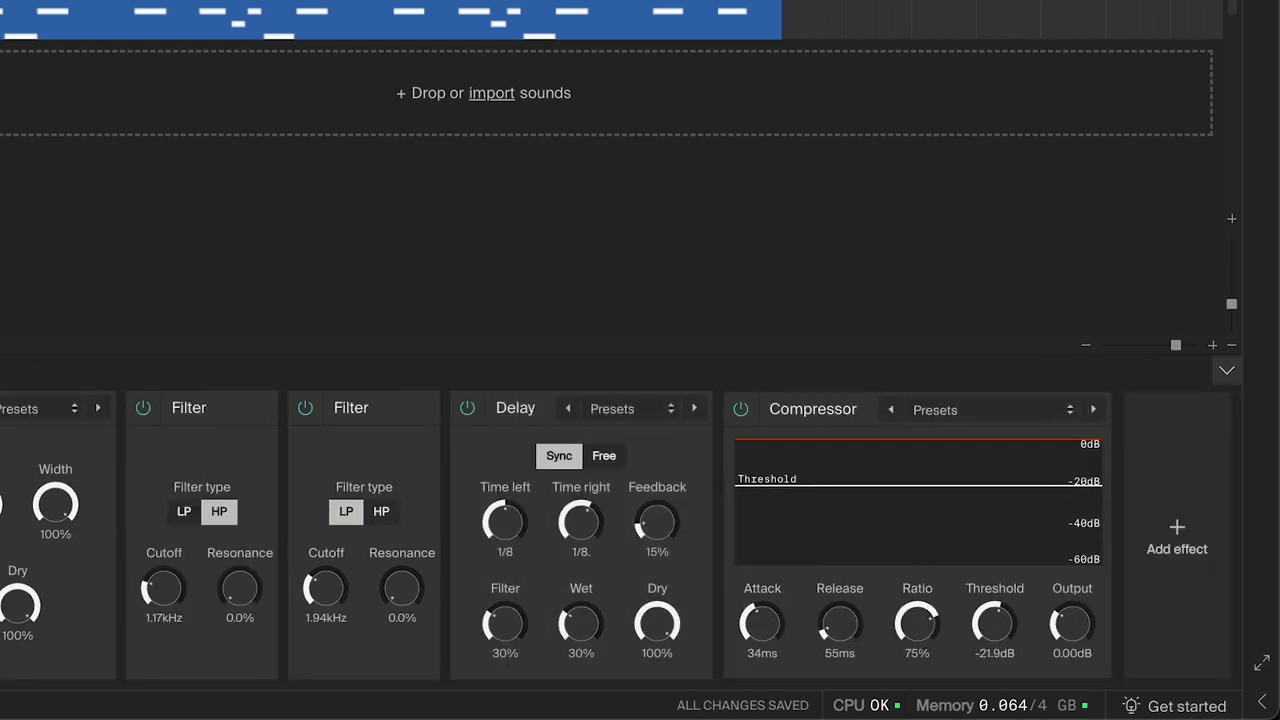
pyautogui.press('space')
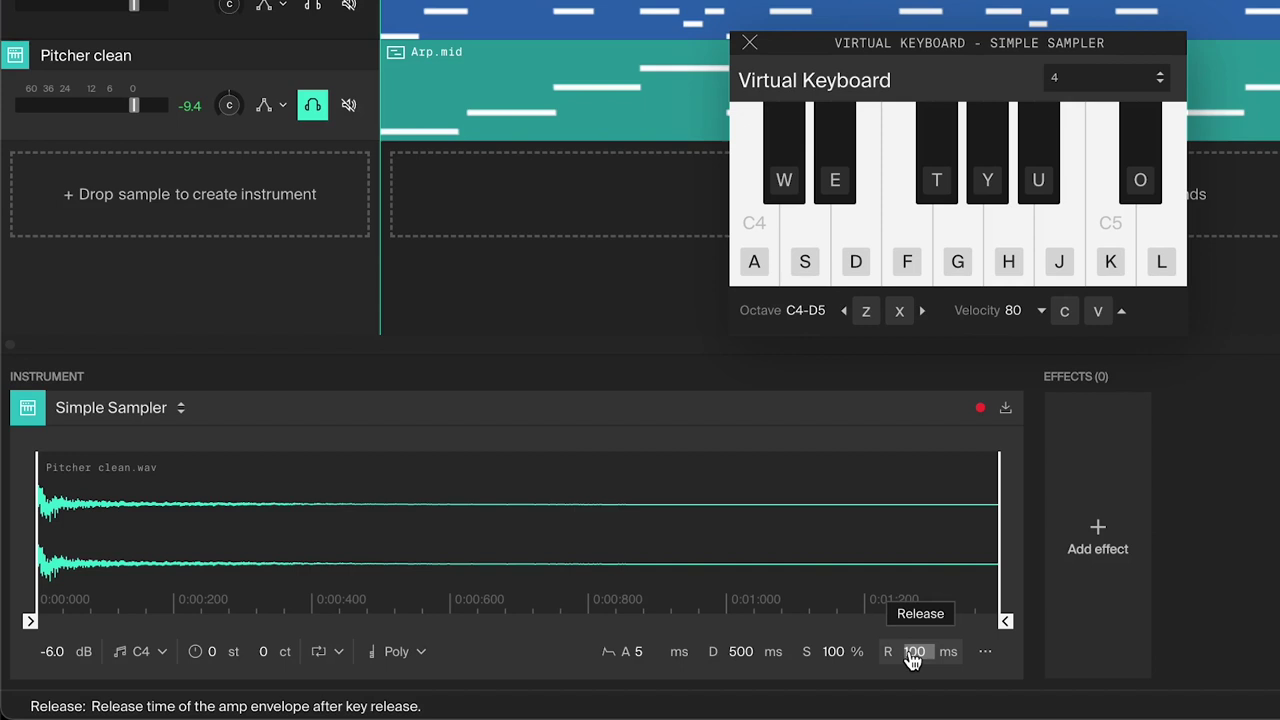
# Step: Audition Pitcher clean, then add a Reverb followed by a Compressor
pyautogui.press('d')
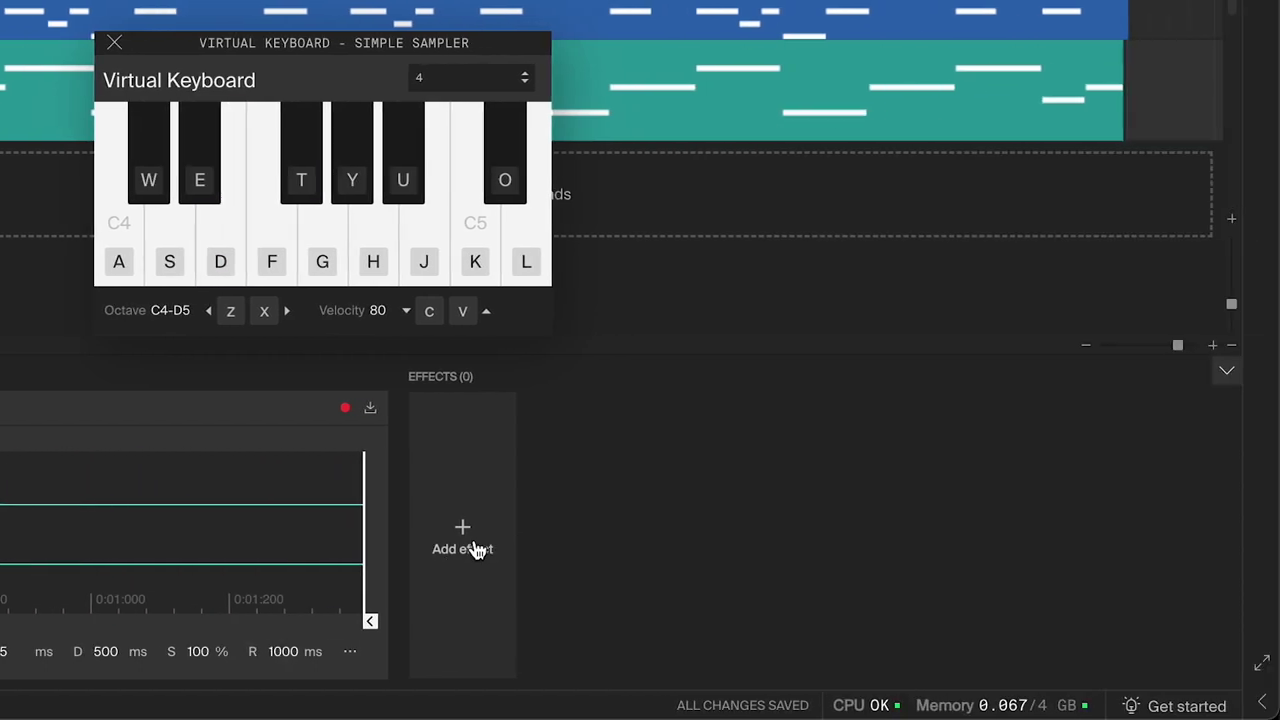
pyautogui.click(1108, 541)
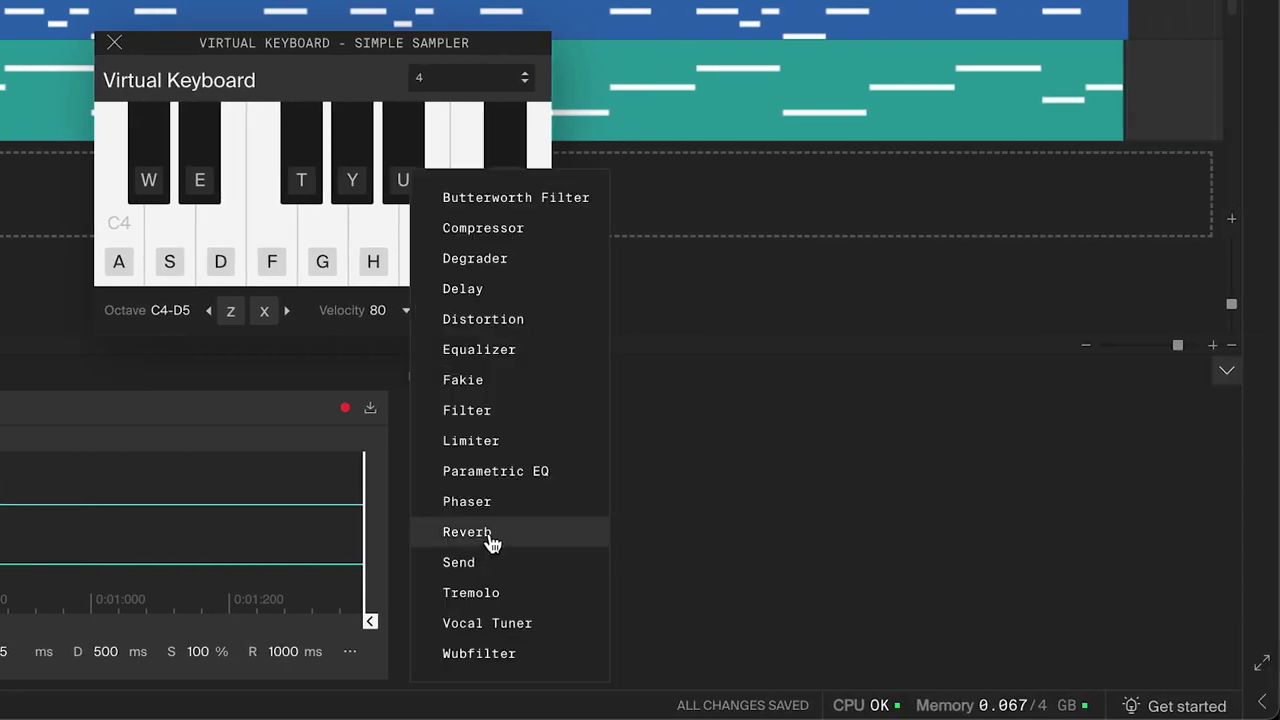
pyautogui.click(1125, 535)
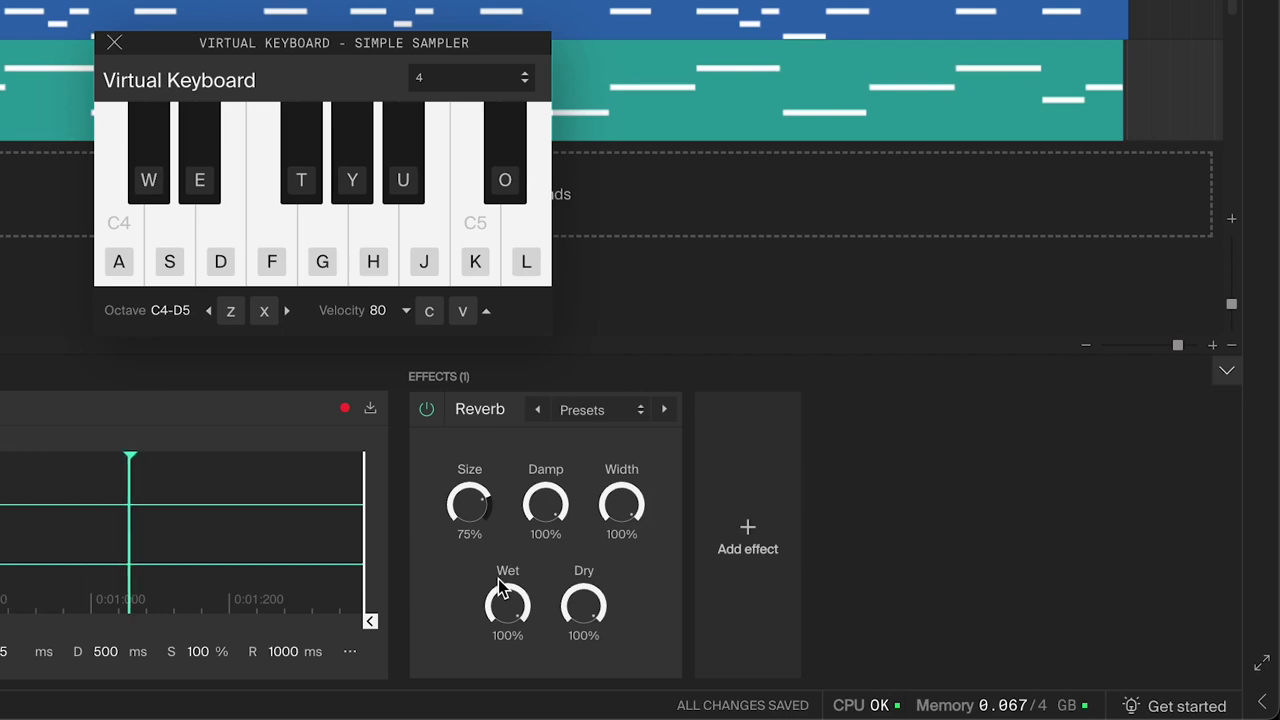
pyautogui.click(747, 540)
pyautogui.click(762, 232)
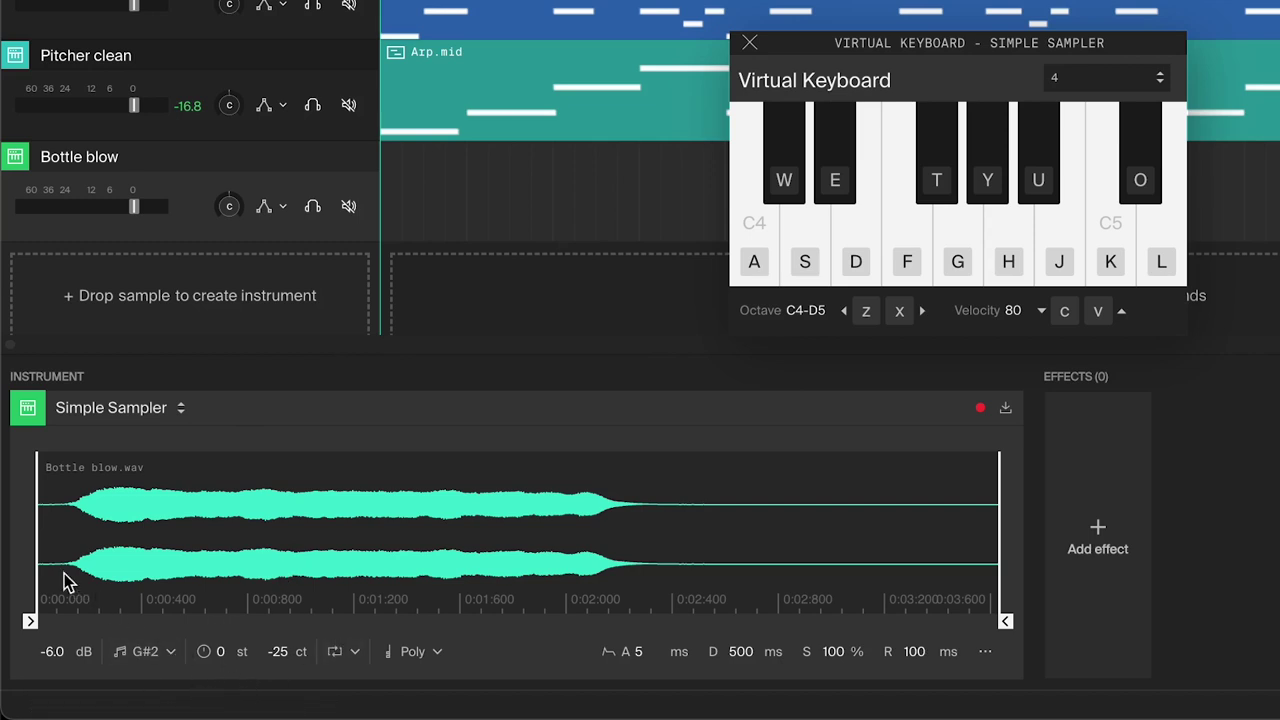
# Step: Trim the Bottle blow sample's silent start and enable looping in Loop release mode
pyautogui.moveTo(37, 558); pyautogui.dragTo(72, 558)
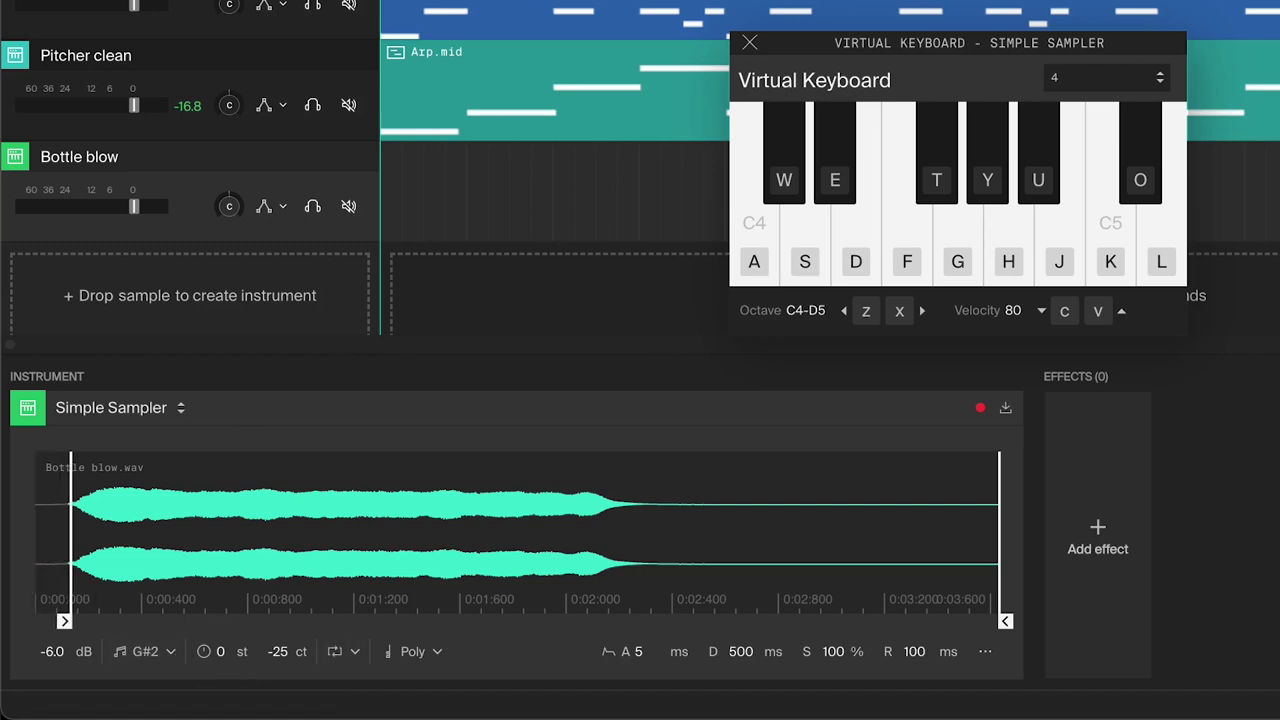
pyautogui.press('j')
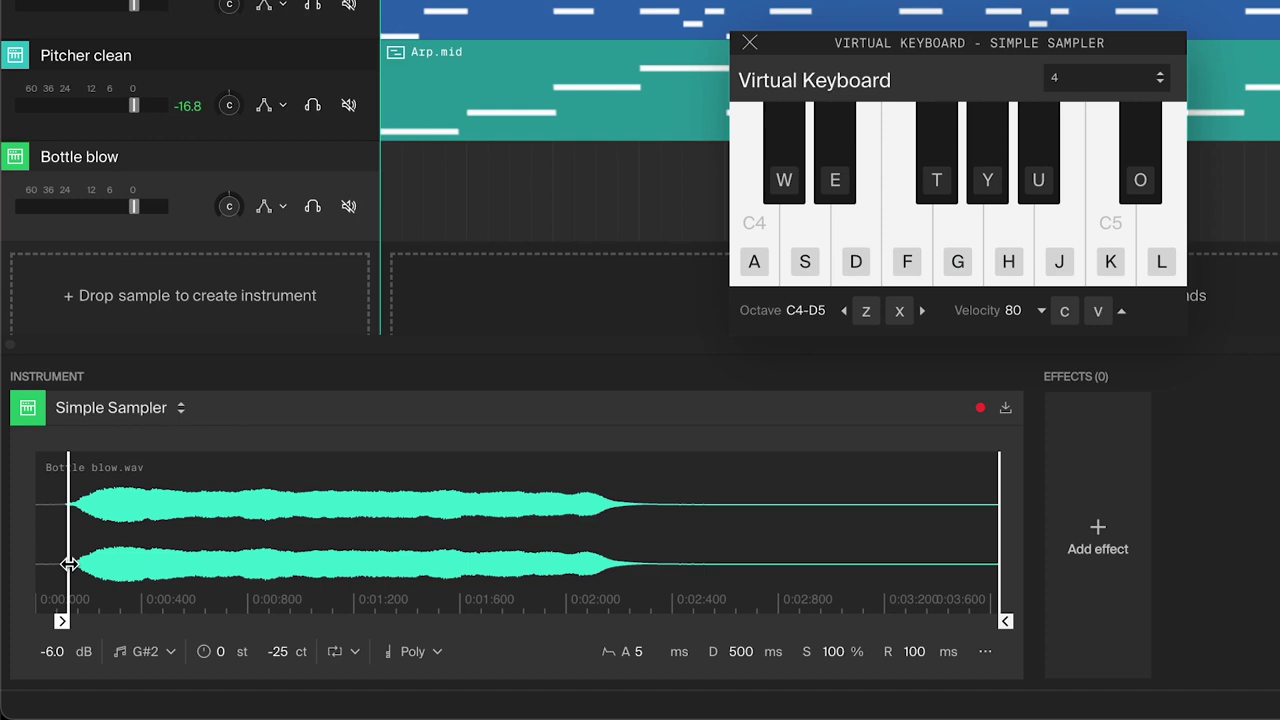
pyautogui.click(337, 655)
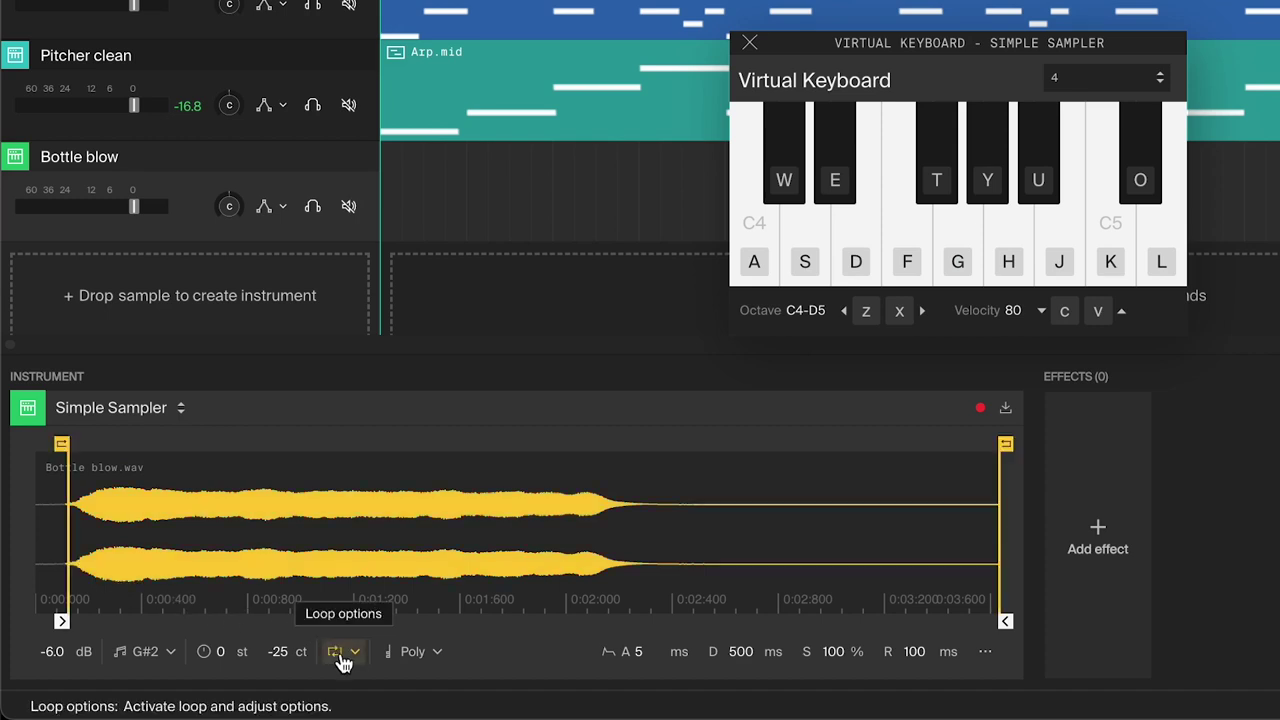
pyautogui.click(355, 652)
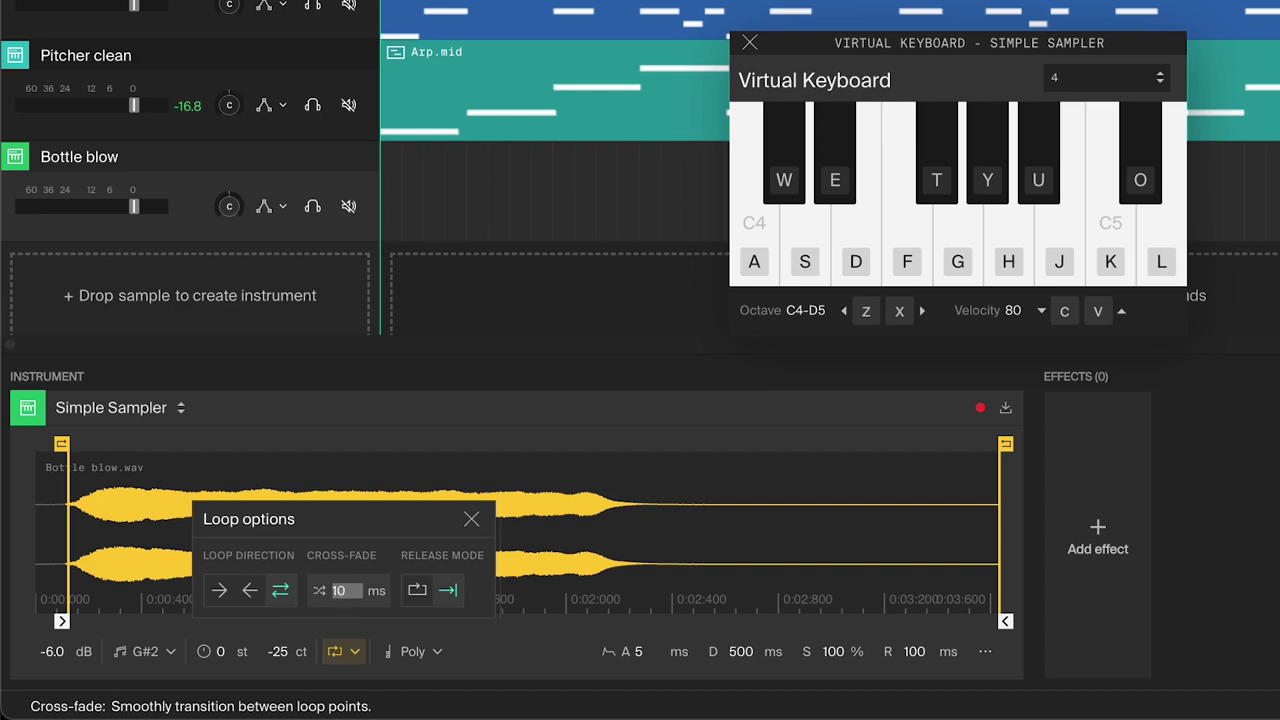
pyautogui.click(419, 592)
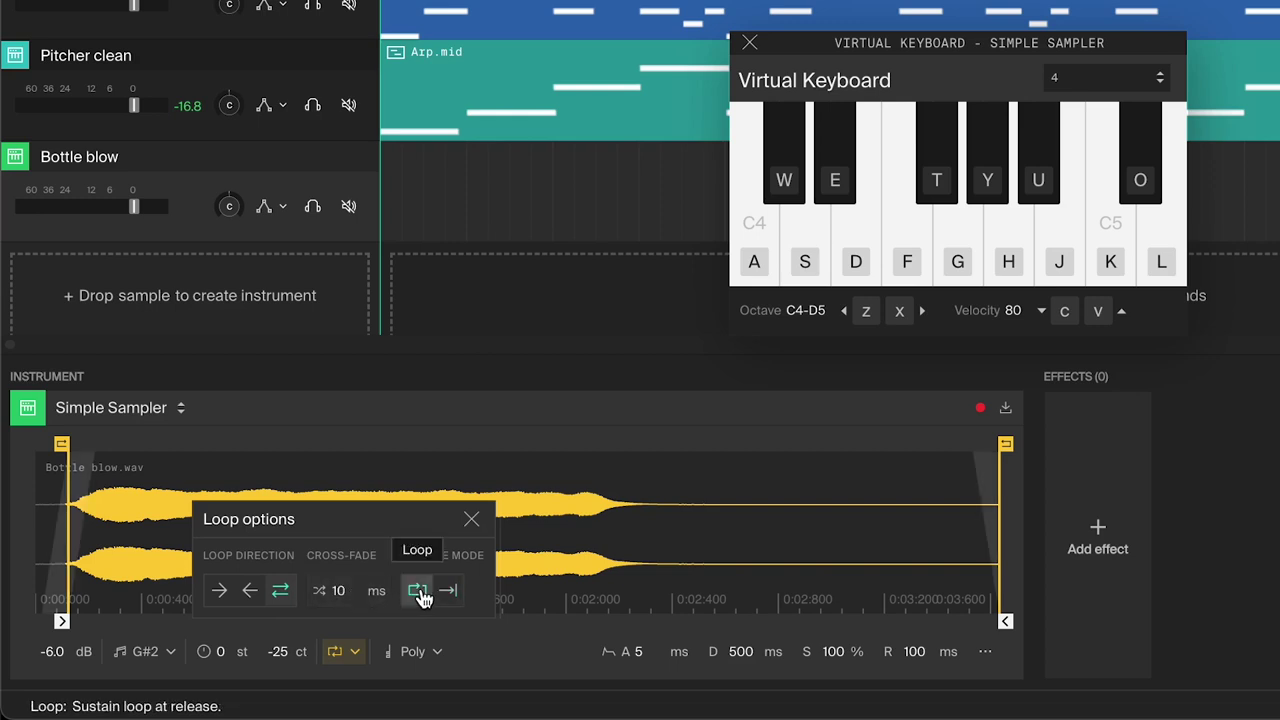
pyautogui.click(473, 524)
pyautogui.press('d')
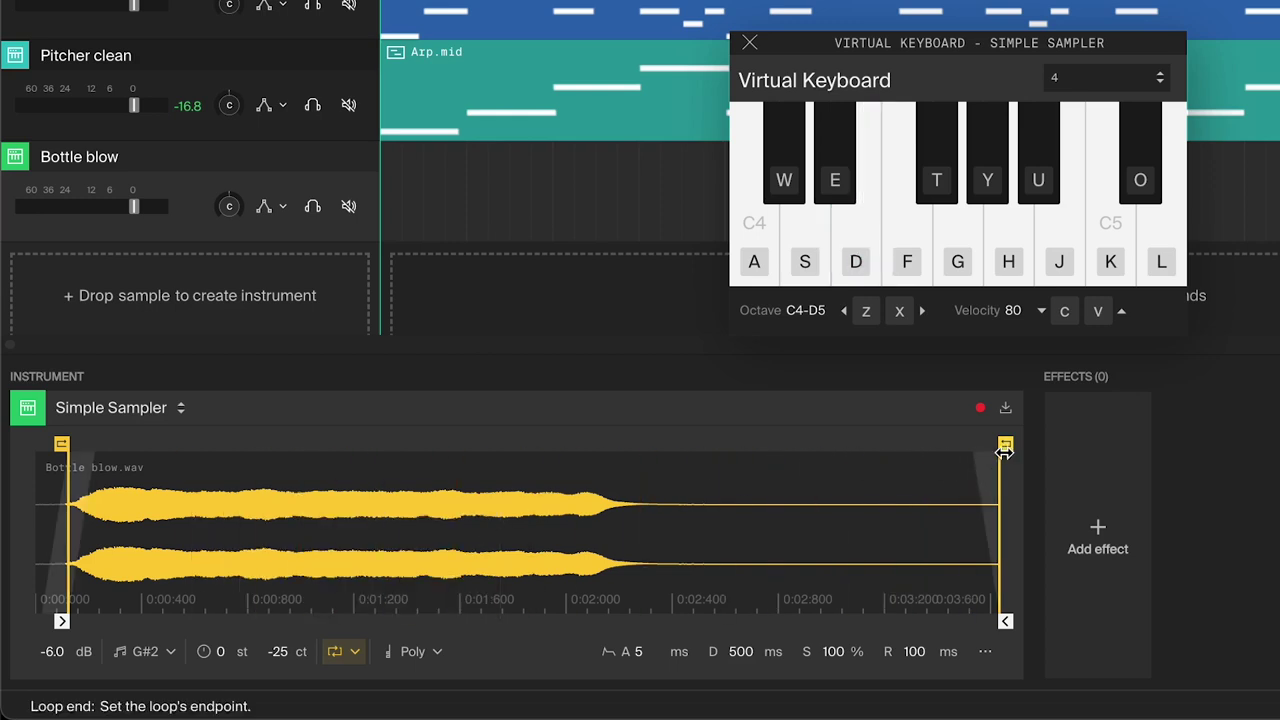
# Step: Set the loop points to roughly 0:00:400–0:01:800
pyautogui.moveTo(1007, 449); pyautogui.dragTo(538, 449)
pyautogui.press('d')
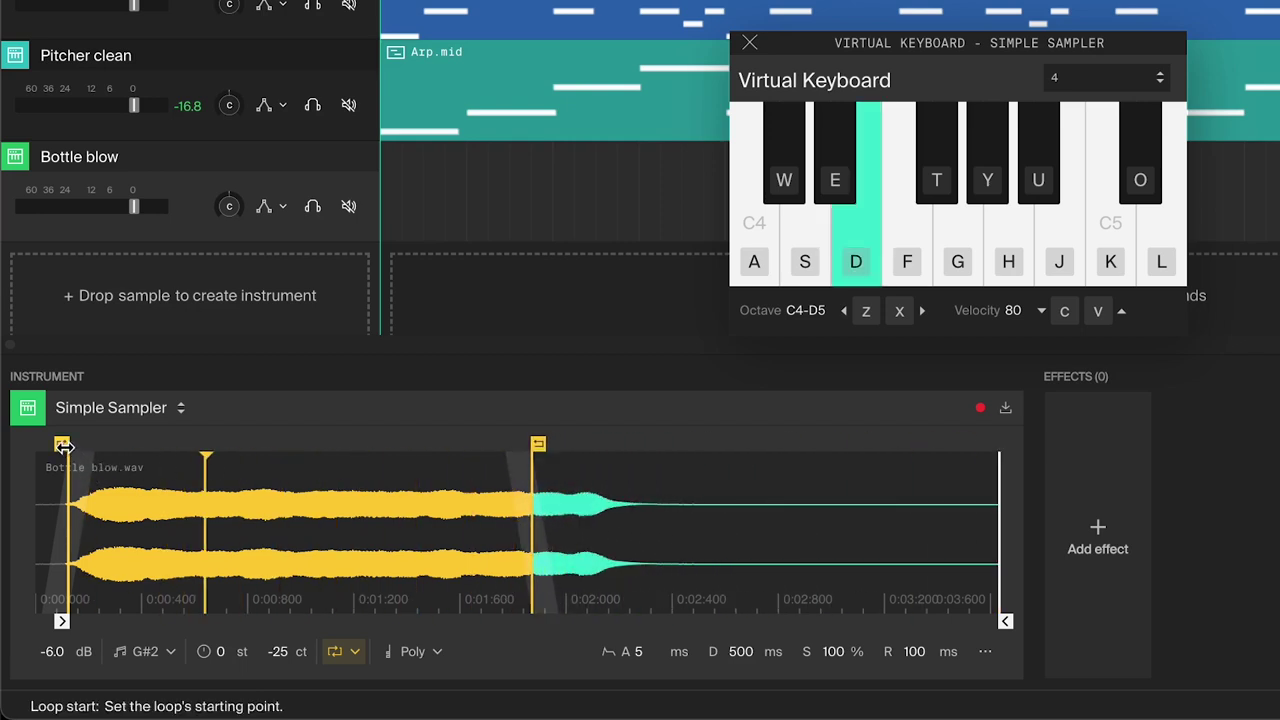
pyautogui.moveTo(62, 443); pyautogui.dragTo(170, 443)
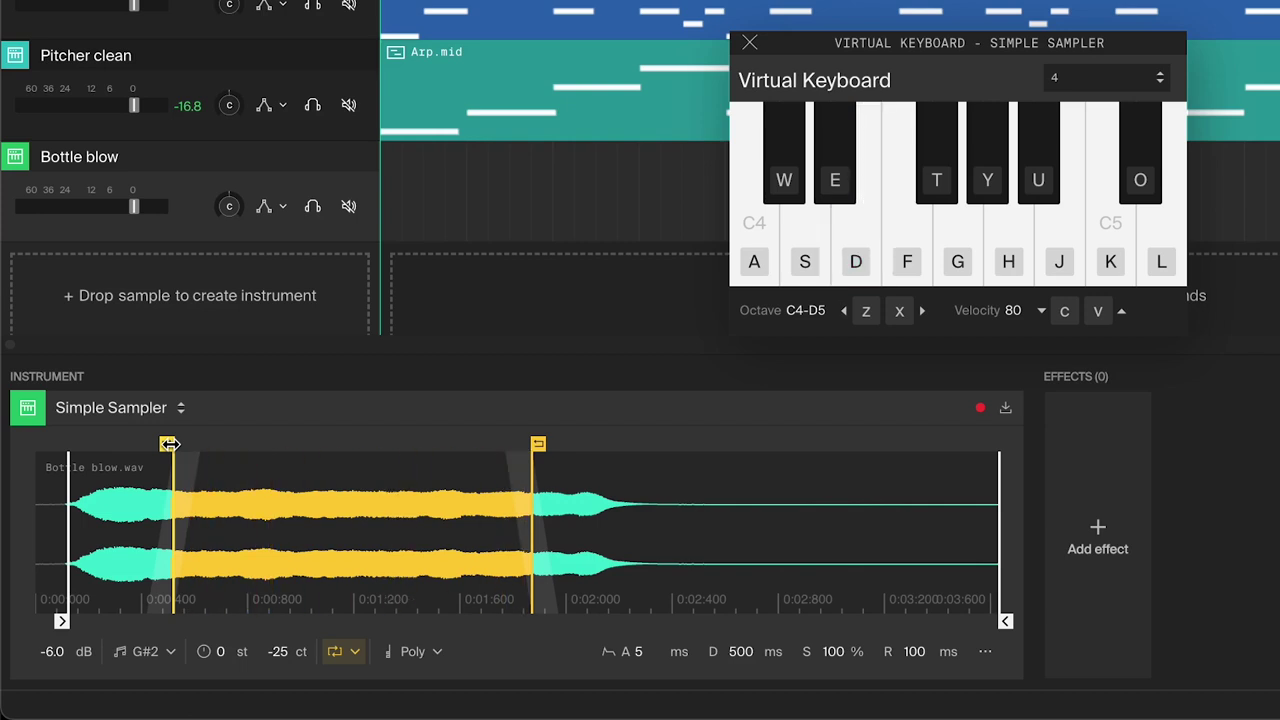
# Step: Switch the sampler to Mono with a 50 ms glide and test it
pyautogui.click(420, 653)
pyautogui.click(425, 630)
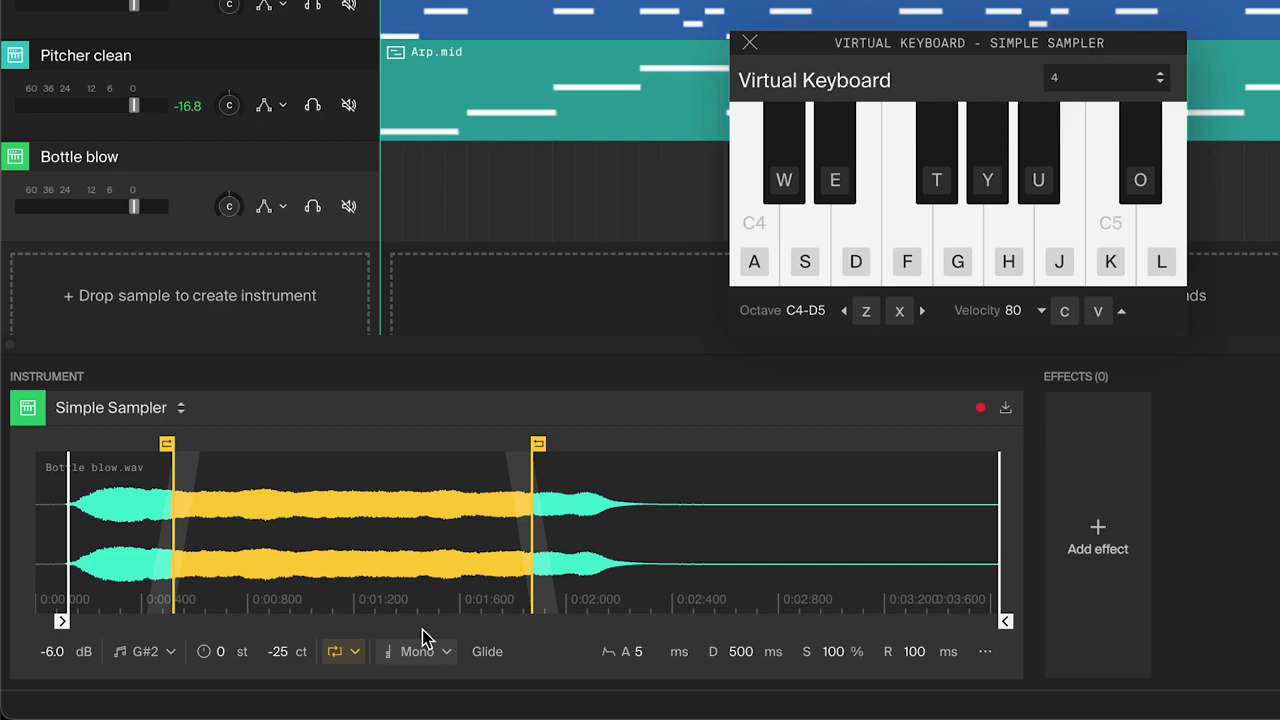
pyautogui.click(488, 655)
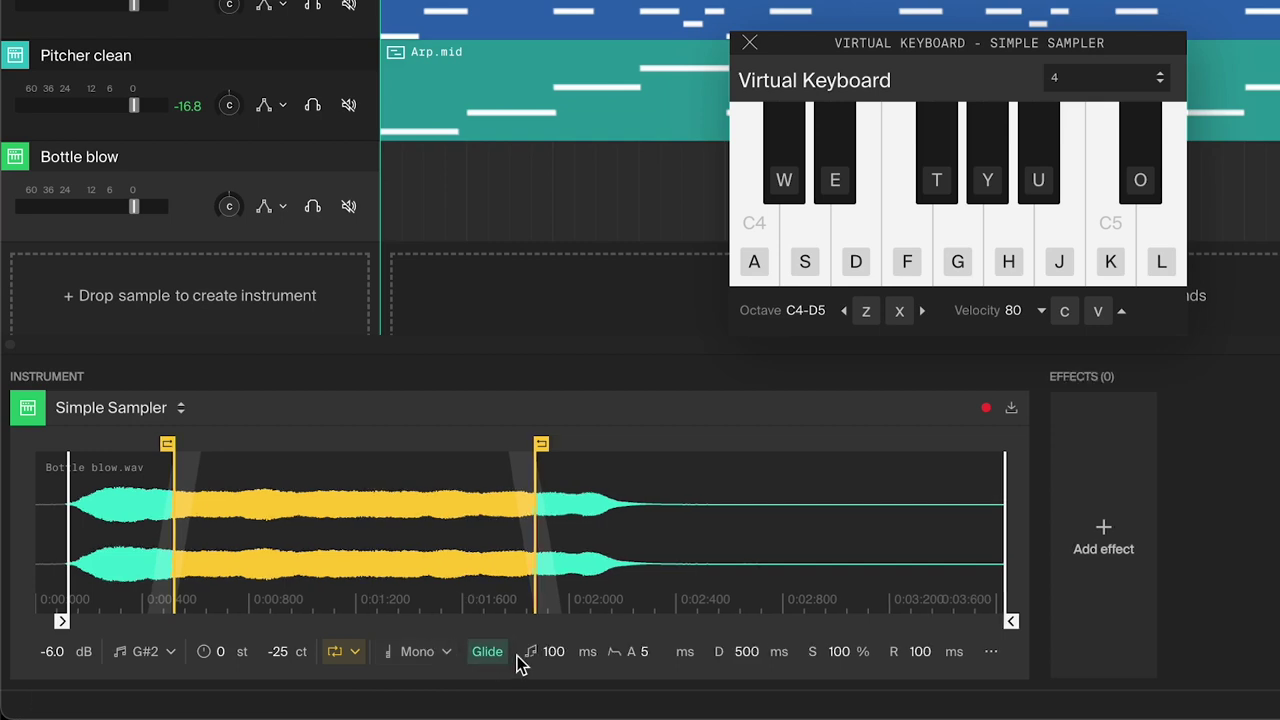
pyautogui.press('d')
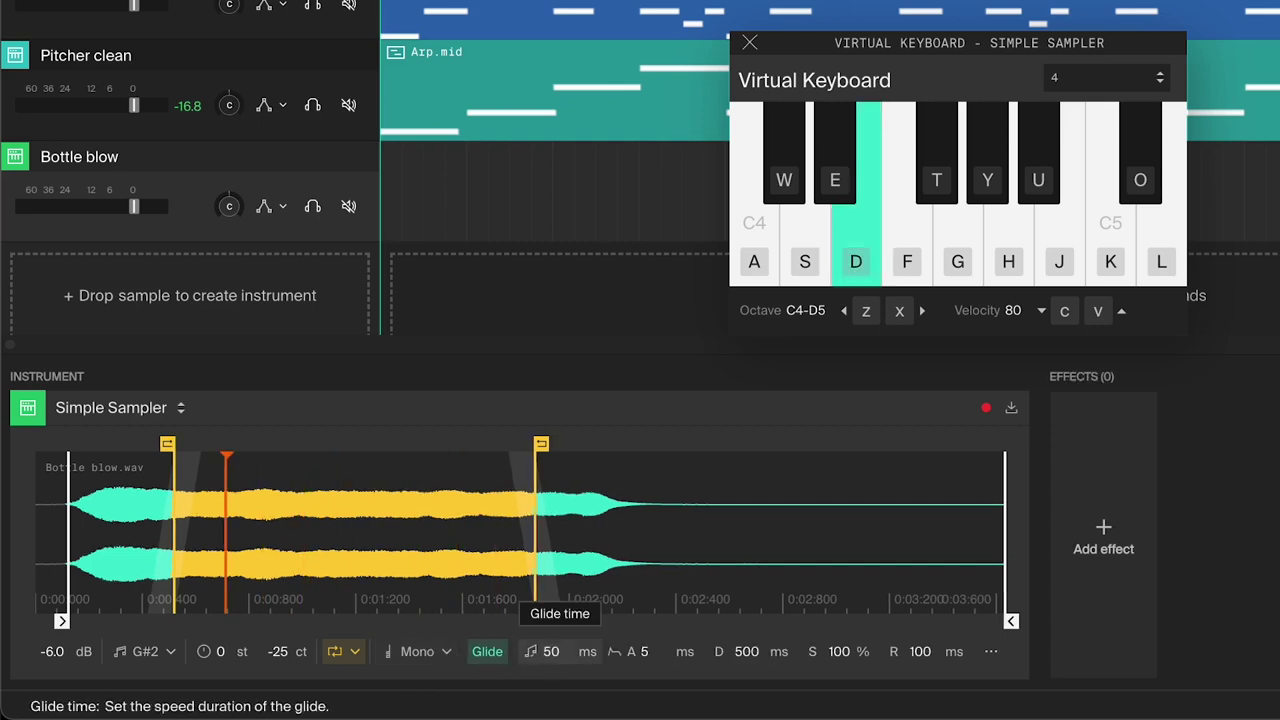
pyautogui.press('k')
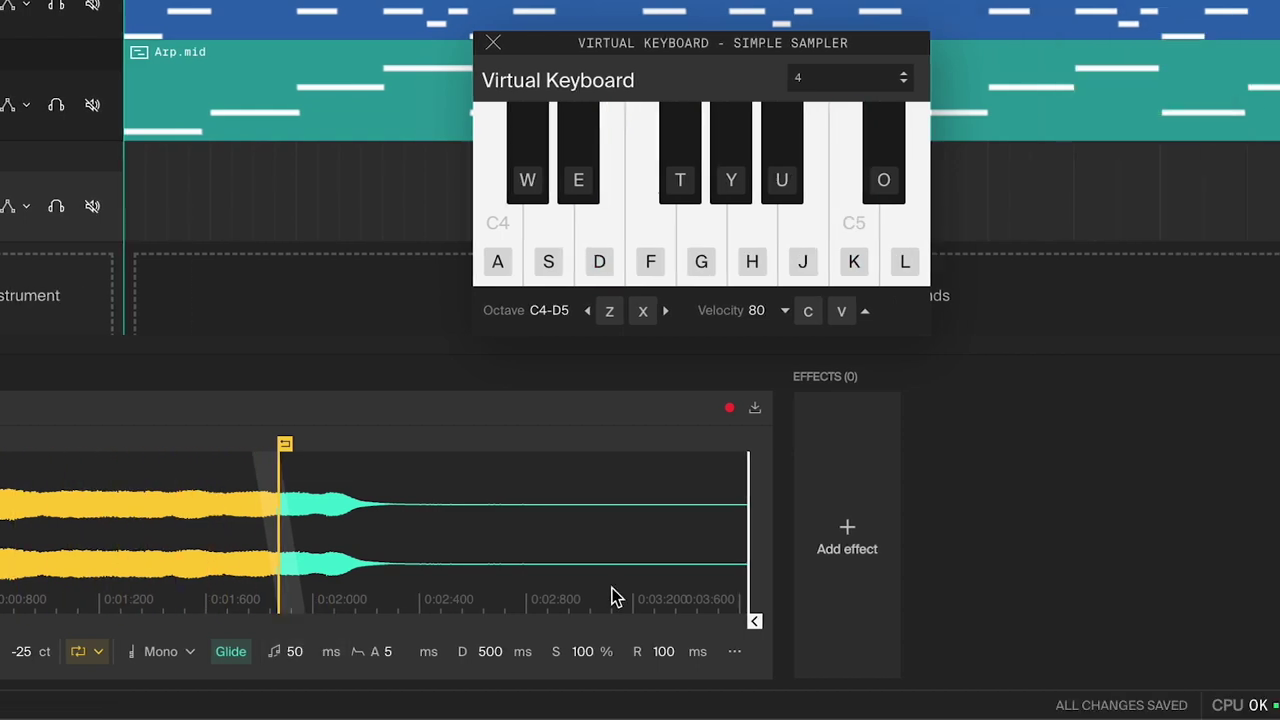
# Step: Add a Filter effect to the Bottle blow chain
pyautogui.click(1103, 530)
pyautogui.click(1110, 409)
pyautogui.click(640, 533)
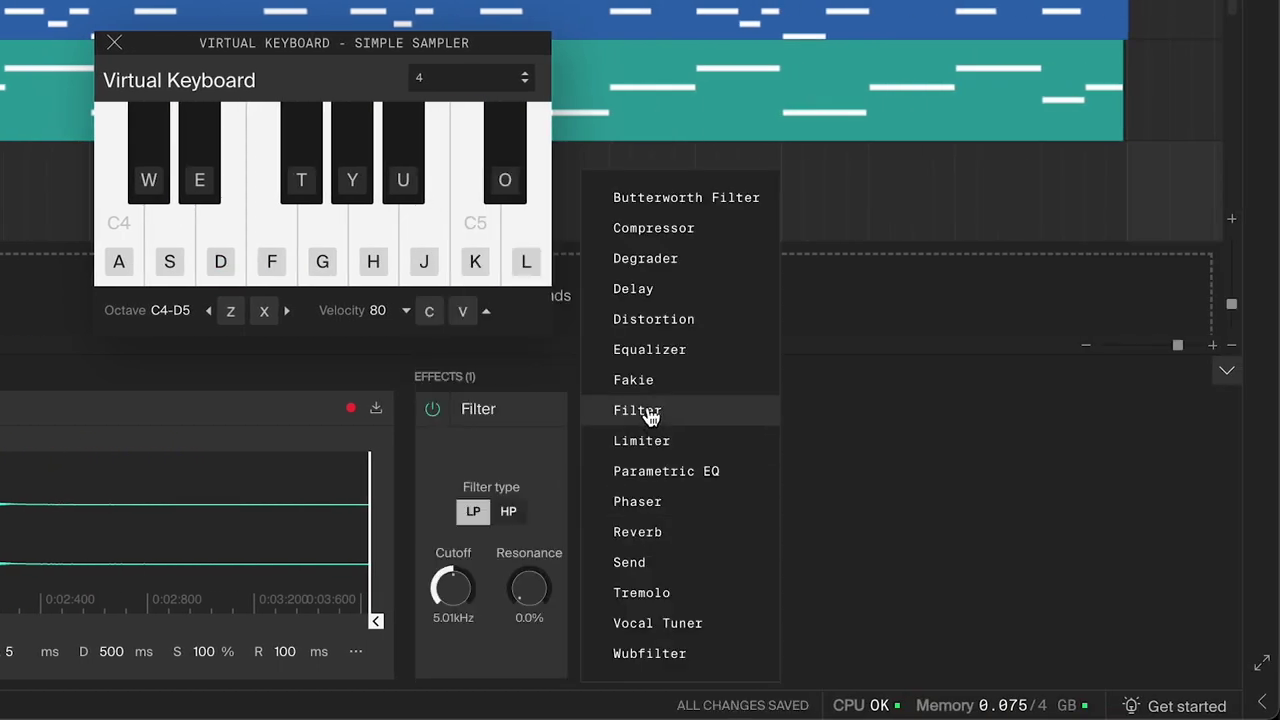
# Step: Add a second Filter and audition notes through both filters
pyautogui.click(640, 409)
pyautogui.scroll(1, 613, 600)
pyautogui.press('g')
pyautogui.press('j')
pyautogui.press('g')
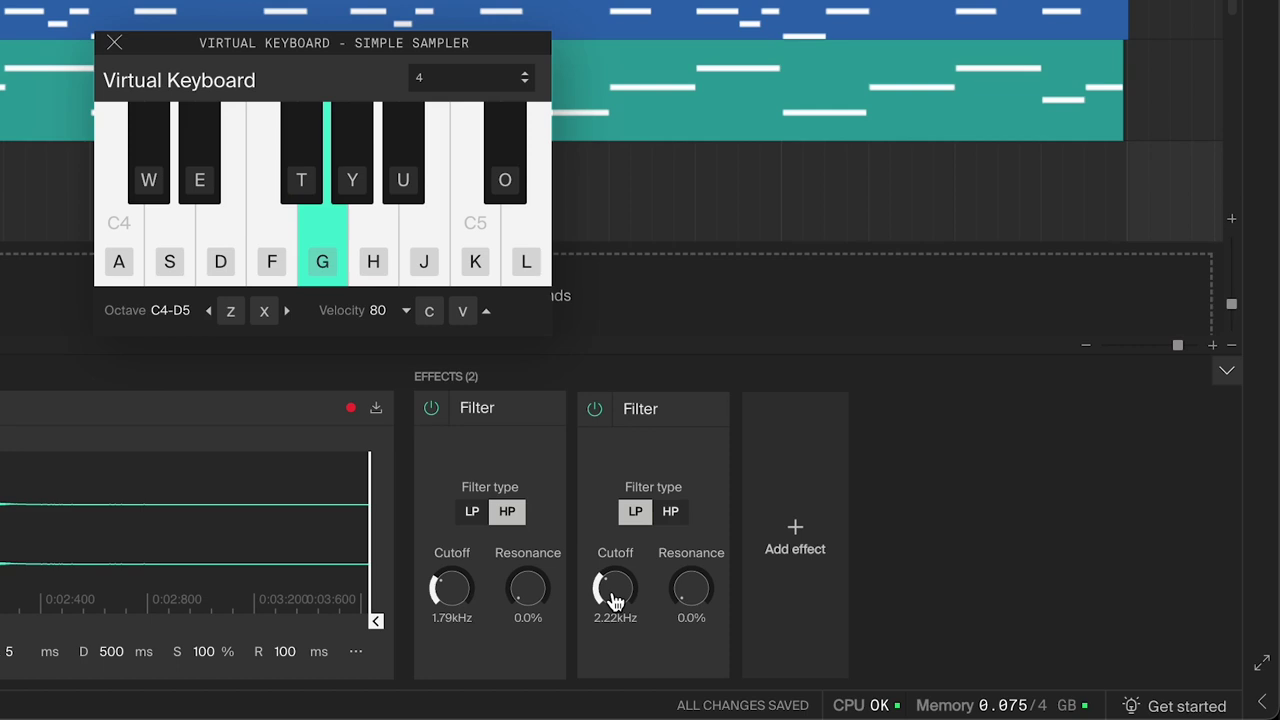
pyautogui.press('d')
# Step: Add a Phaser with its rate synced to tempo and audition it
pyautogui.click(800, 540)
pyautogui.click(815, 503)
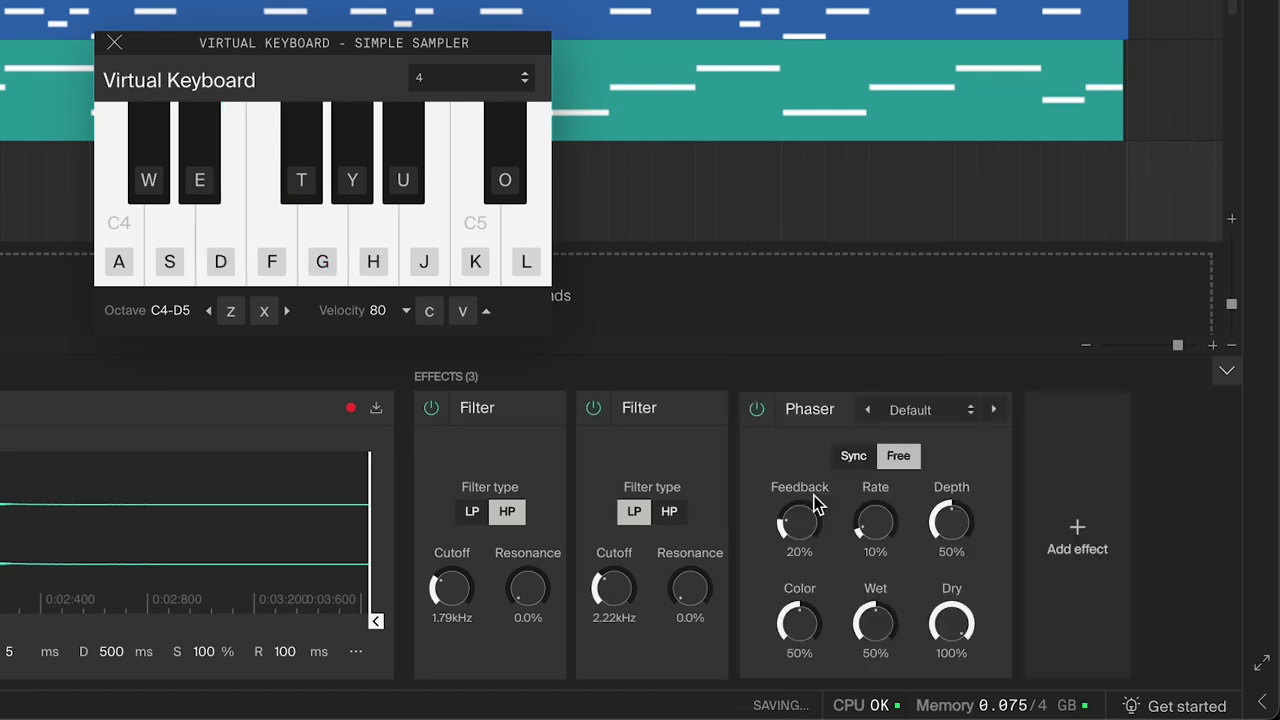
pyautogui.click(853, 455)
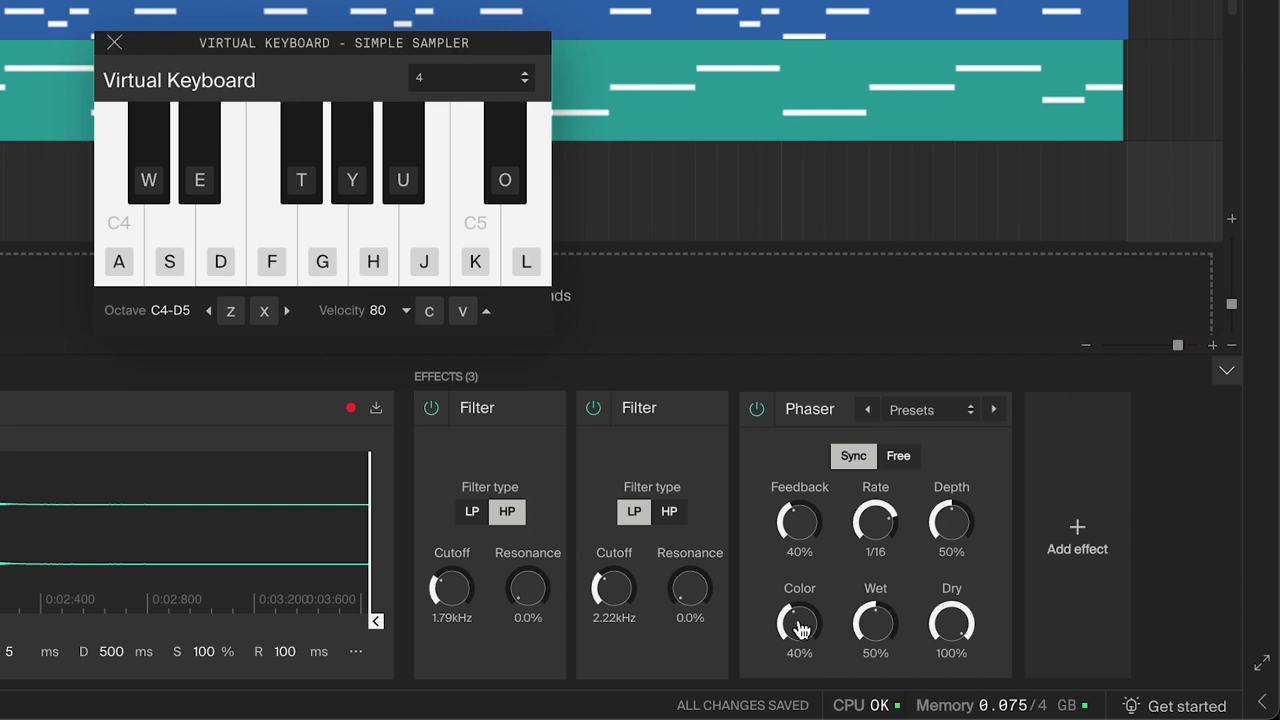
pyautogui.scroll(1, 866, 632)
pyautogui.press('d')
pyautogui.press('j')
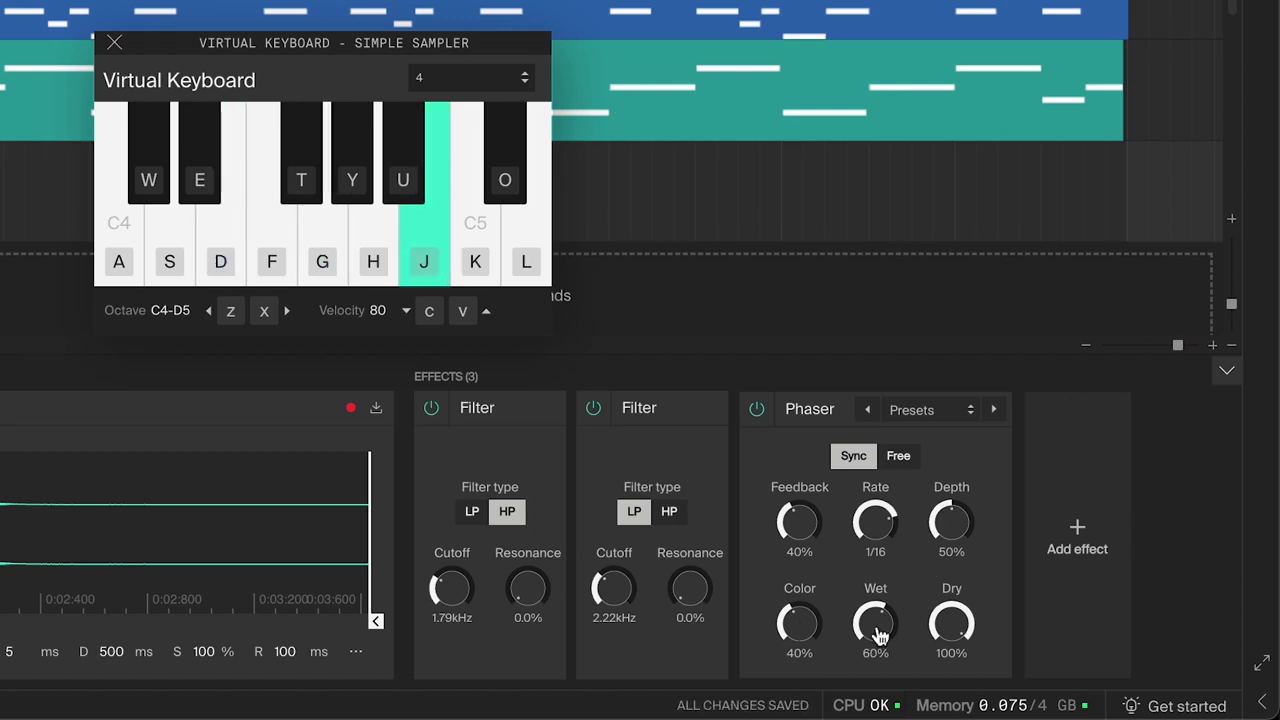
pyautogui.press('d')
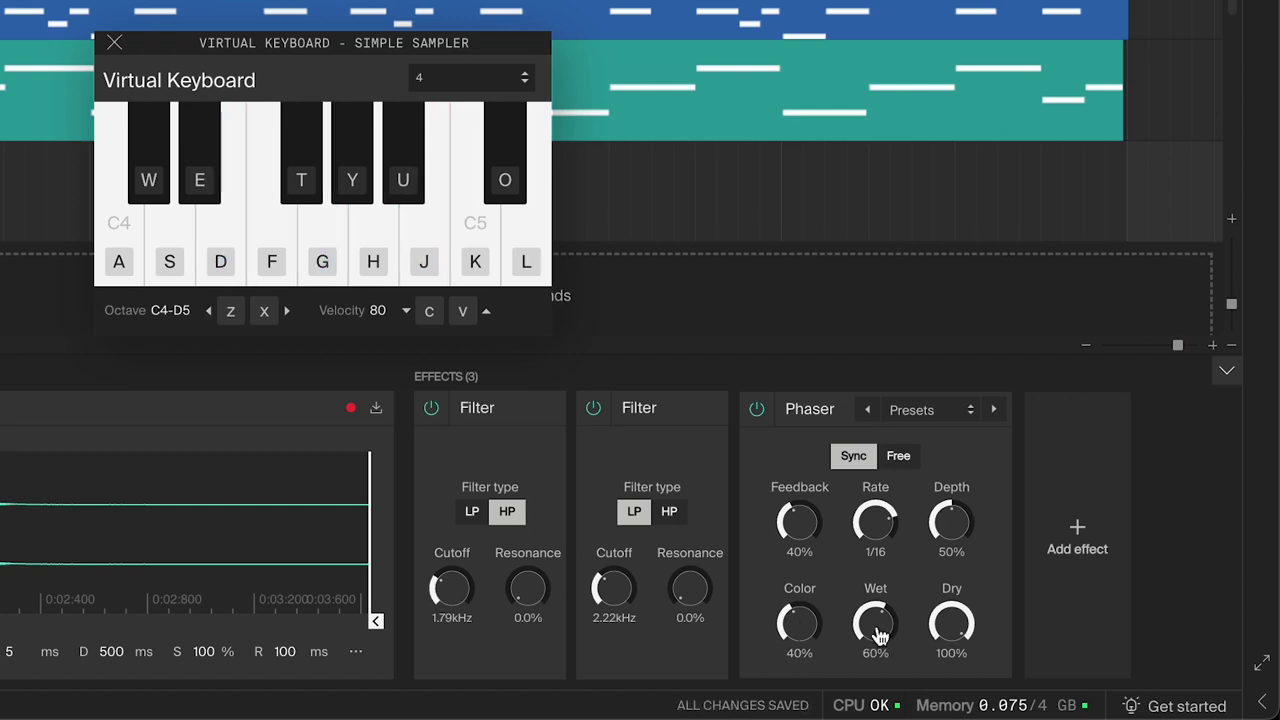
# Step: Add a Delay and a 100%-wet Reverb, then play the arrangement
pyautogui.click(1077, 540)
pyautogui.click(1085, 290)
pyautogui.click(1168, 523)
pyautogui.click(1098, 562)
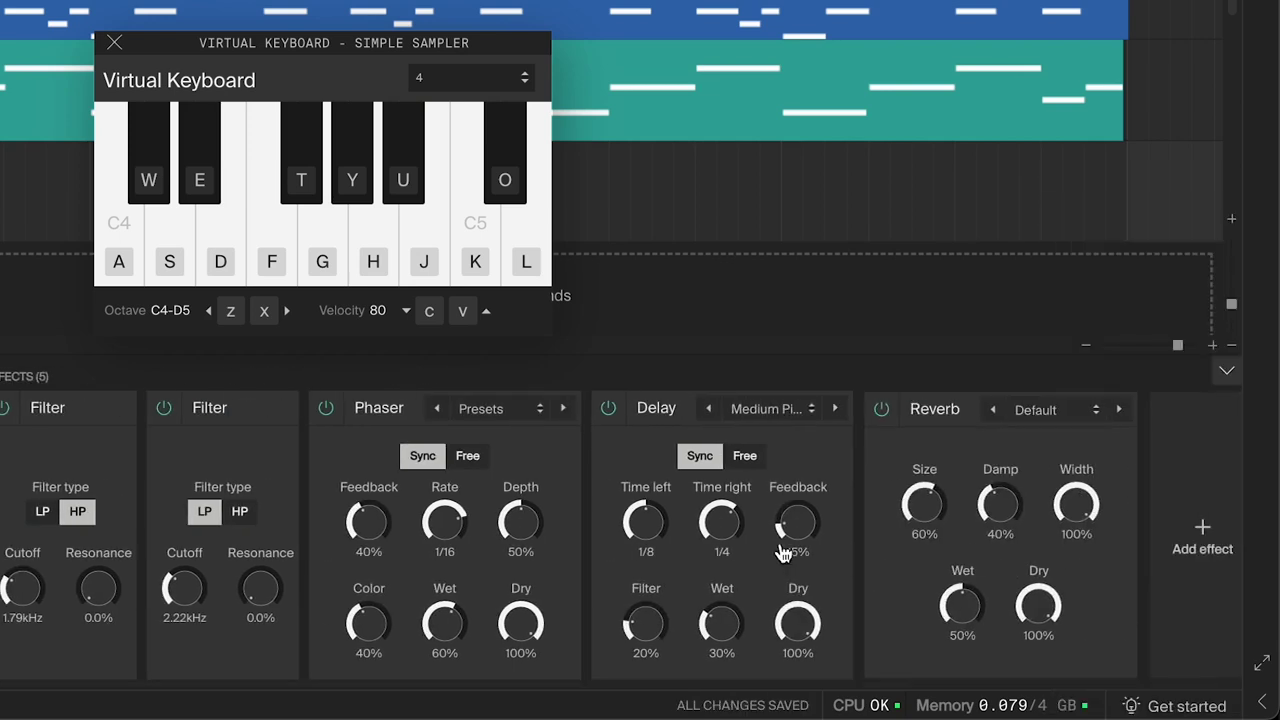
pyautogui.moveTo(950, 624); pyautogui.dragTo(960, 617)
pyautogui.press('j')
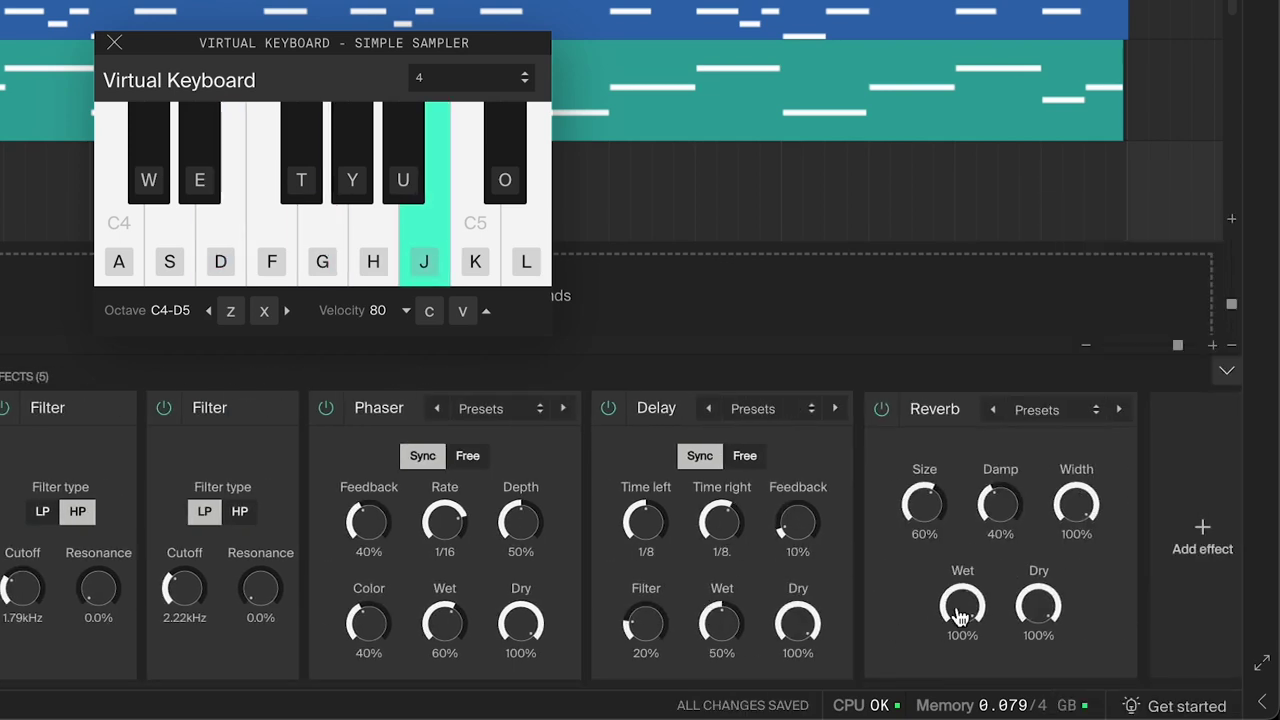
pyautogui.press('g')
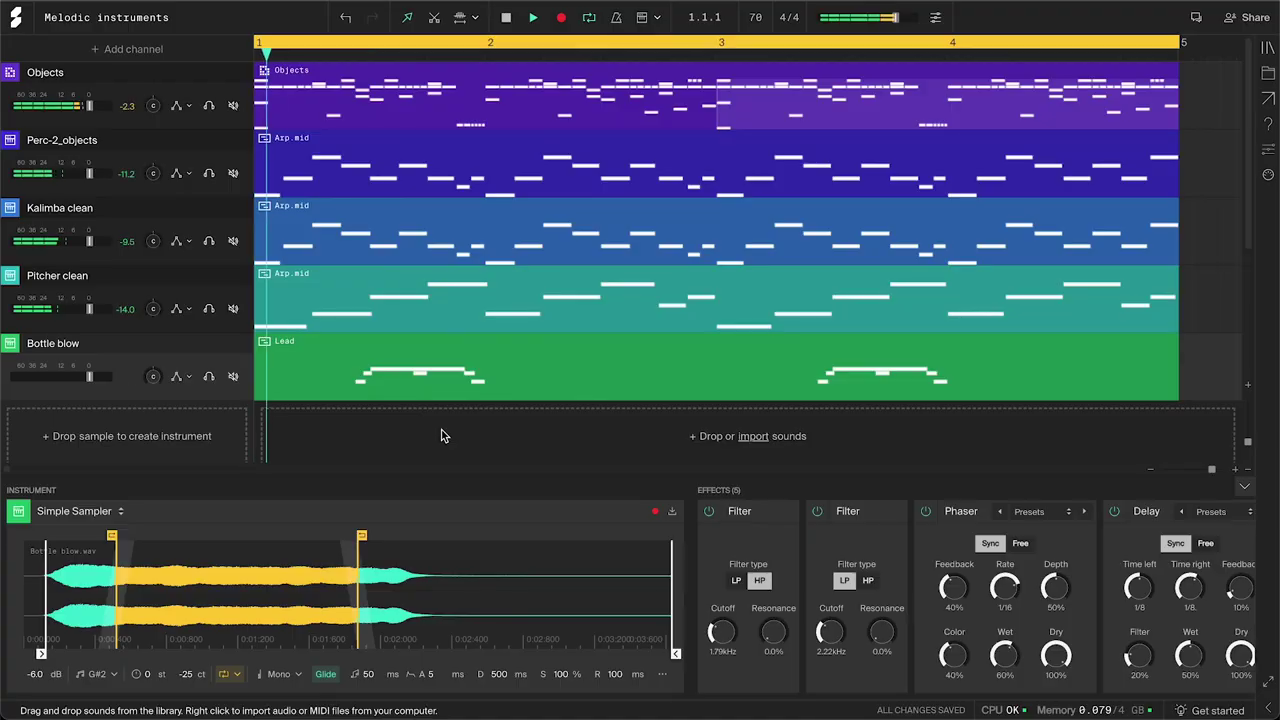
pyautogui.press('space')
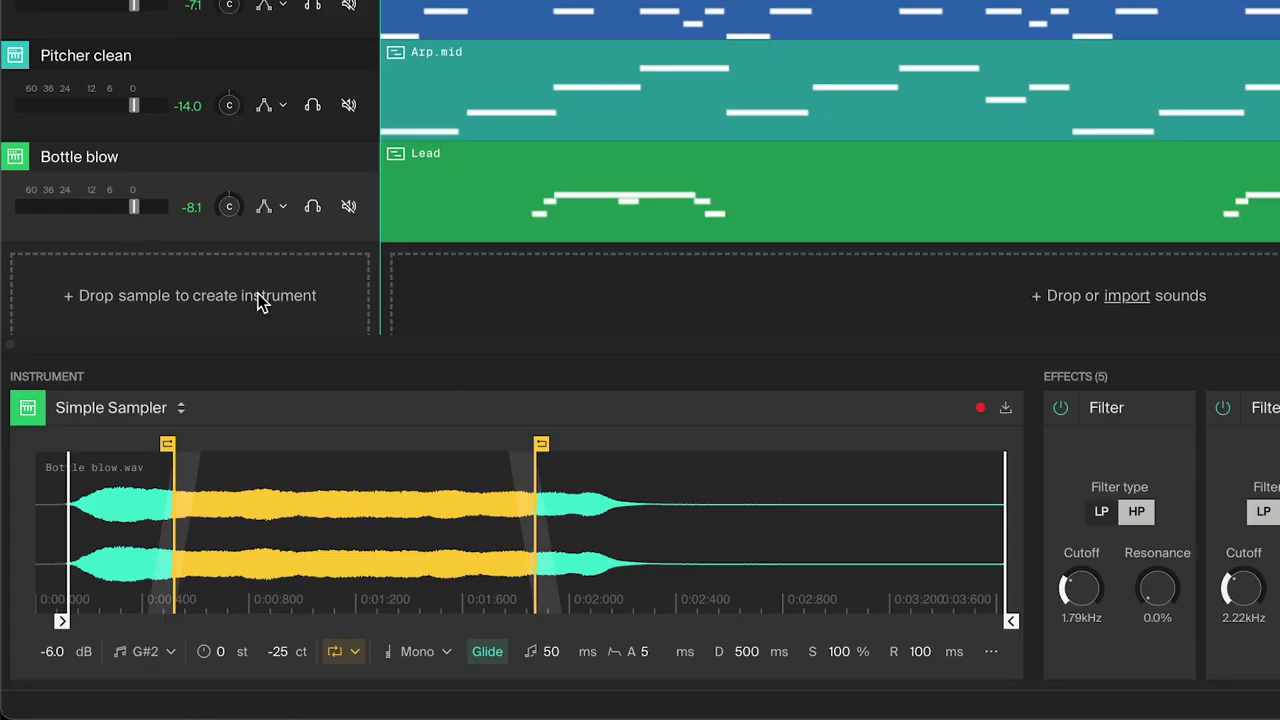
# Step: Clone the Bottle blow channel and set the copy's root note to G#4
pyautogui.rightClick(178, 190)
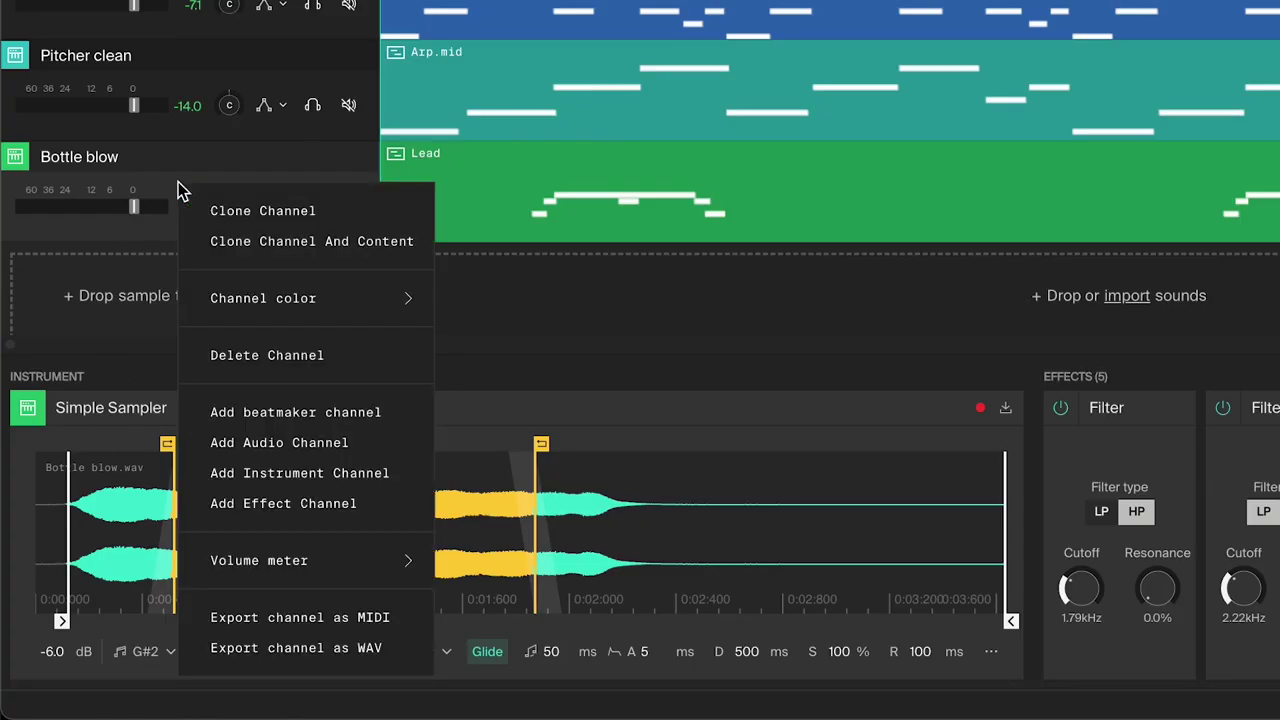
pyautogui.click(242, 222)
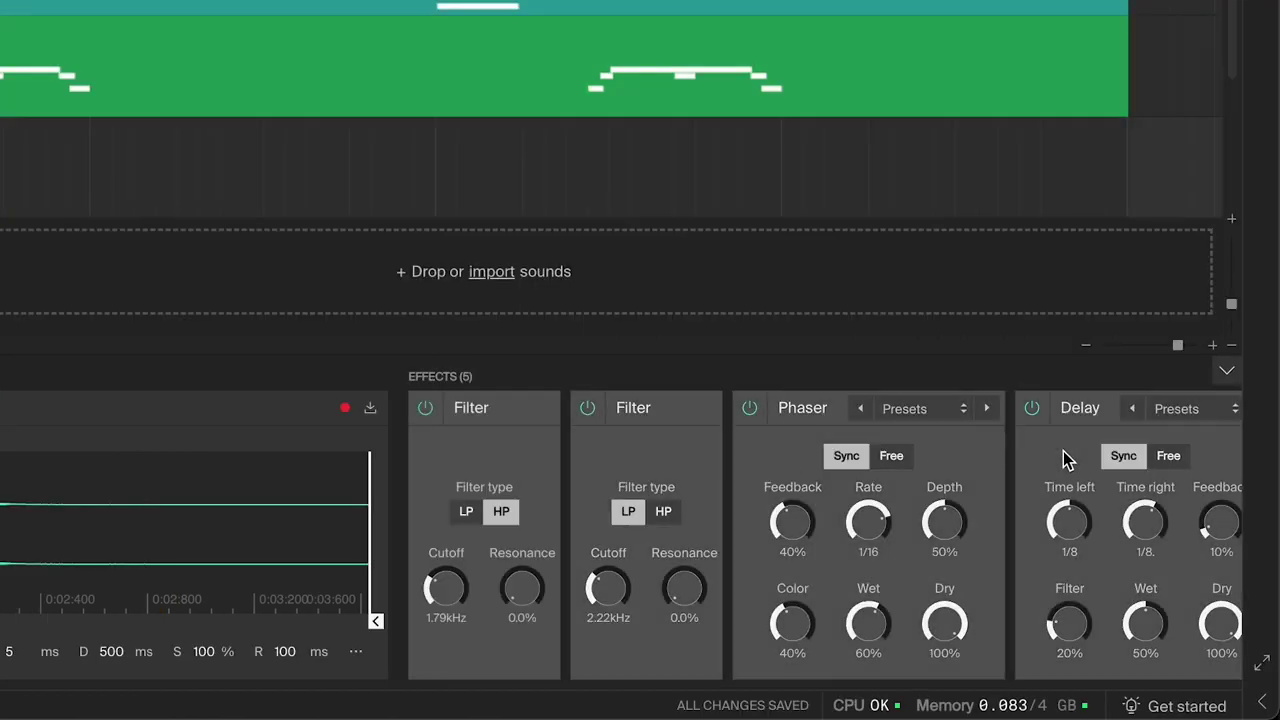
pyautogui.hscroll(5, 1063, 457)
pyautogui.click(171, 652)
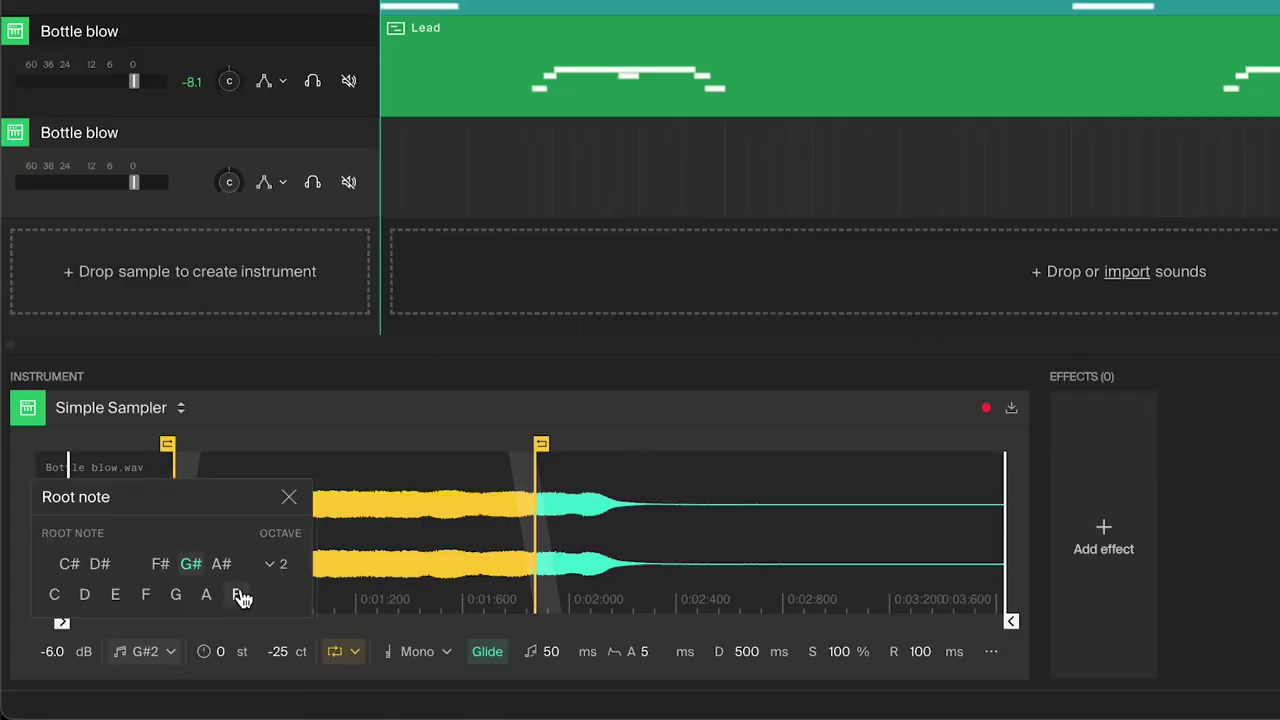
pyautogui.click(274, 564)
pyautogui.click(293, 540)
pyautogui.click(287, 500)
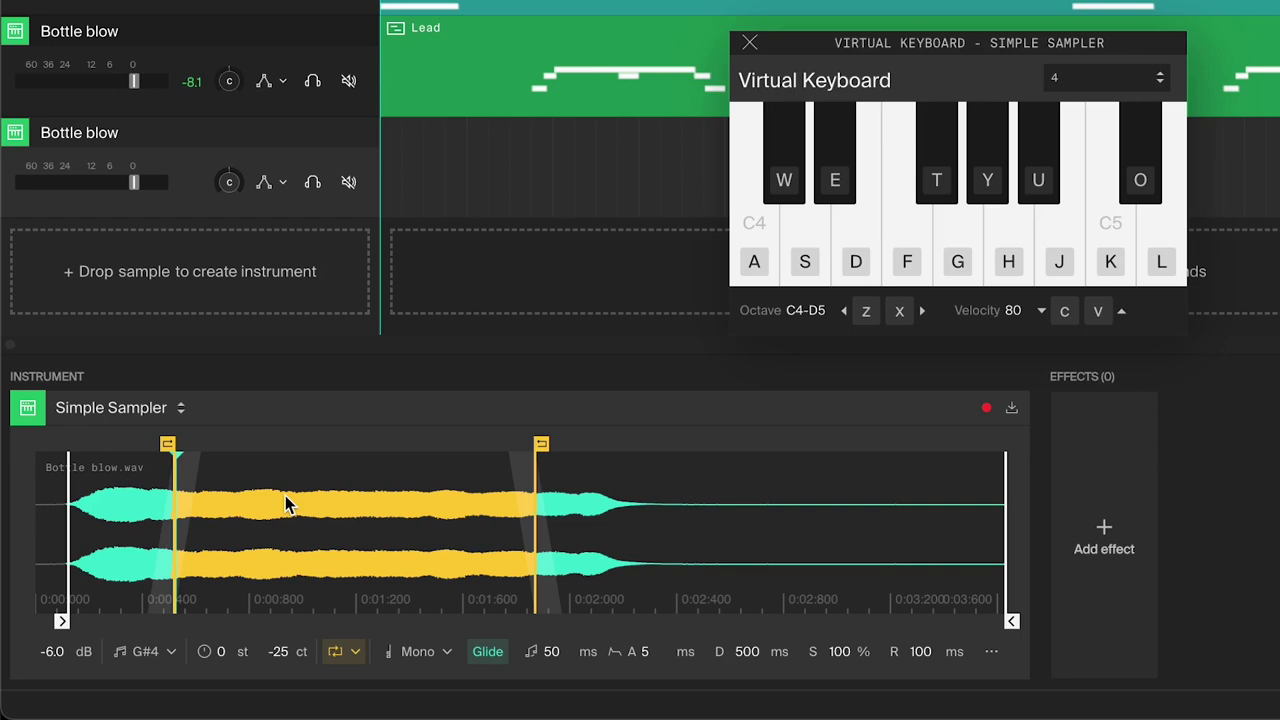
# Step: Move the clone's sample start later and add a low-pass Filter at 112.4 Hz
pyautogui.moveTo(70, 548); pyautogui.dragTo(103, 548)
pyautogui.press('d')
pyautogui.press('d')
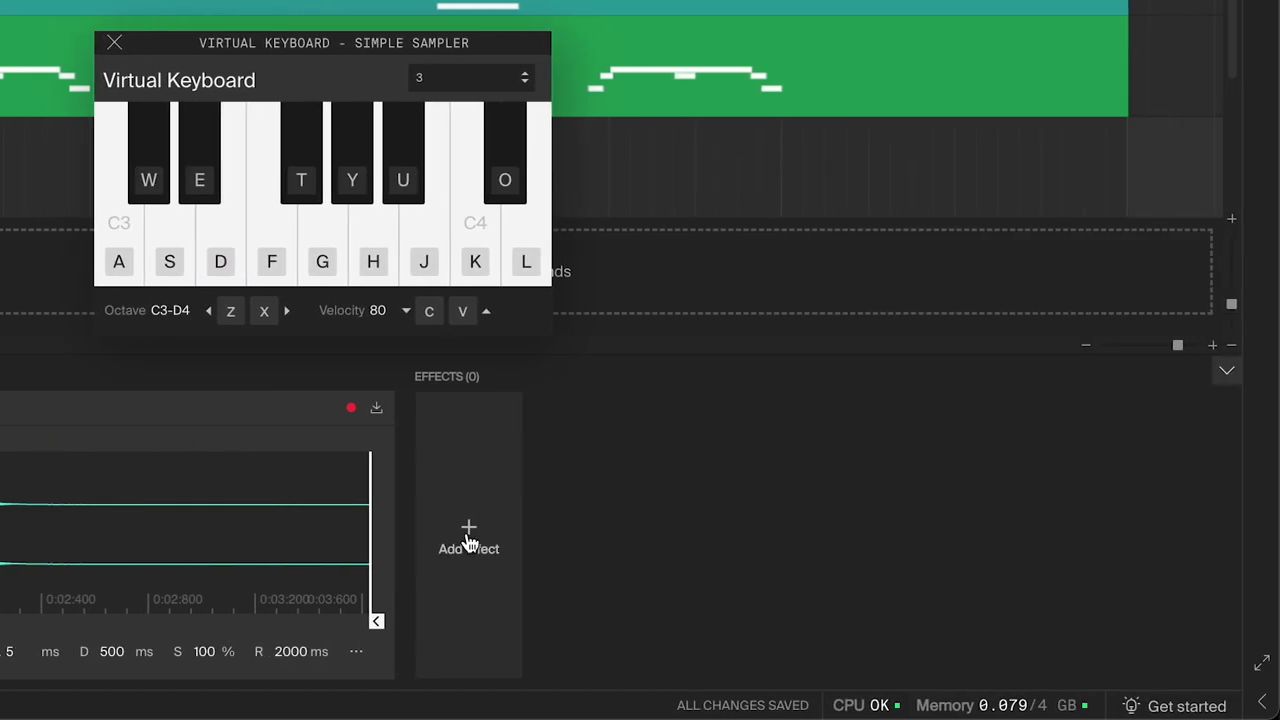
pyautogui.click(1104, 534)
pyautogui.click(1126, 429)
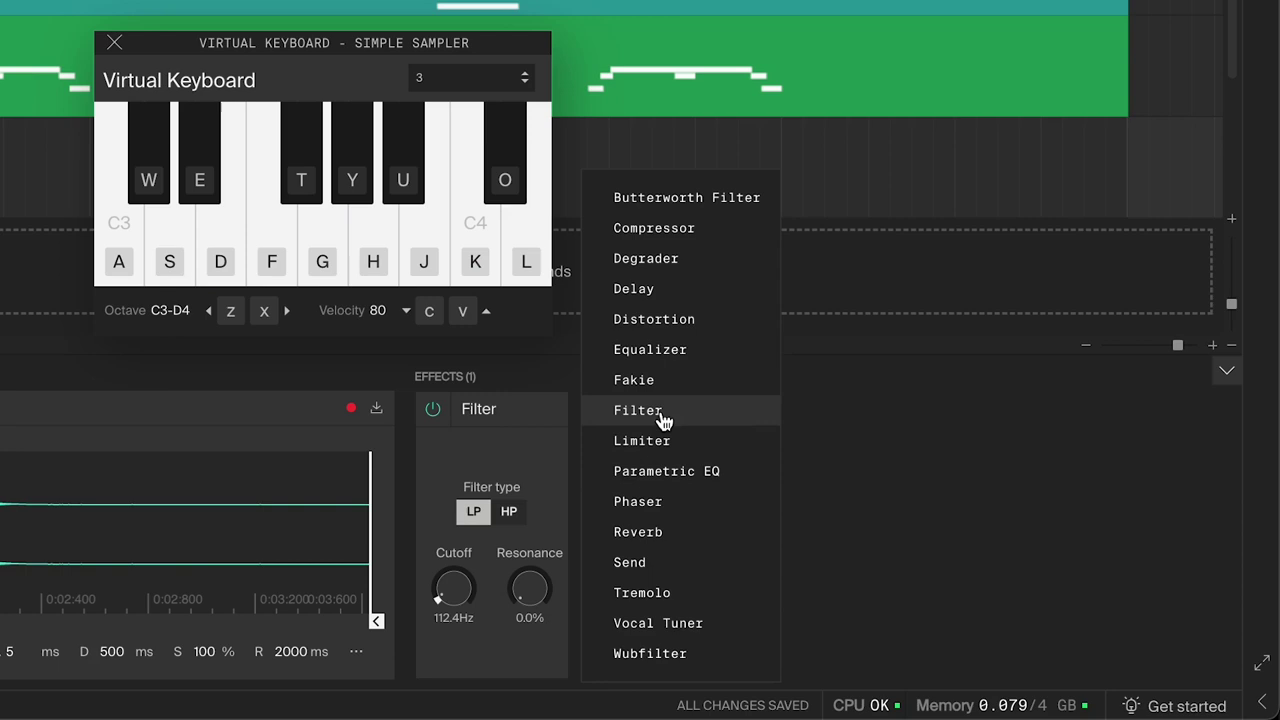
# Step: Add a WS1 Distortion at 100% gain and an Equalizer to the Bottle blow copy
pyautogui.click(686, 319)
pyautogui.click(718, 501)
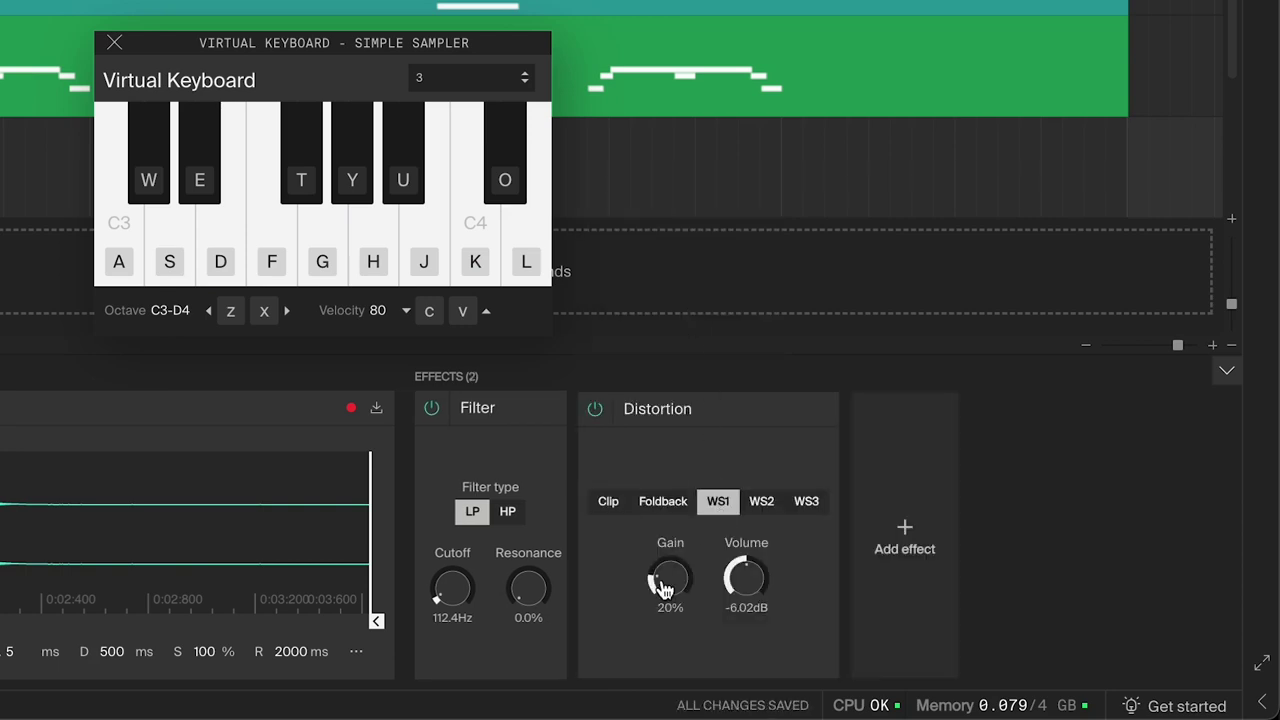
pyautogui.press('j')
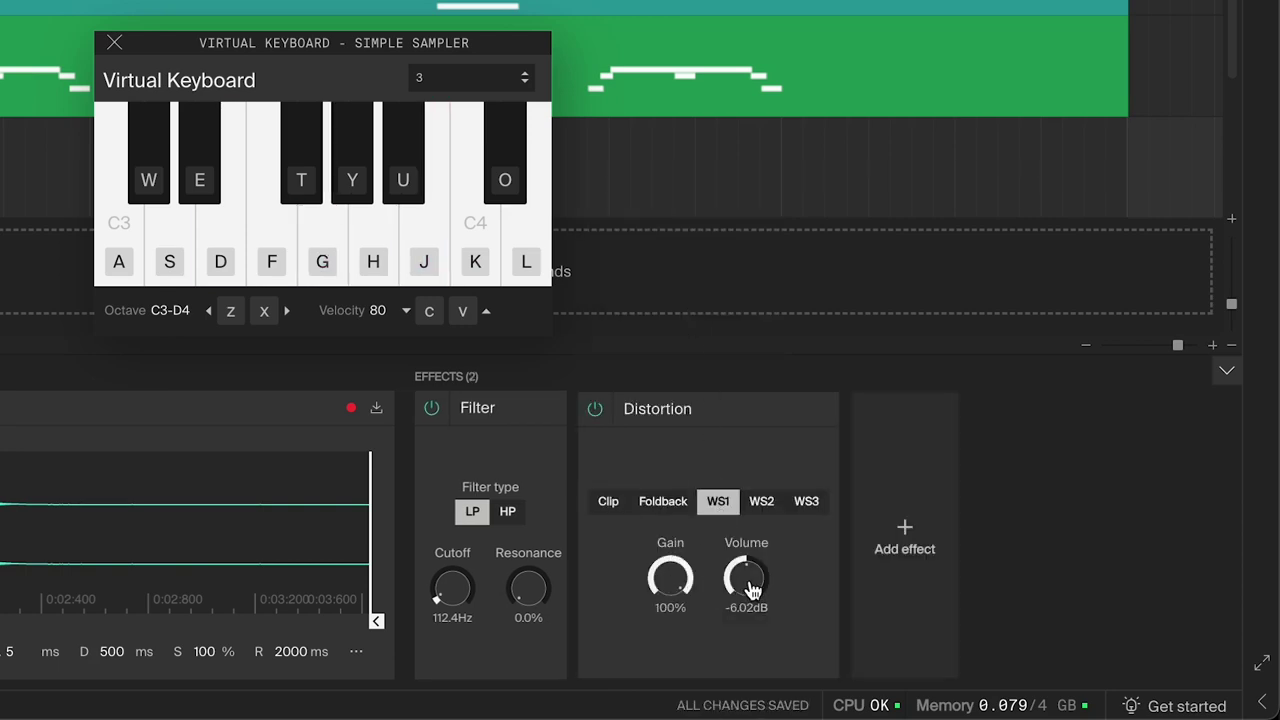
pyautogui.press('h')
pyautogui.click(912, 540)
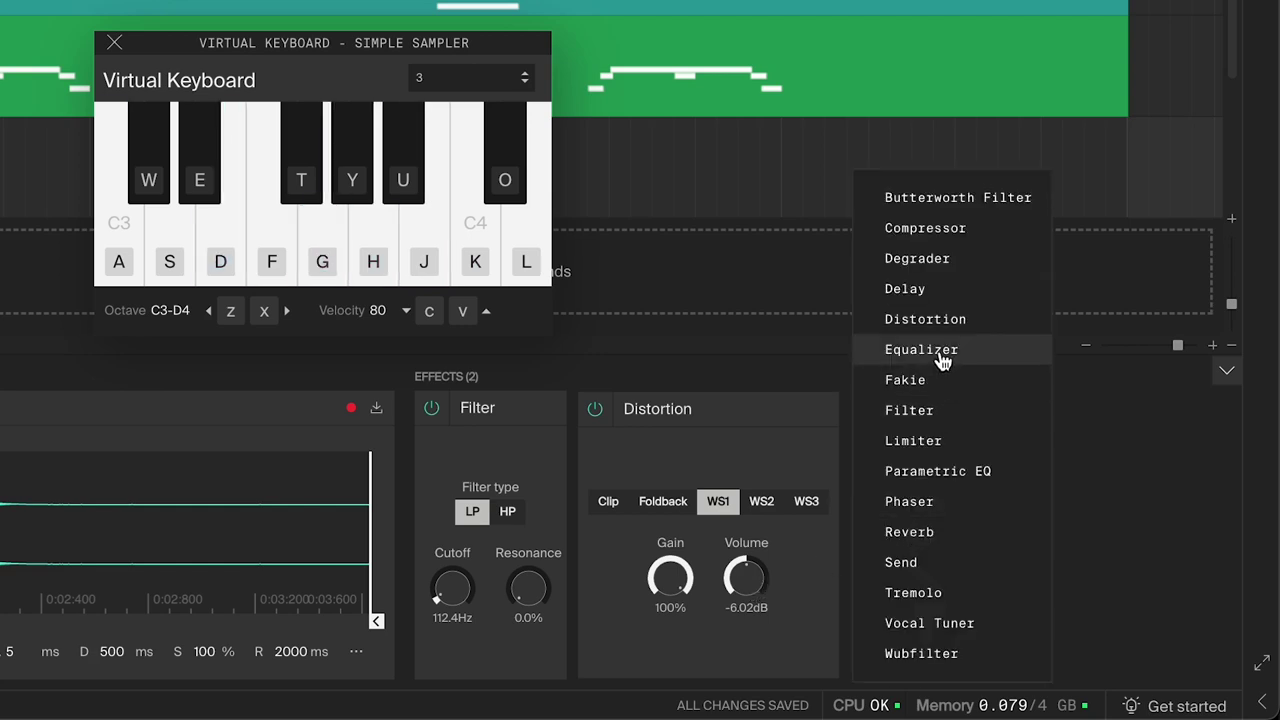
pyautogui.click(938, 355)
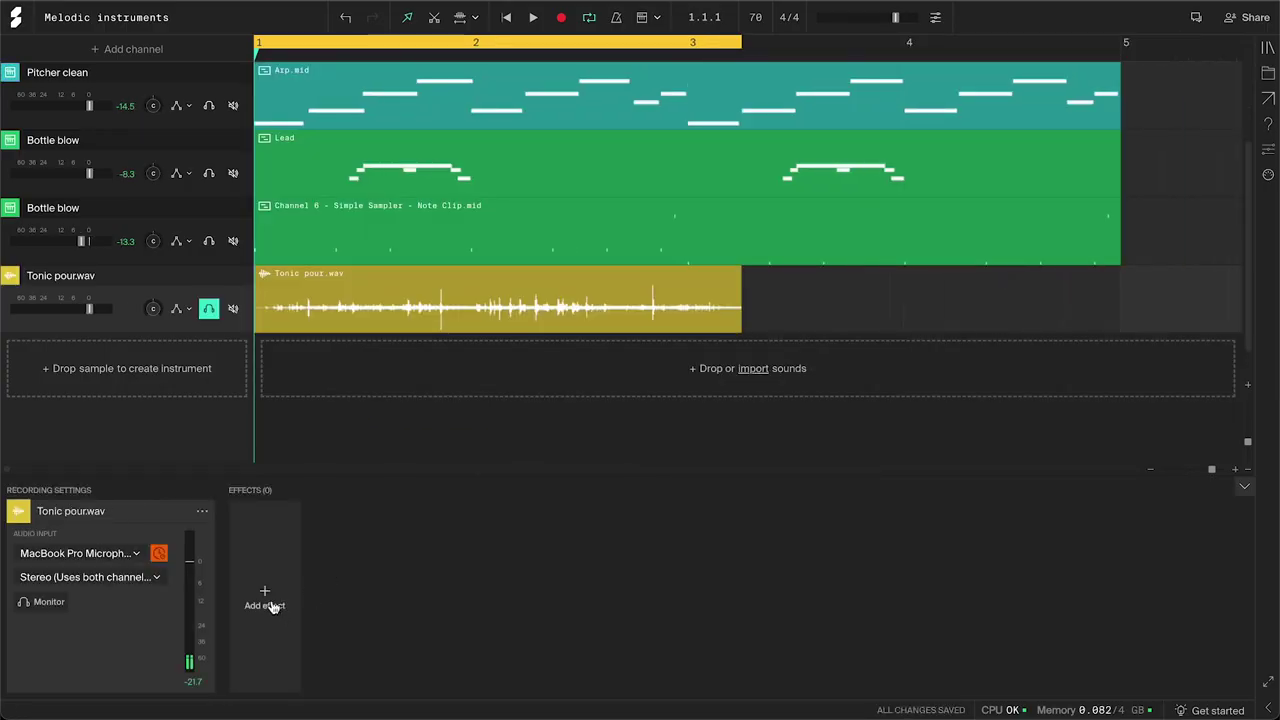
# Step: Put a Parametric EQ with the Resonator A preset on Tonic pour.wav and play it
pyautogui.click(268, 603)
pyautogui.click(312, 551)
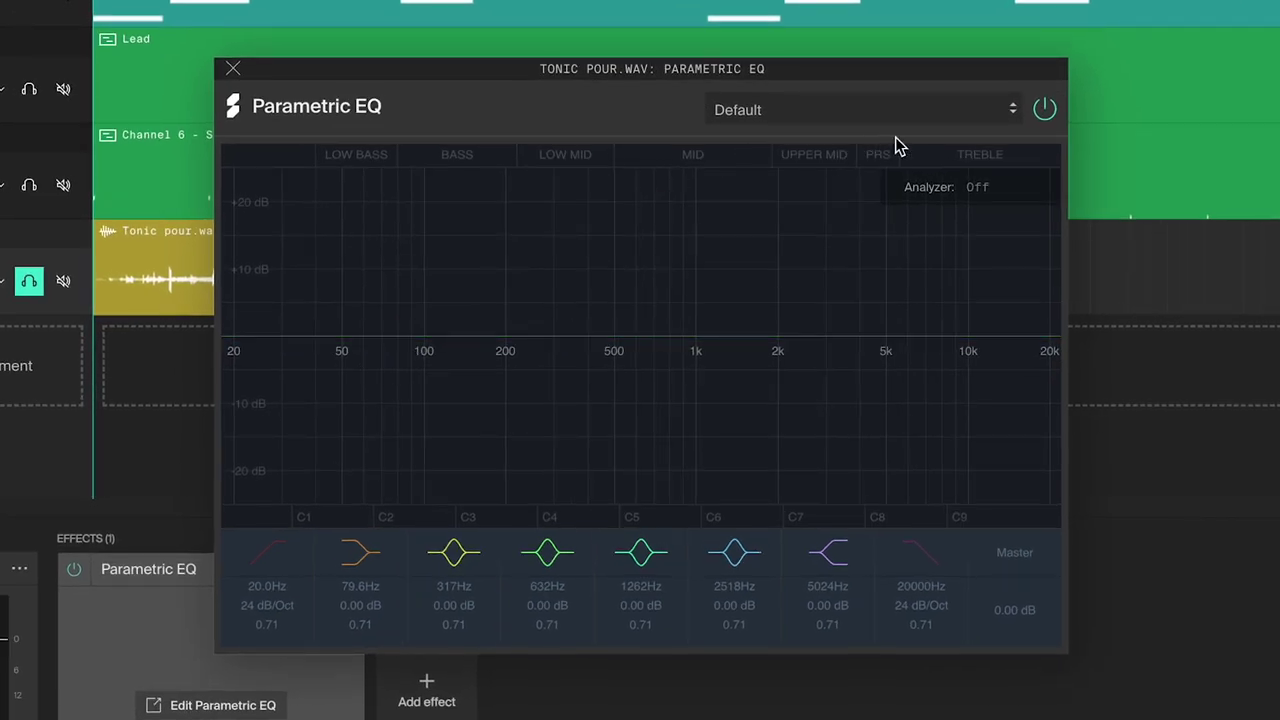
pyautogui.click(829, 192)
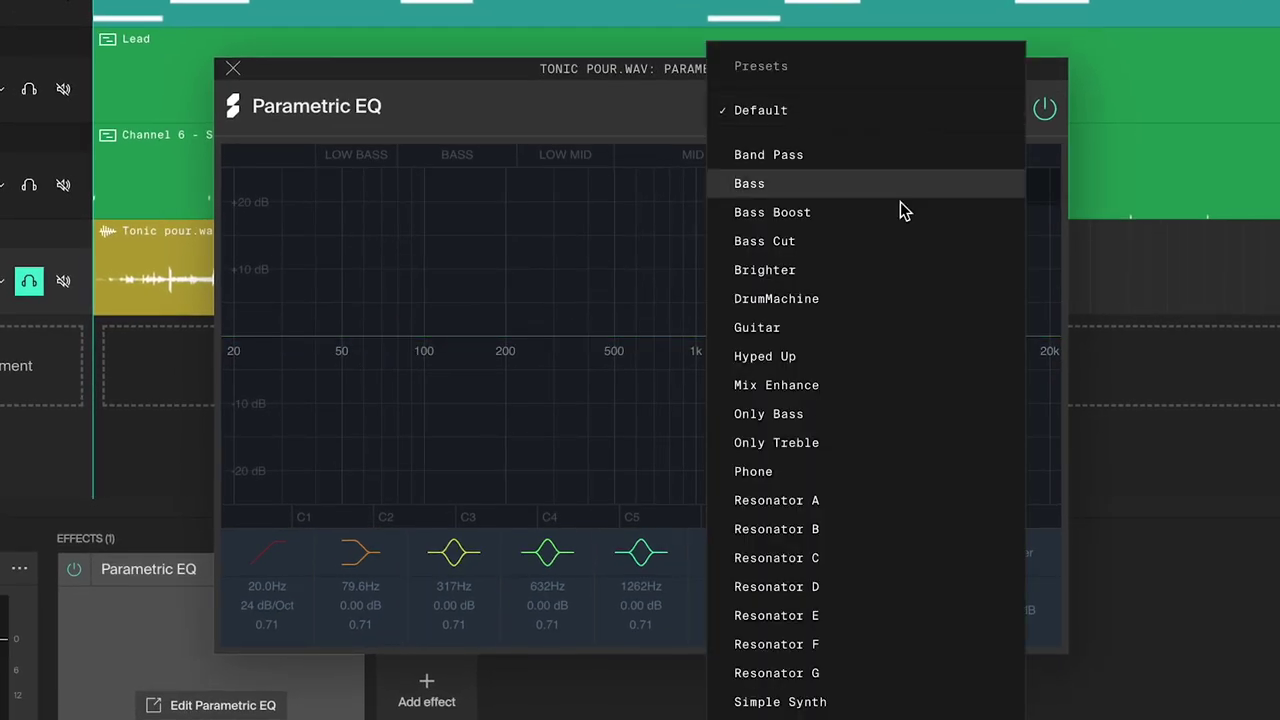
pyautogui.click(860, 503)
pyautogui.press('space')
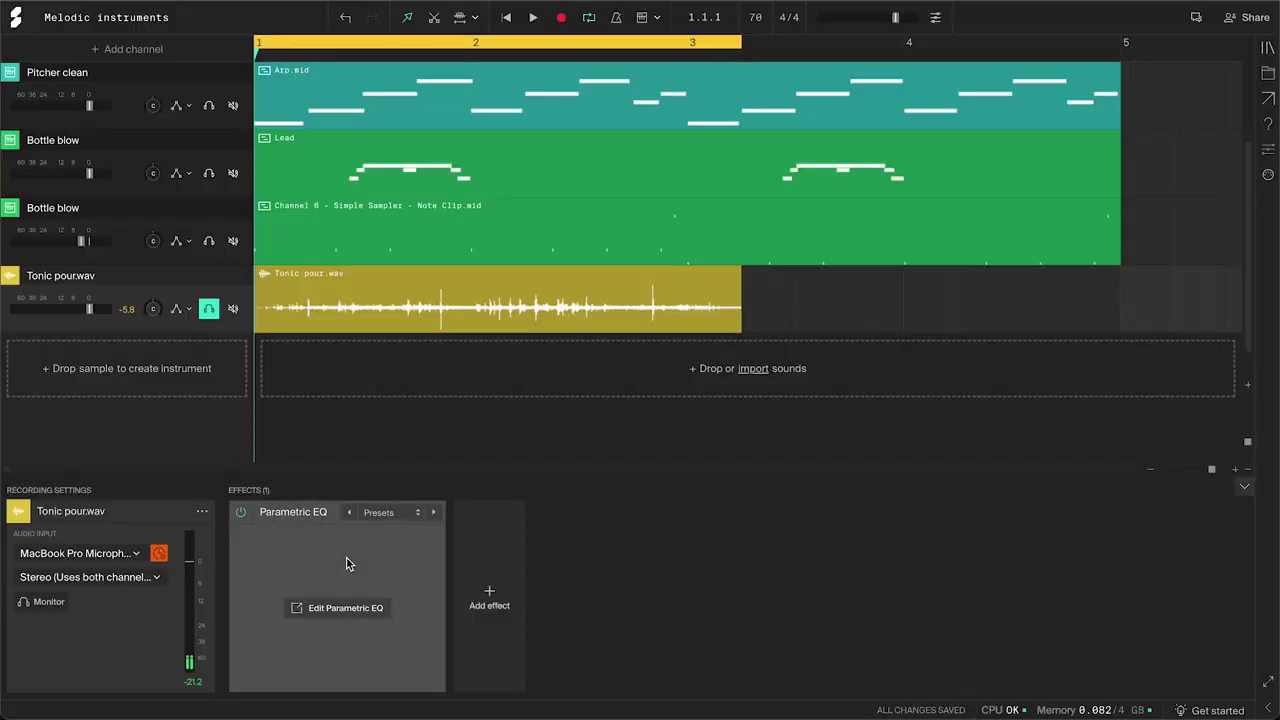
# Step: Add a second Parametric EQ and set its C4–C6 band gains to +10 dB
pyautogui.press('super+d')
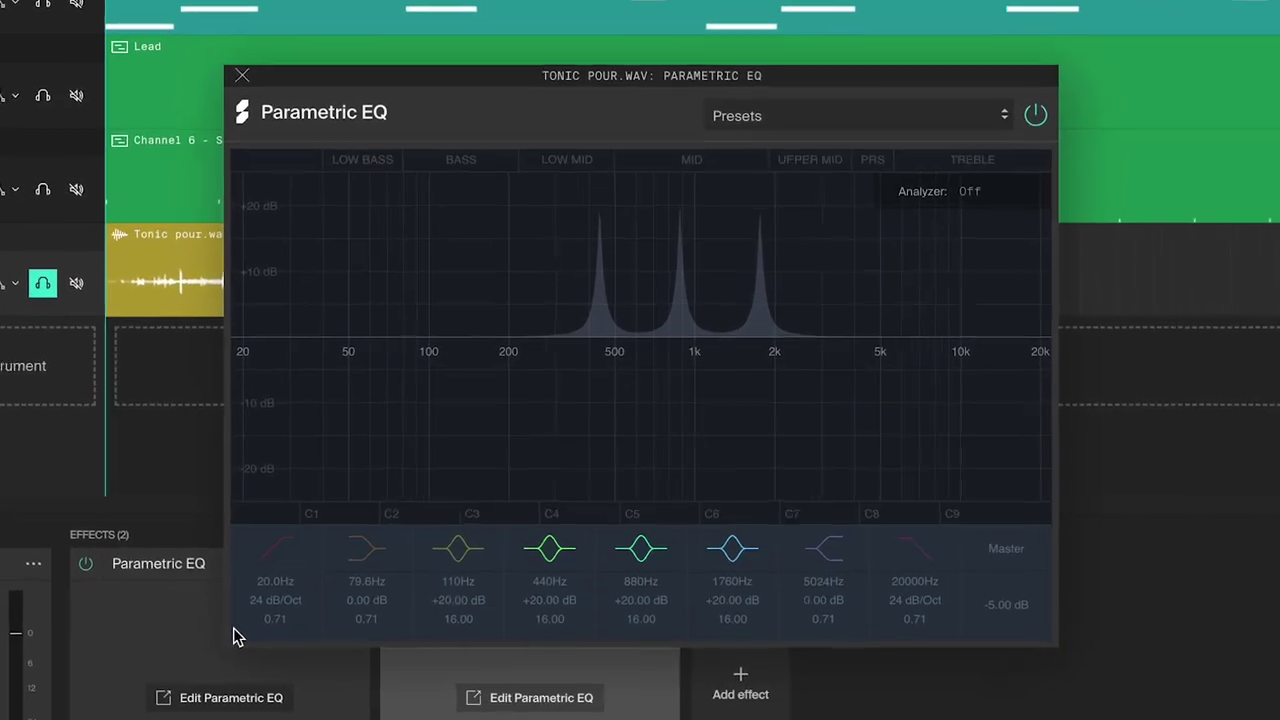
pyautogui.press('space')
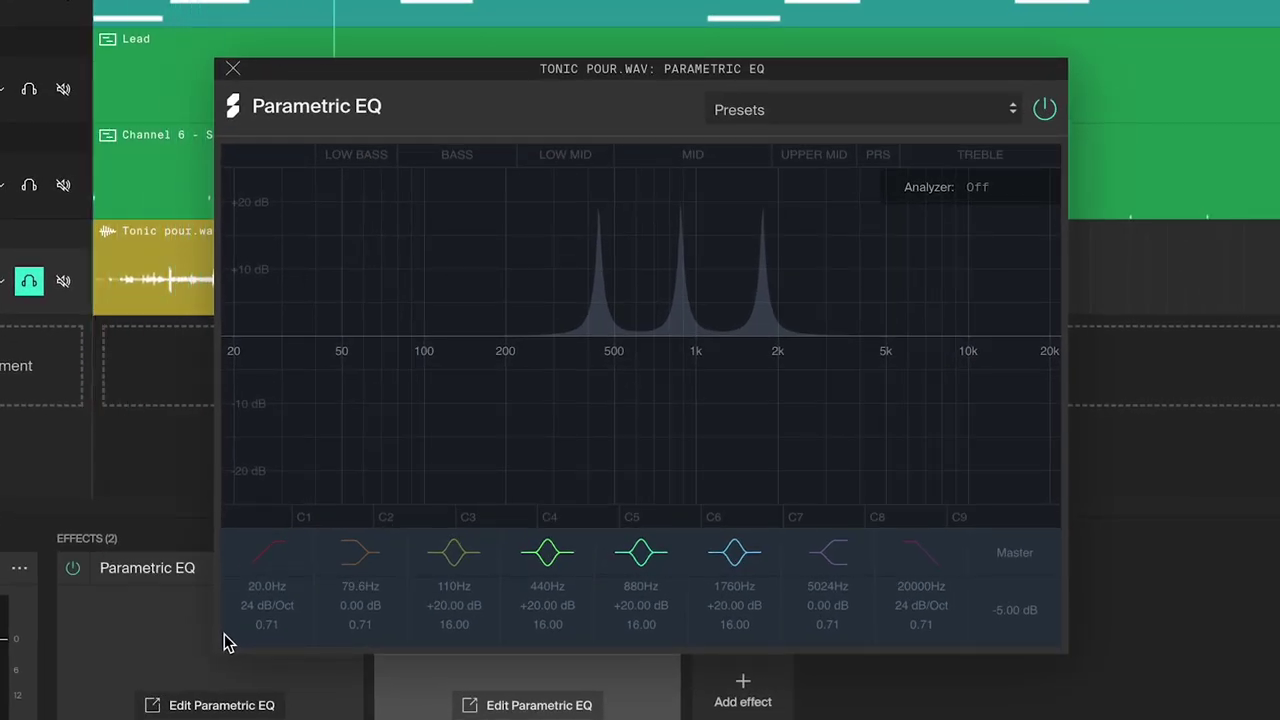
pyautogui.click(555, 605)
pyautogui.click(620, 606)
pyautogui.write('10')
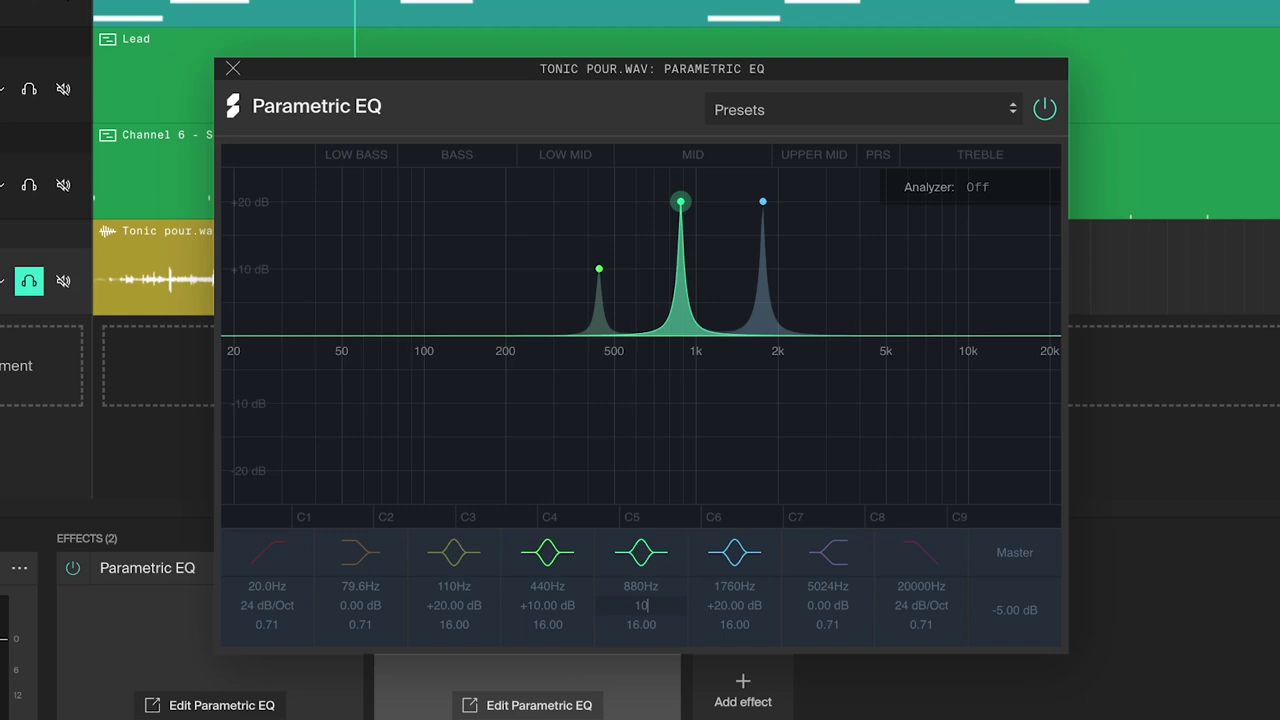
pyautogui.press('Return')
pyautogui.click(733, 605)
pyautogui.write('10')
pyautogui.press('Return')
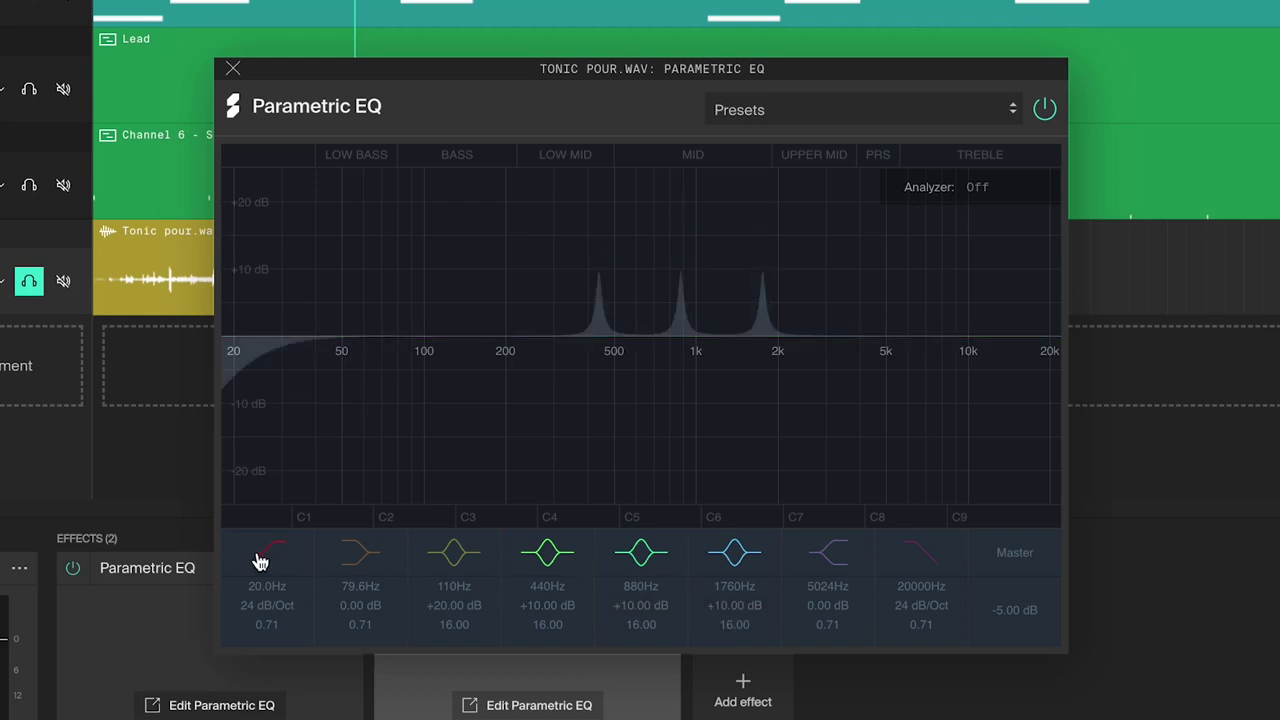
# Step: Raise the low cut to about 344 Hz with Q 0.84 and enable a 10 kHz high cut
pyautogui.moveTo(237, 343); pyautogui.dragTo(573, 377)
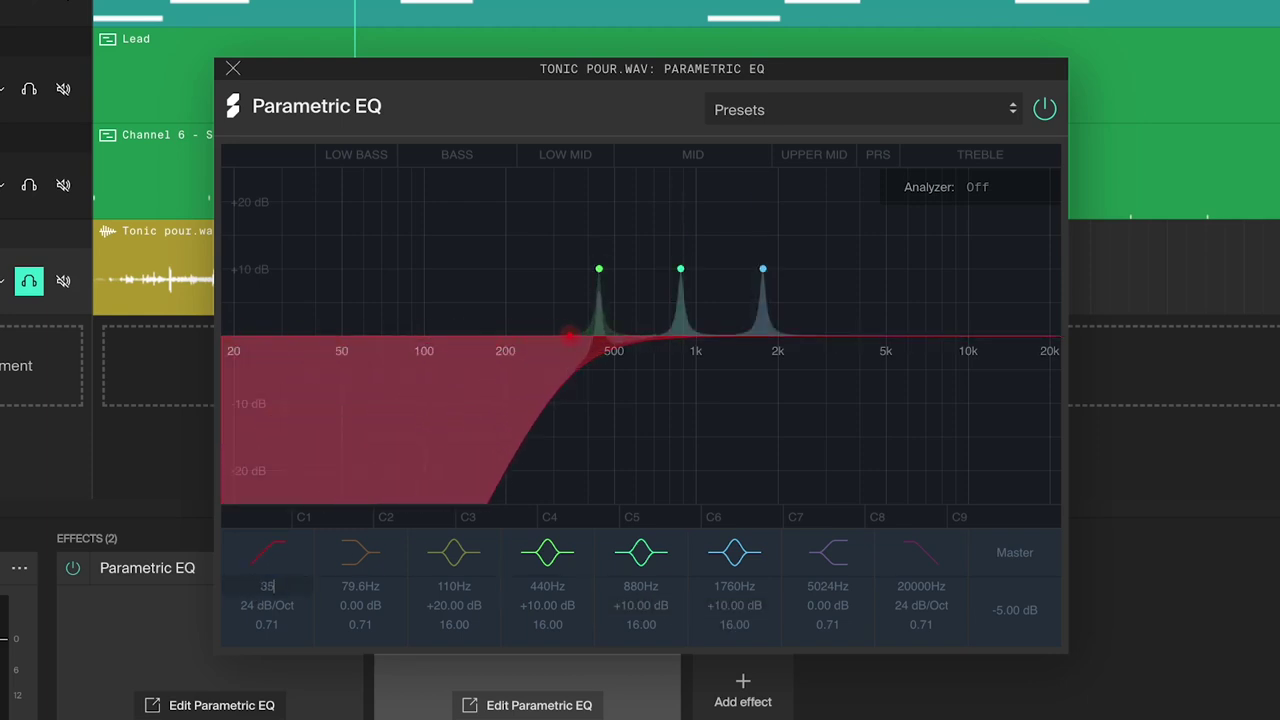
pyautogui.moveTo(277, 628); pyautogui.dragTo(277, 620)
pyautogui.click(929, 557)
pyautogui.write('10')
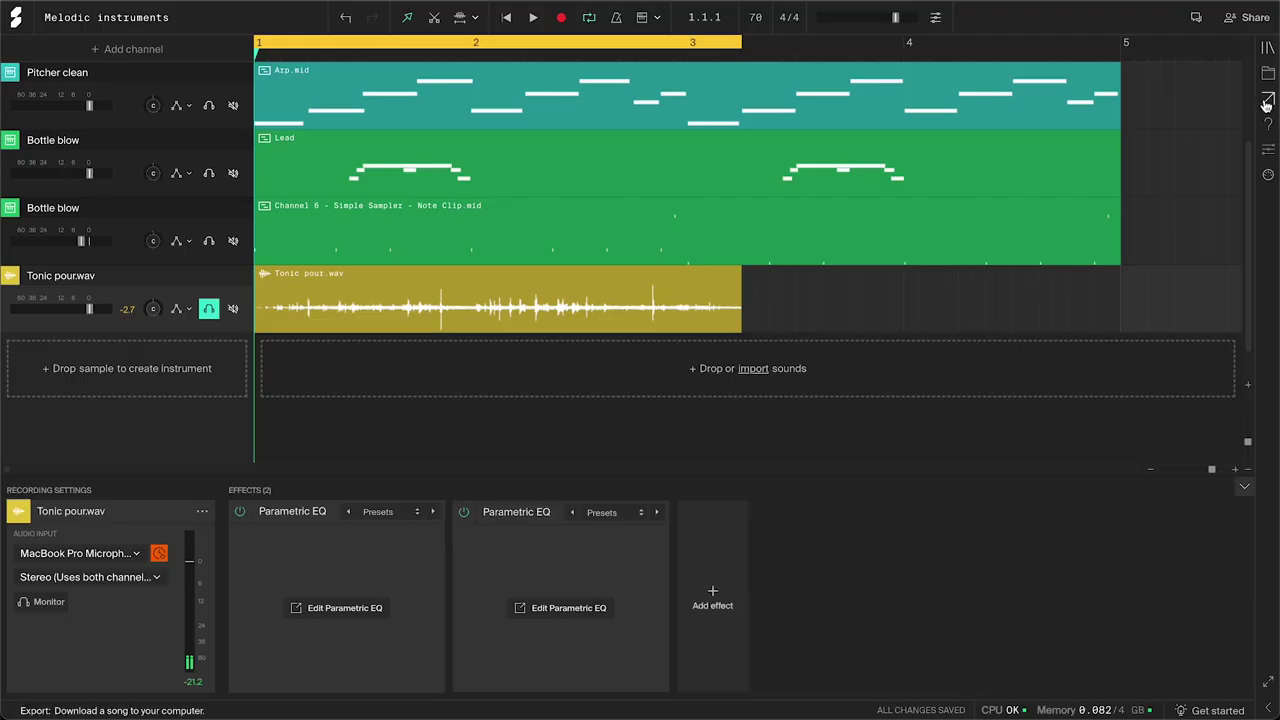
# Step: Export Tonic pour resonated A.wav and load it as a new sampler instrument, testing a chord
pyautogui.click(1266, 104)
pyautogui.moveTo(960, 360); pyautogui.dragTo(146, 374)
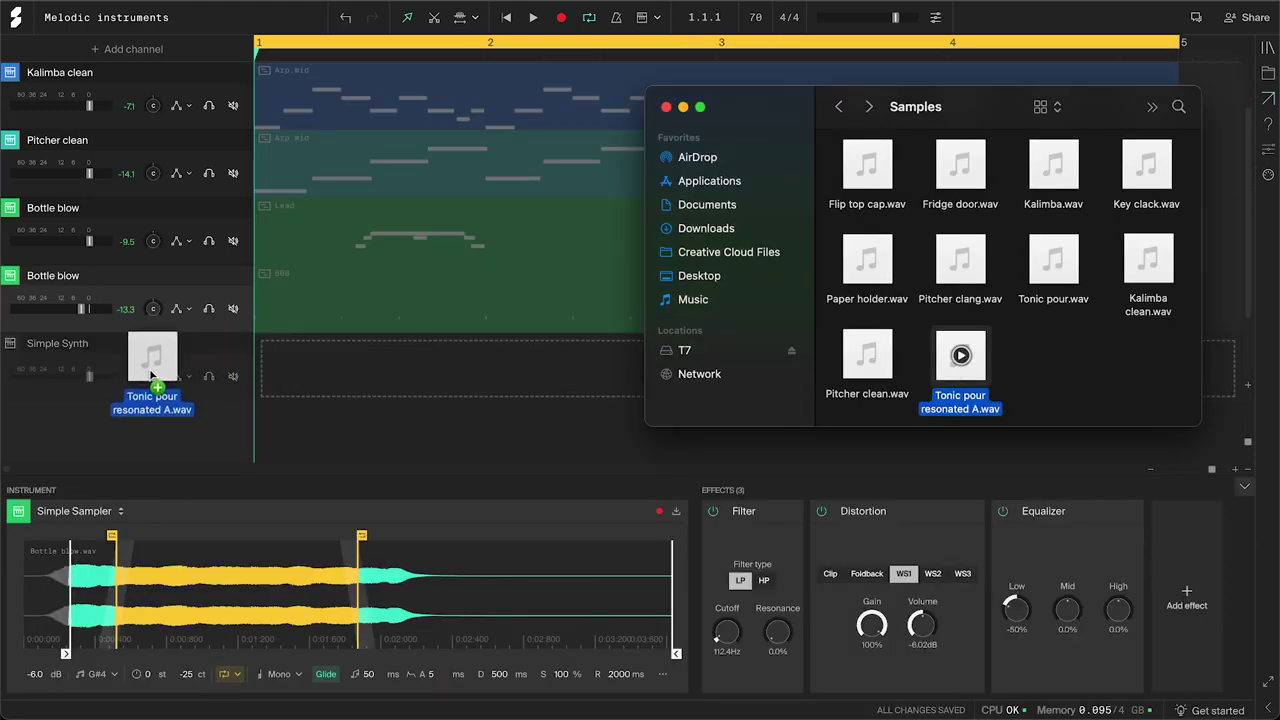
pyautogui.press('d')
pyautogui.press('g')
pyautogui.press('j')
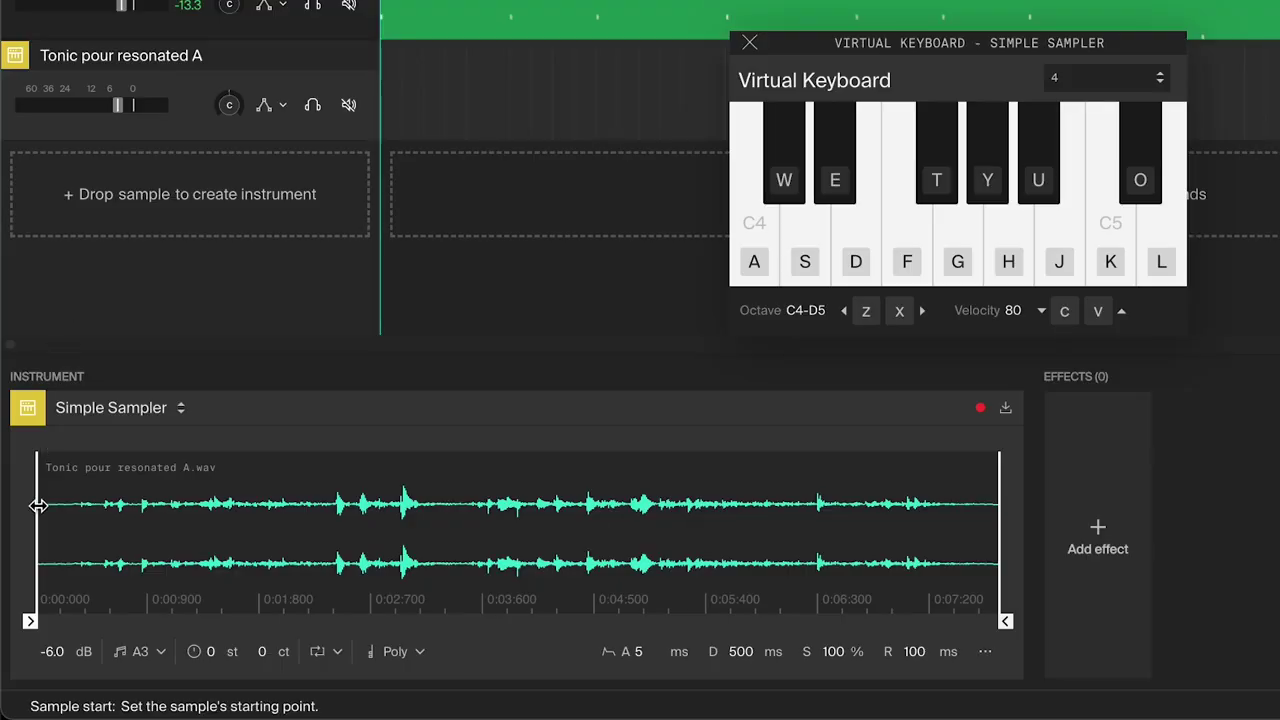
# Step: Trim the sample start past the quiet beginning and loop it, continuing after key release
pyautogui.moveTo(40, 621); pyautogui.dragTo(109, 621)
pyautogui.press('d')
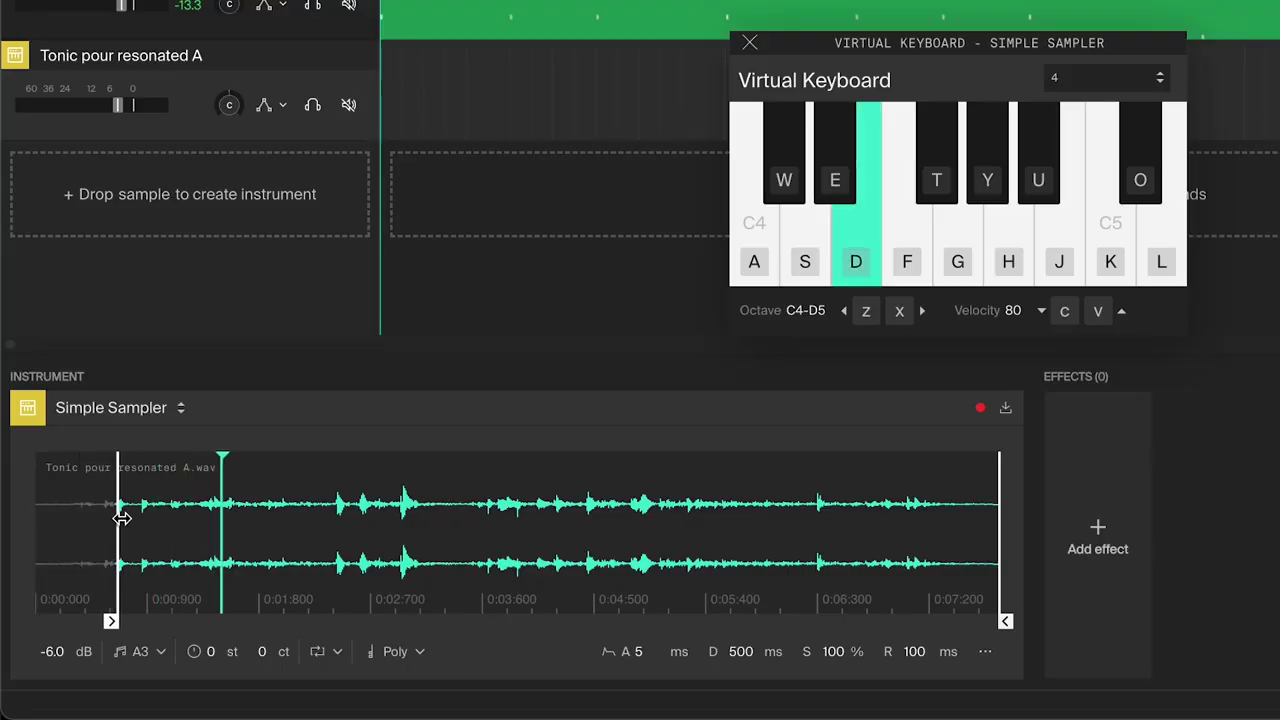
pyautogui.press('s')
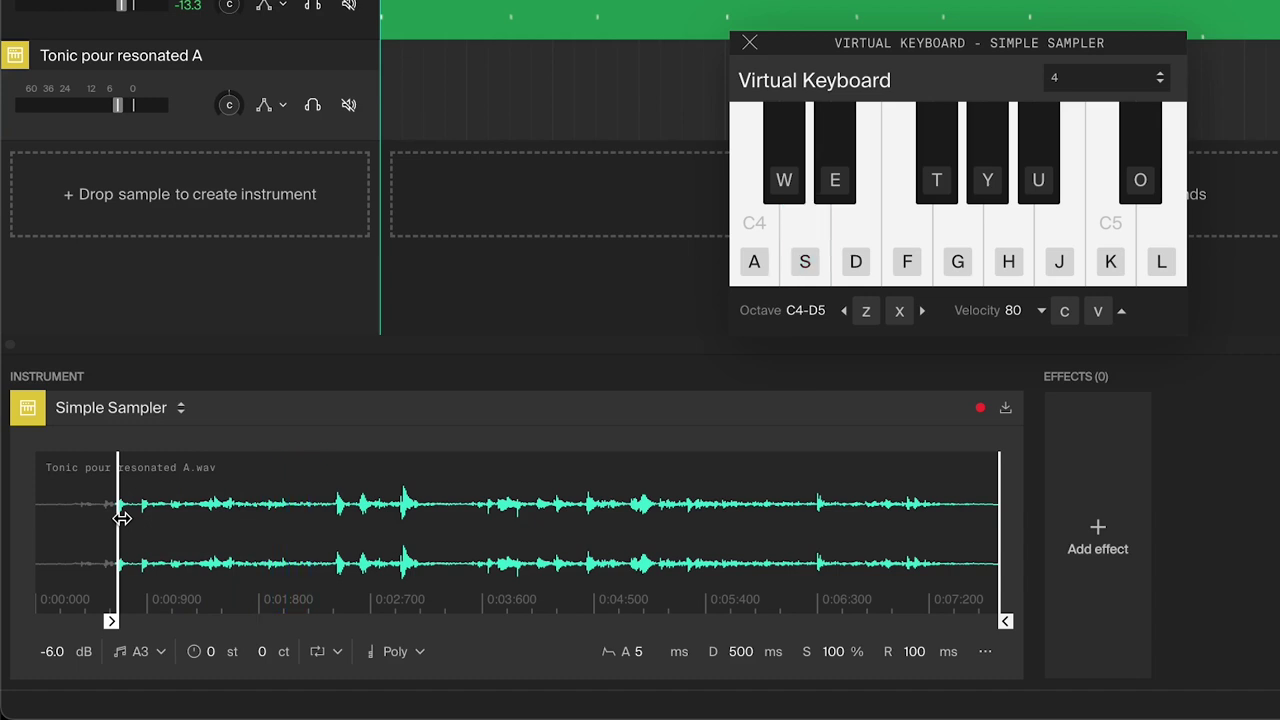
pyautogui.click(317, 651)
pyautogui.click(340, 655)
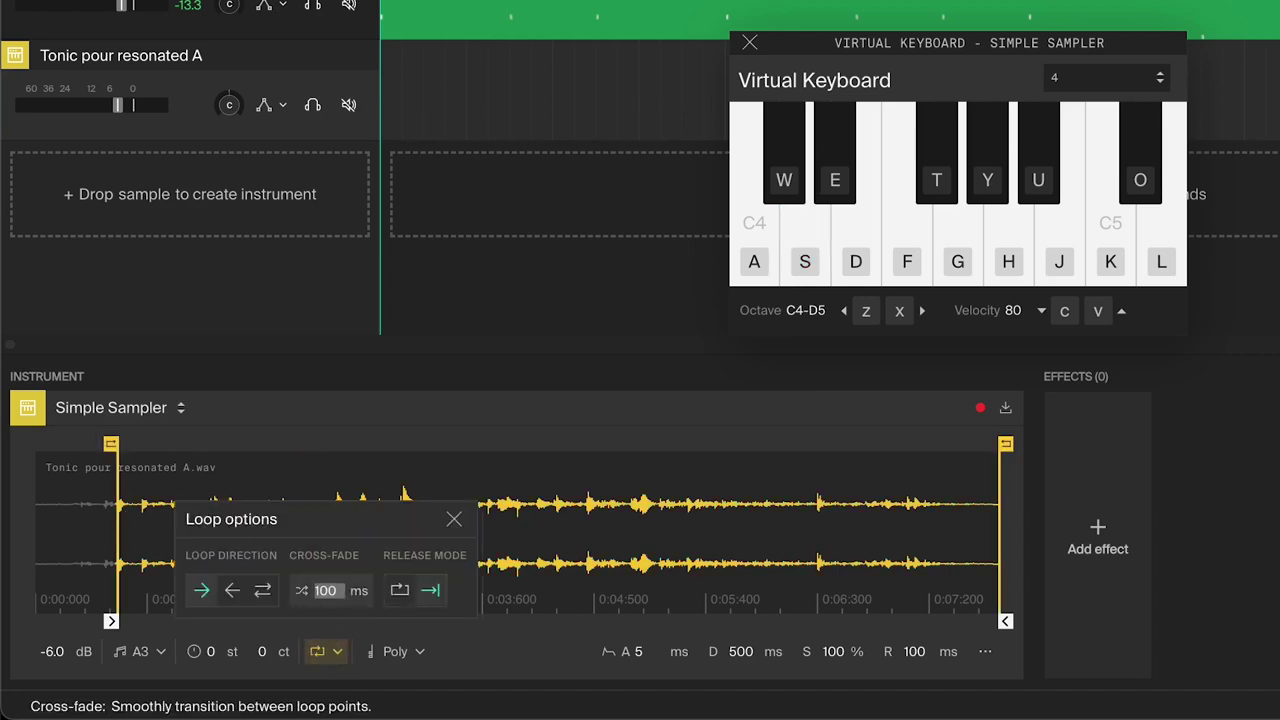
pyautogui.click(399, 590)
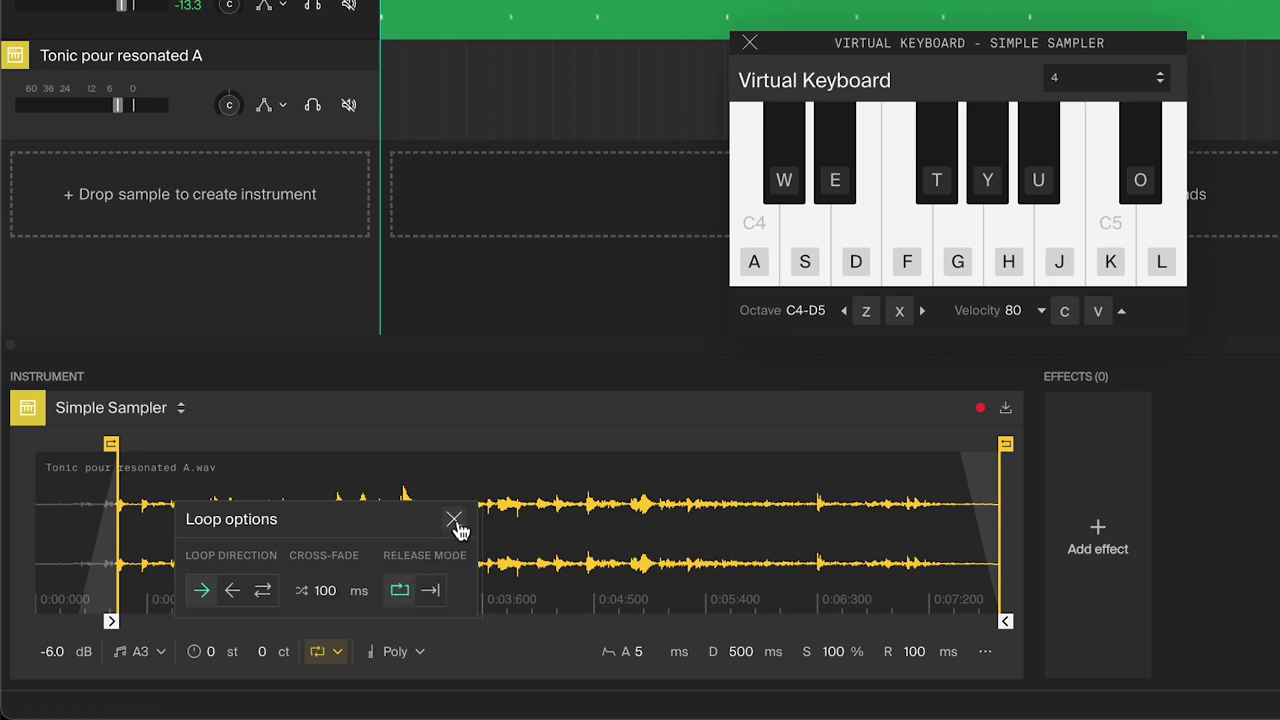
pyautogui.click(455, 521)
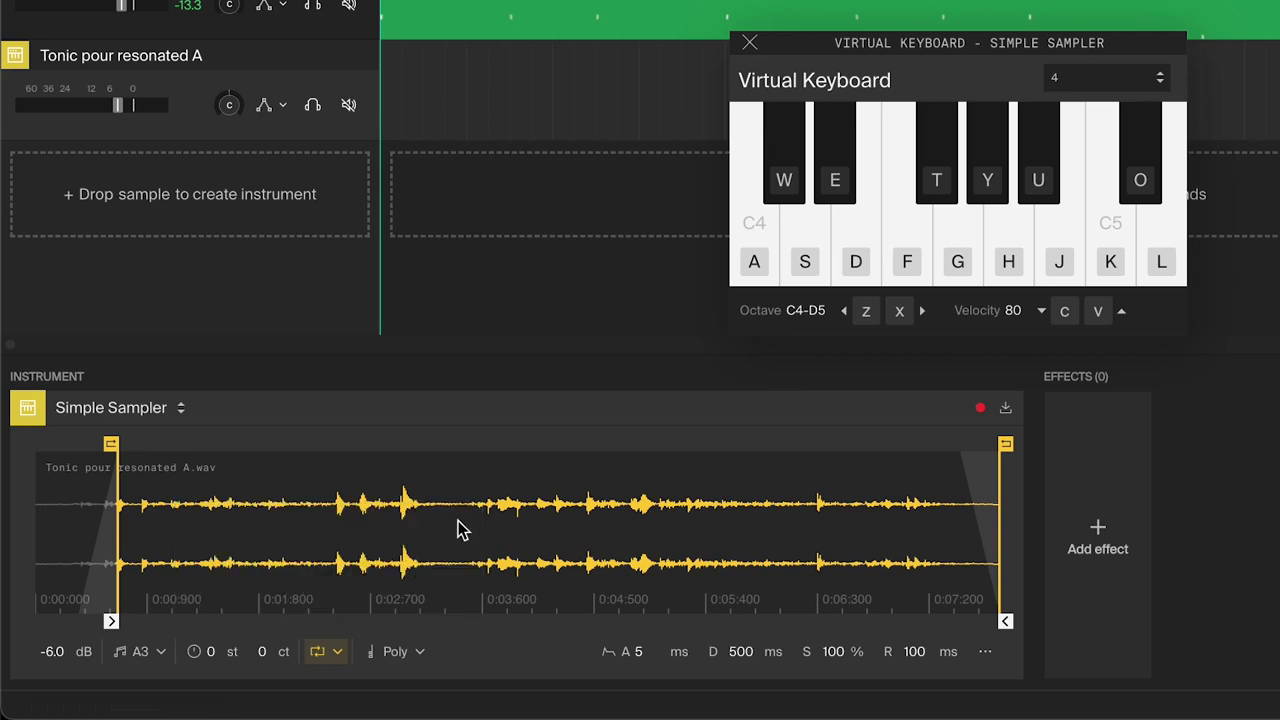
pyautogui.moveTo(117, 447); pyautogui.dragTo(178, 447)
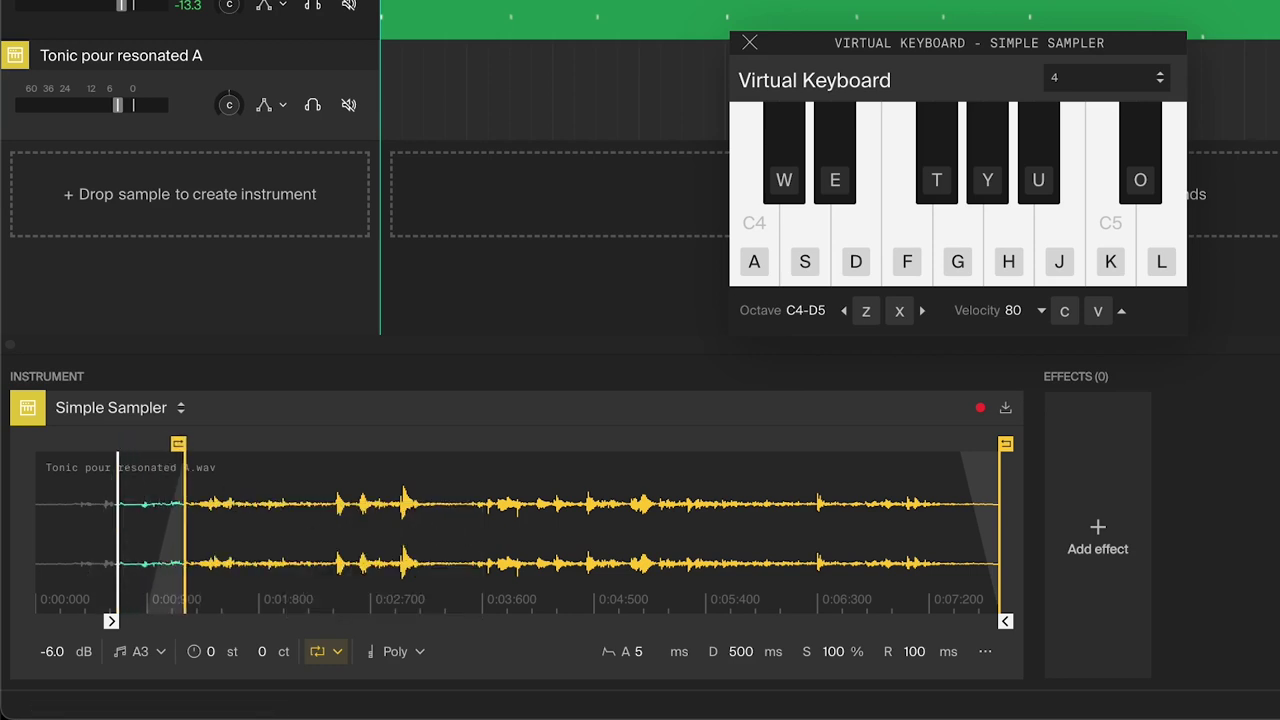
pyautogui.press('d')
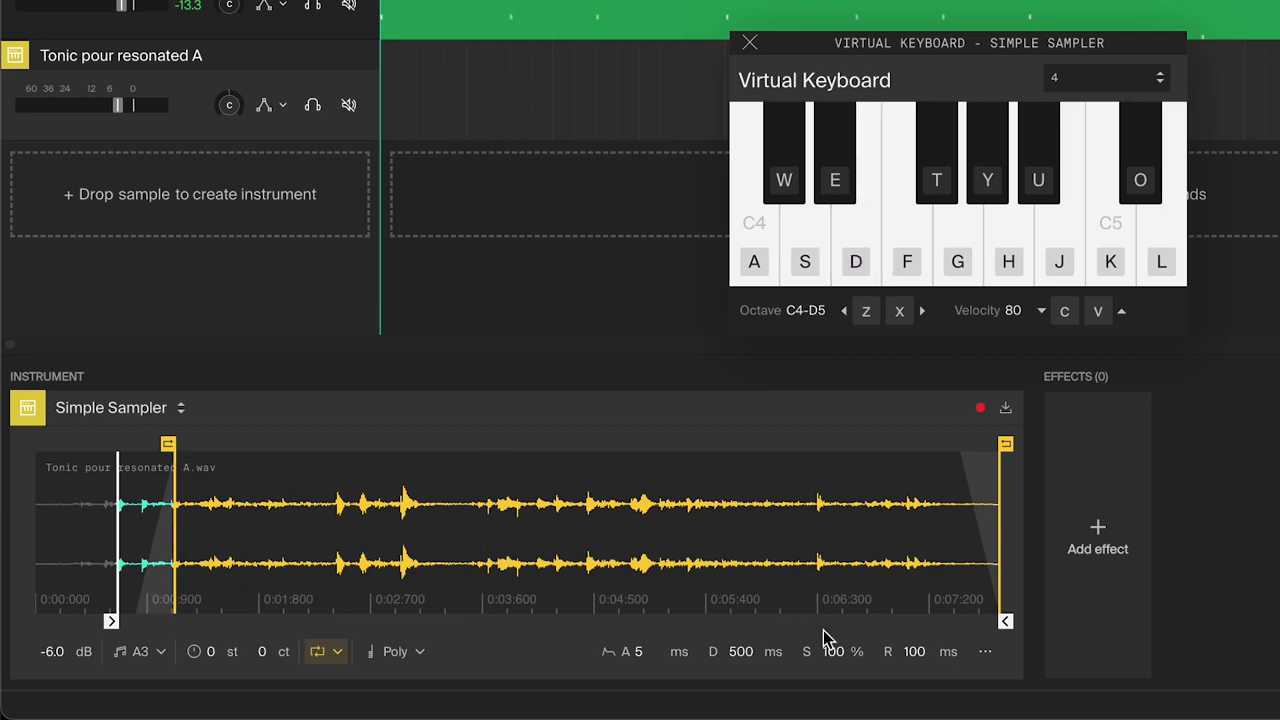
# Step: Audition D-G-K, D-G-L and D-G-J chords with the 1500 ms release
pyautogui.hotkey('d', 'g', 'k')
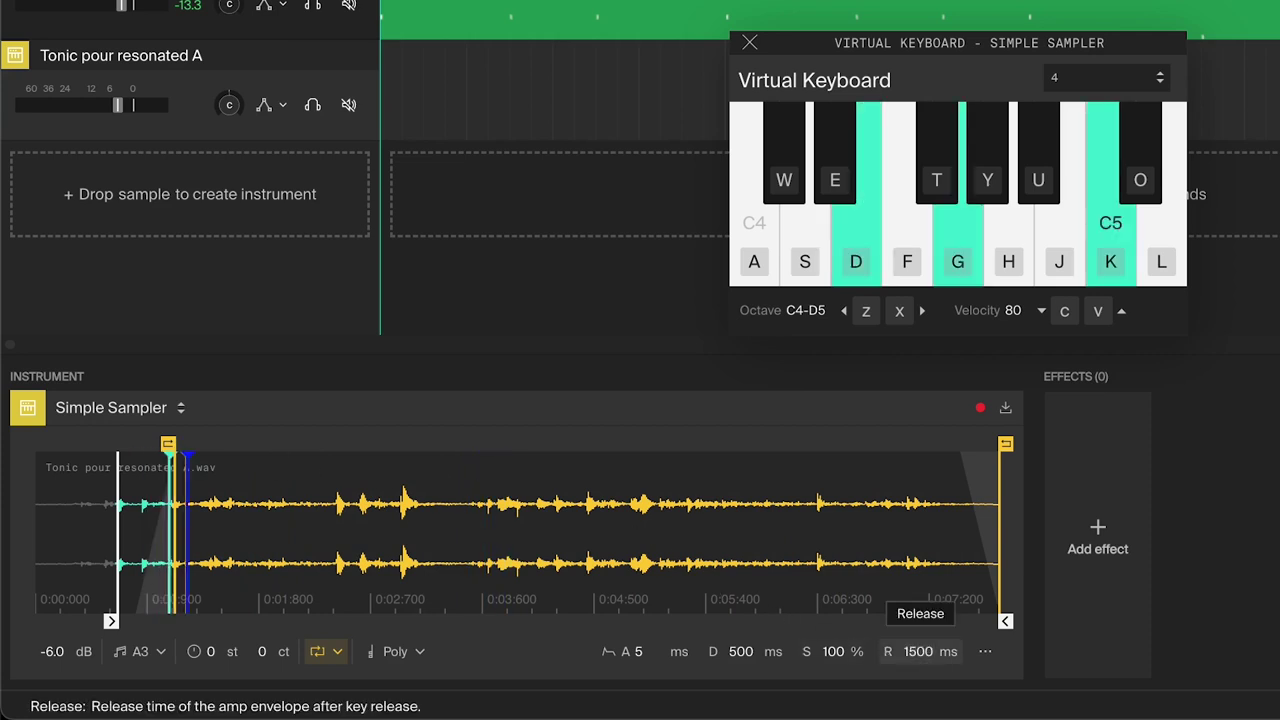
pyautogui.hotkey('d', 'g', 'l')
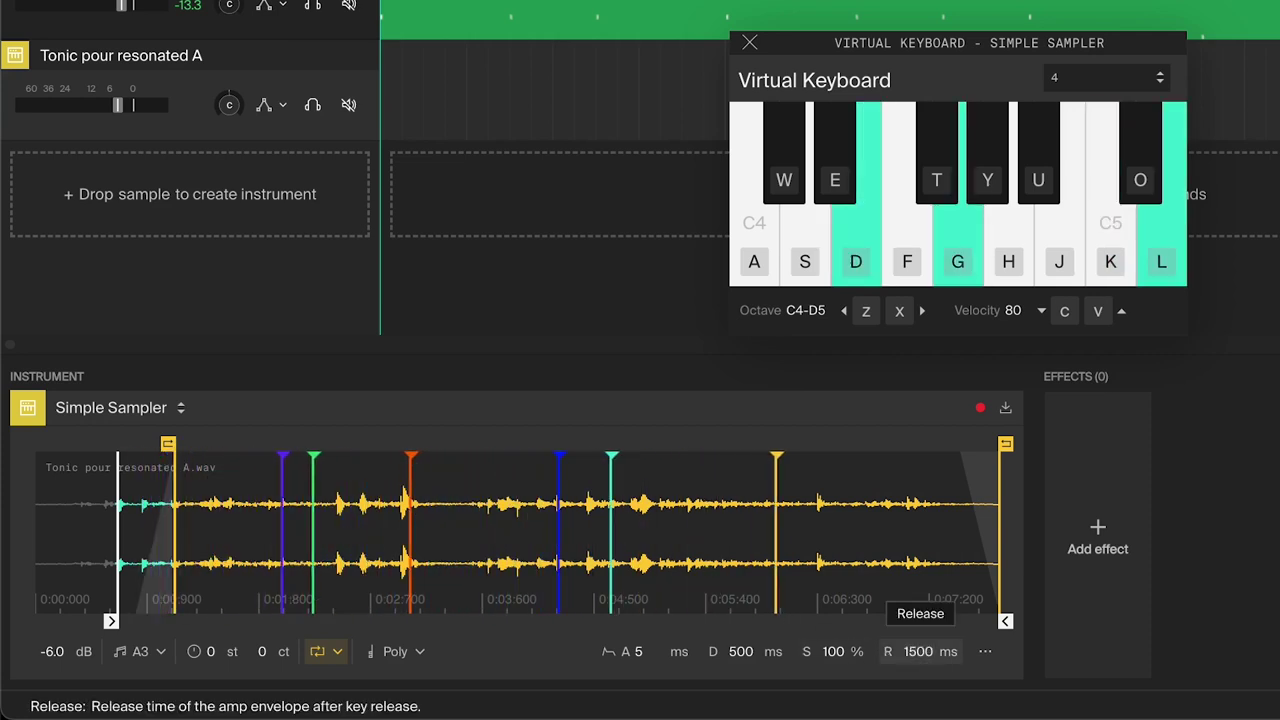
pyautogui.hotkey('d', 'g', 'k')
pyautogui.press('j')
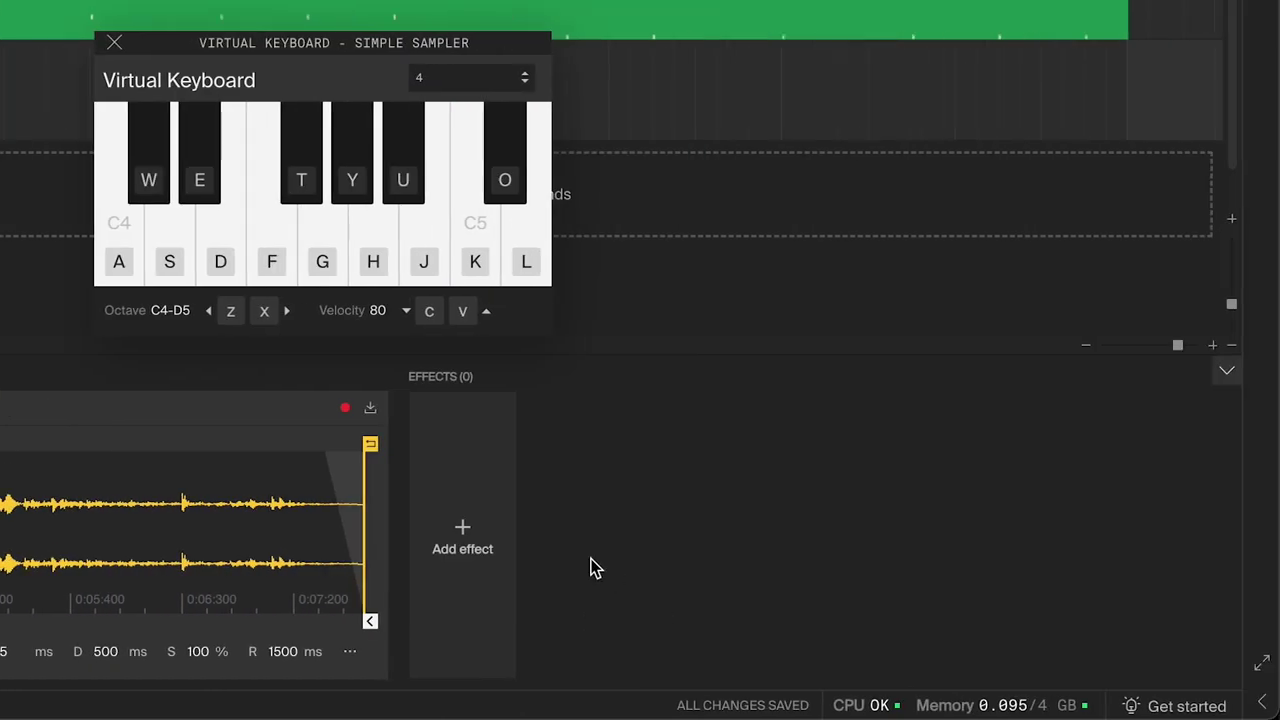
# Step: Add a Wubfilter with the Cassette preset and play D-G-J chords through it
pyautogui.click(1100, 536)
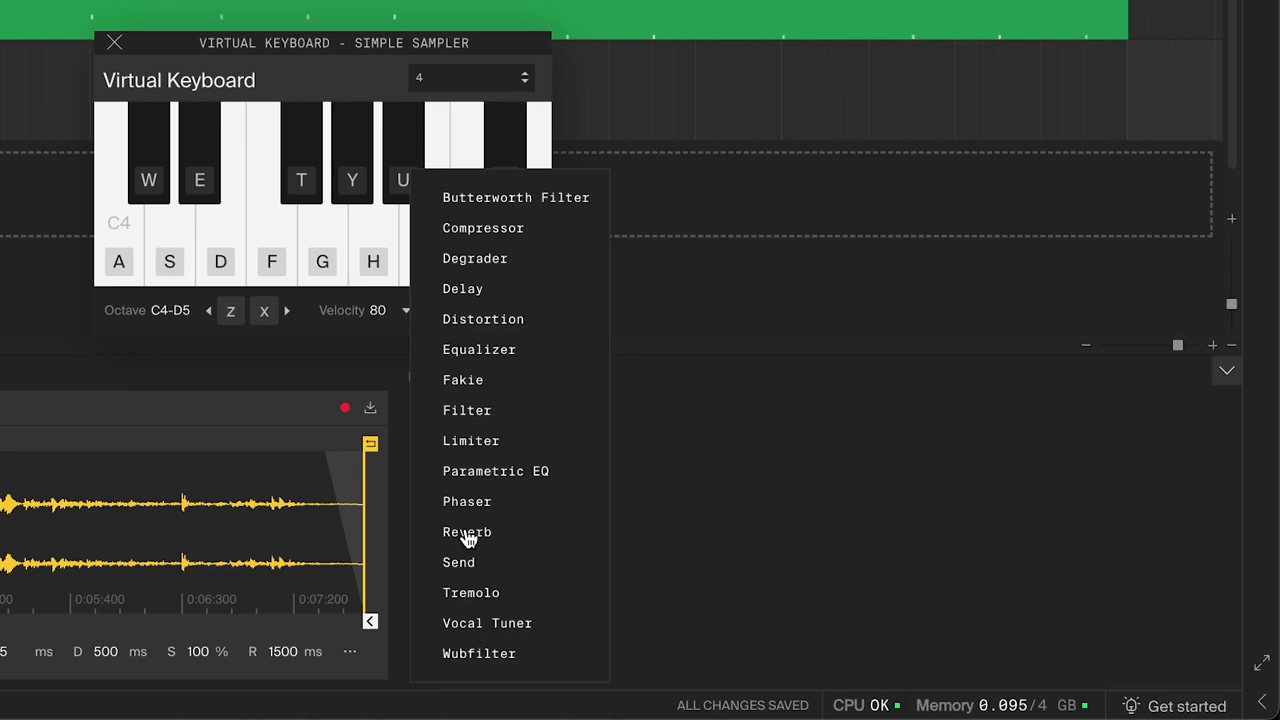
pyautogui.click(479, 653)
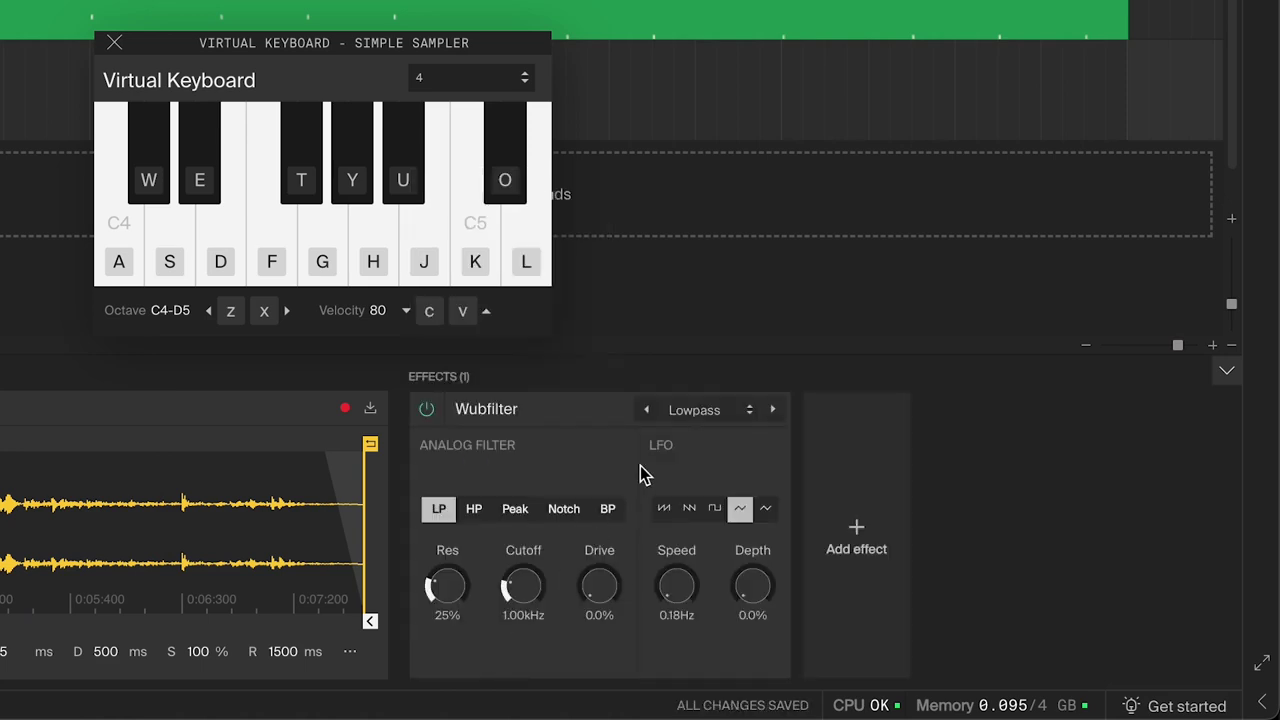
pyautogui.click(703, 412)
pyautogui.click(690, 259)
pyautogui.press('d')
pyautogui.press('g')
pyautogui.press('j')
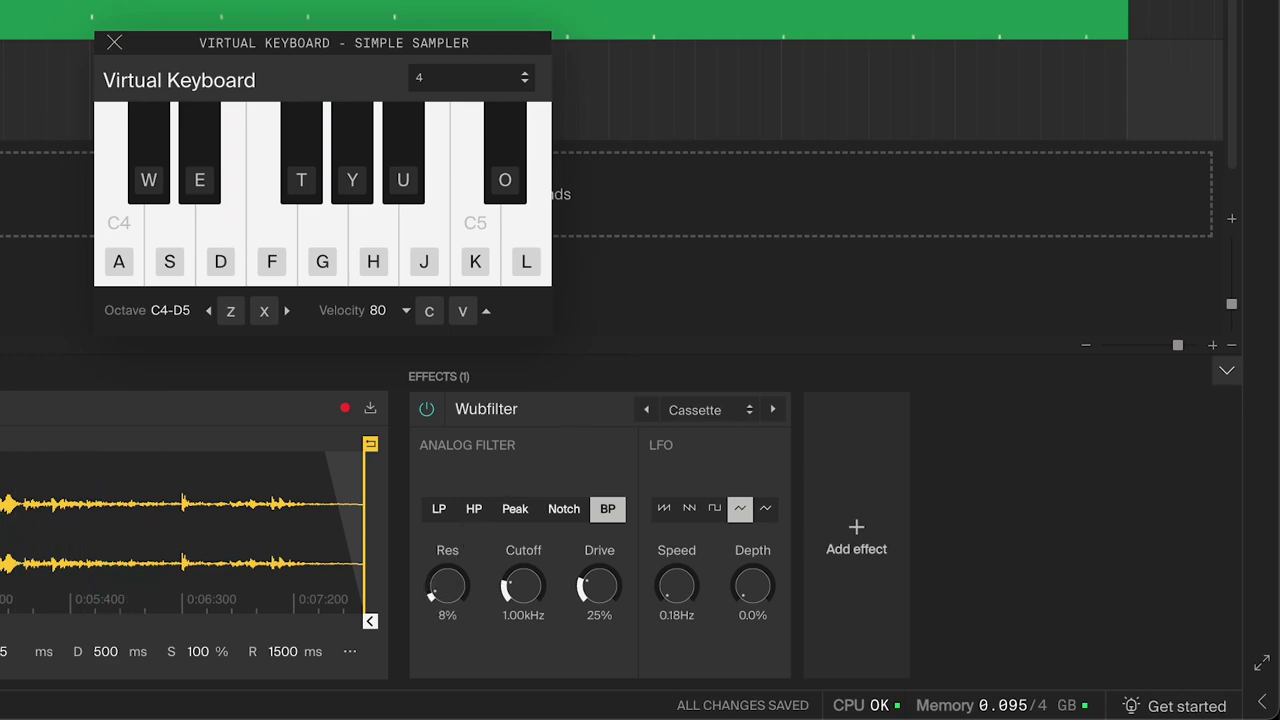
pyautogui.press('d')
pyautogui.press('g')
pyautogui.press('j')
# Step: Audition D-G-L and D-G-K chords, then add a Delay after the Wubfilter
pyautogui.press('d')
pyautogui.press('l')
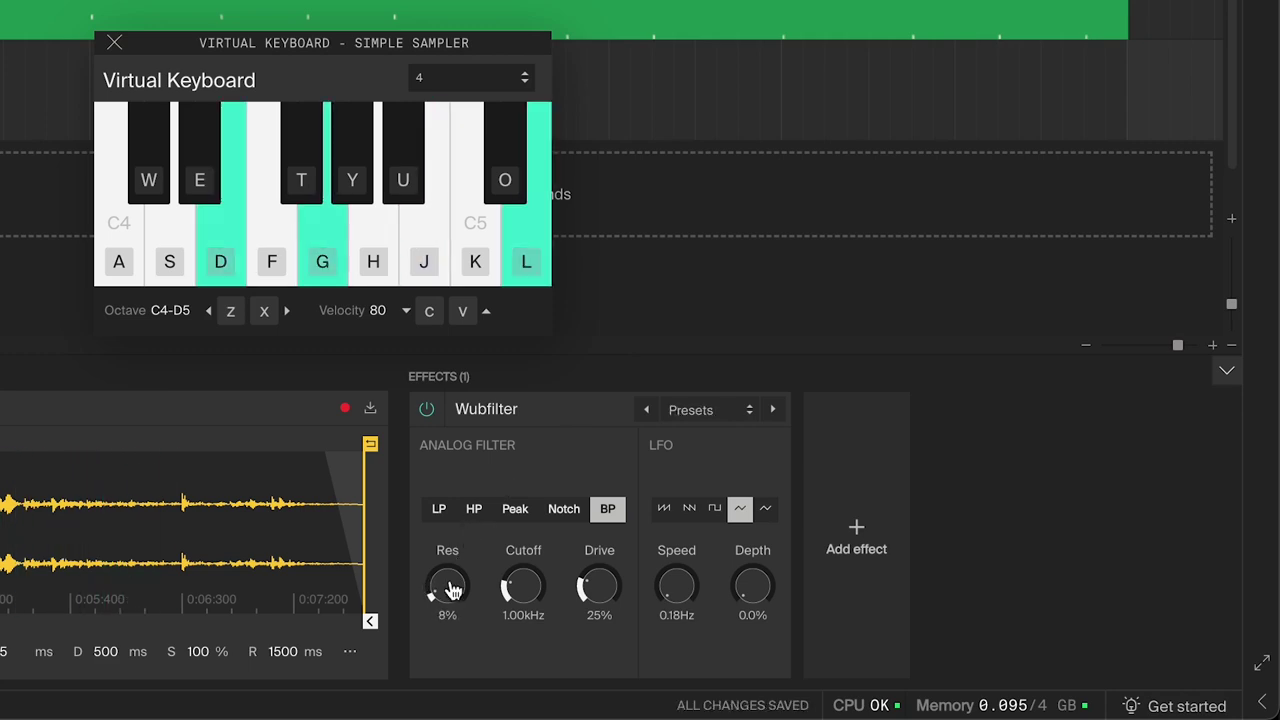
pyautogui.press('k')
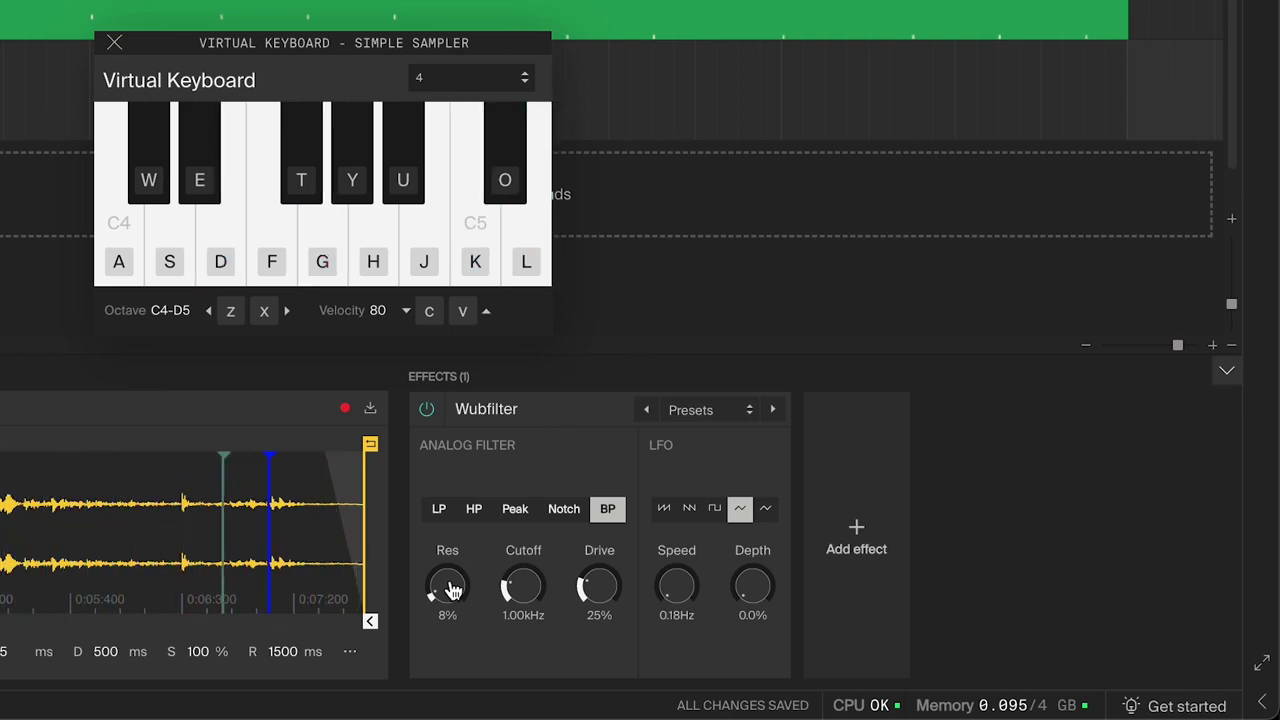
pyautogui.click(870, 553)
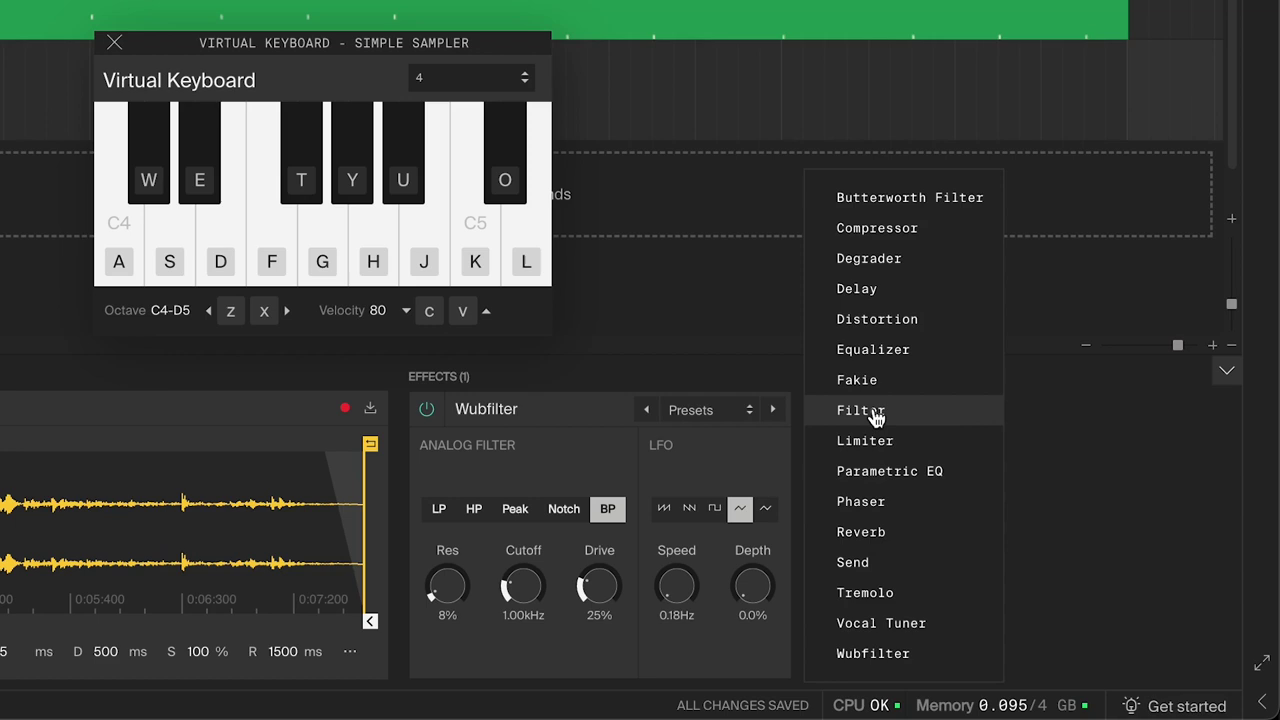
pyautogui.click(874, 289)
# Step: Load the Stereoizer Delay preset and play D-G-J chords to hear it
pyautogui.click(975, 410)
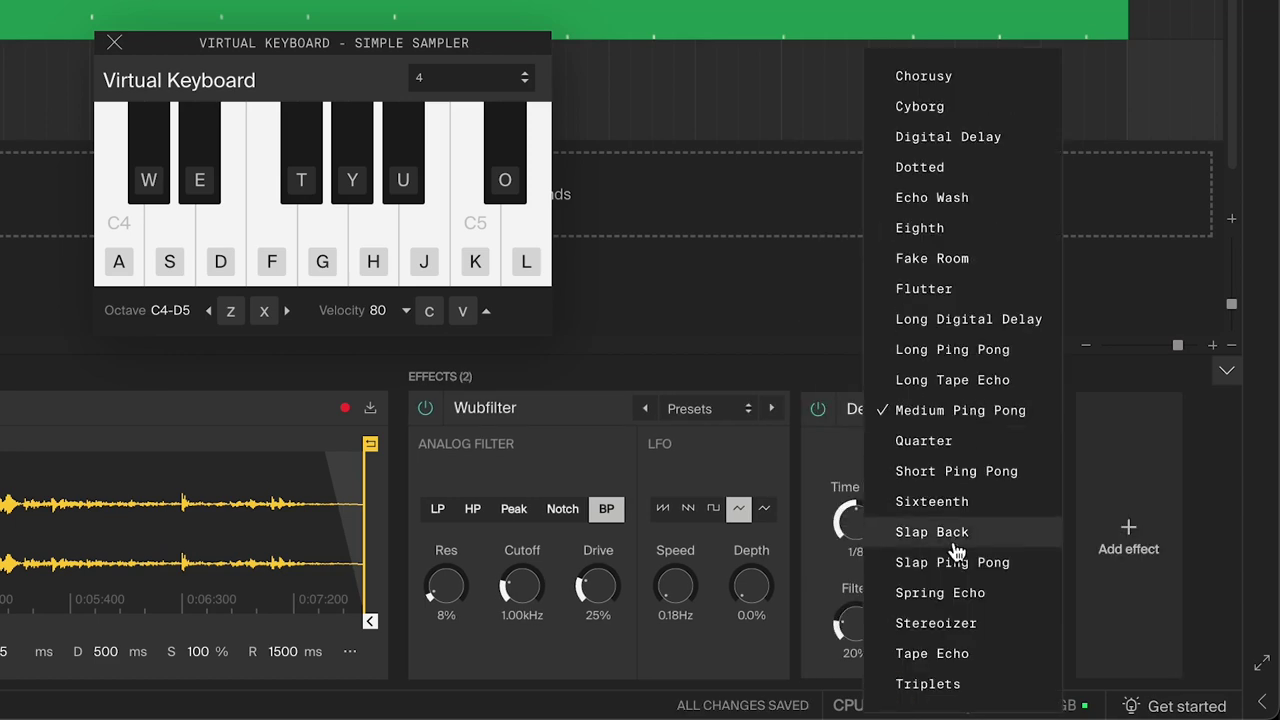
pyautogui.click(938, 625)
pyautogui.press('d')
pyautogui.press('g')
pyautogui.press('j')
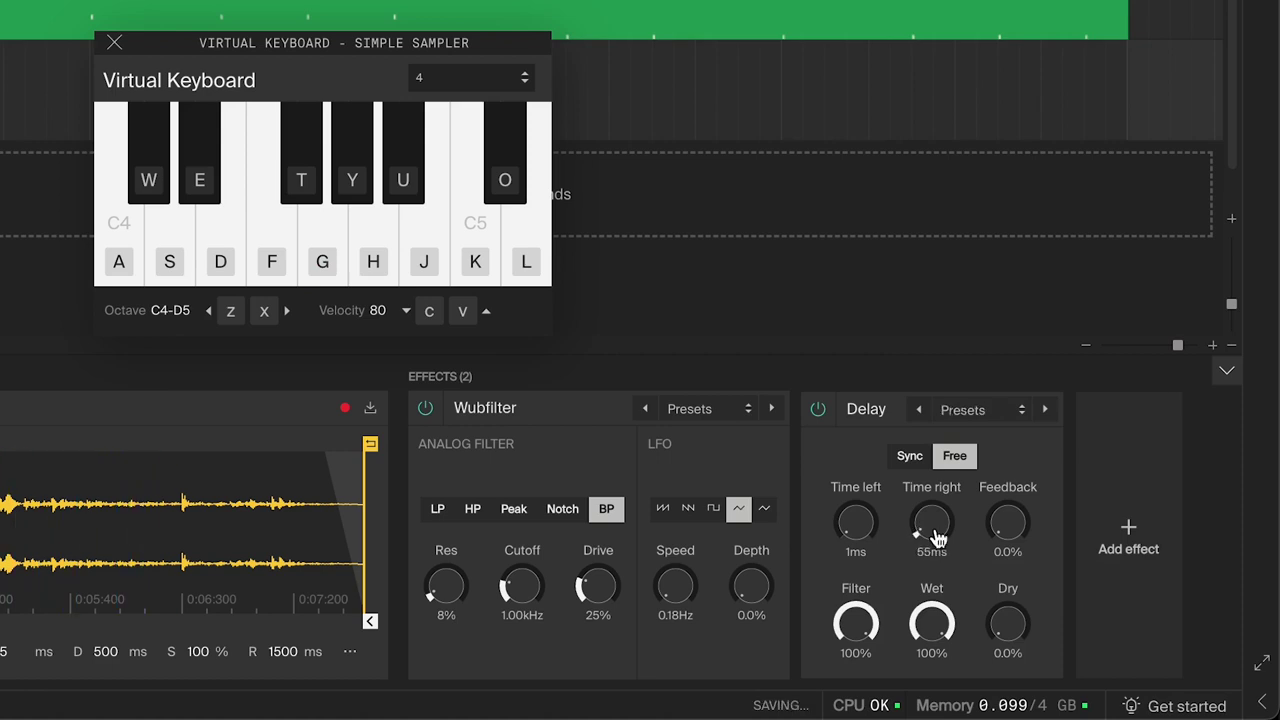
pyautogui.press('d')
pyautogui.press('g')
pyautogui.press('j')
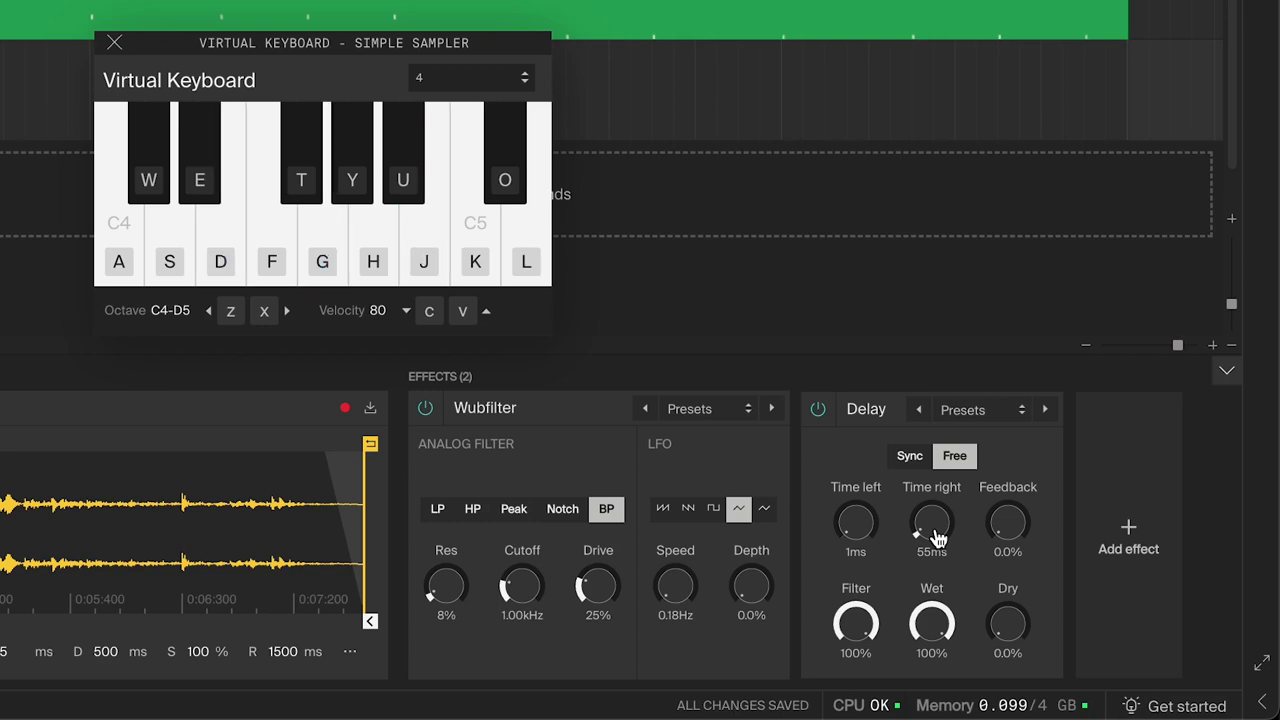
# Step: Add a Reverb after the Delay and test it with a D-G-J chord
pyautogui.click(1130, 557)
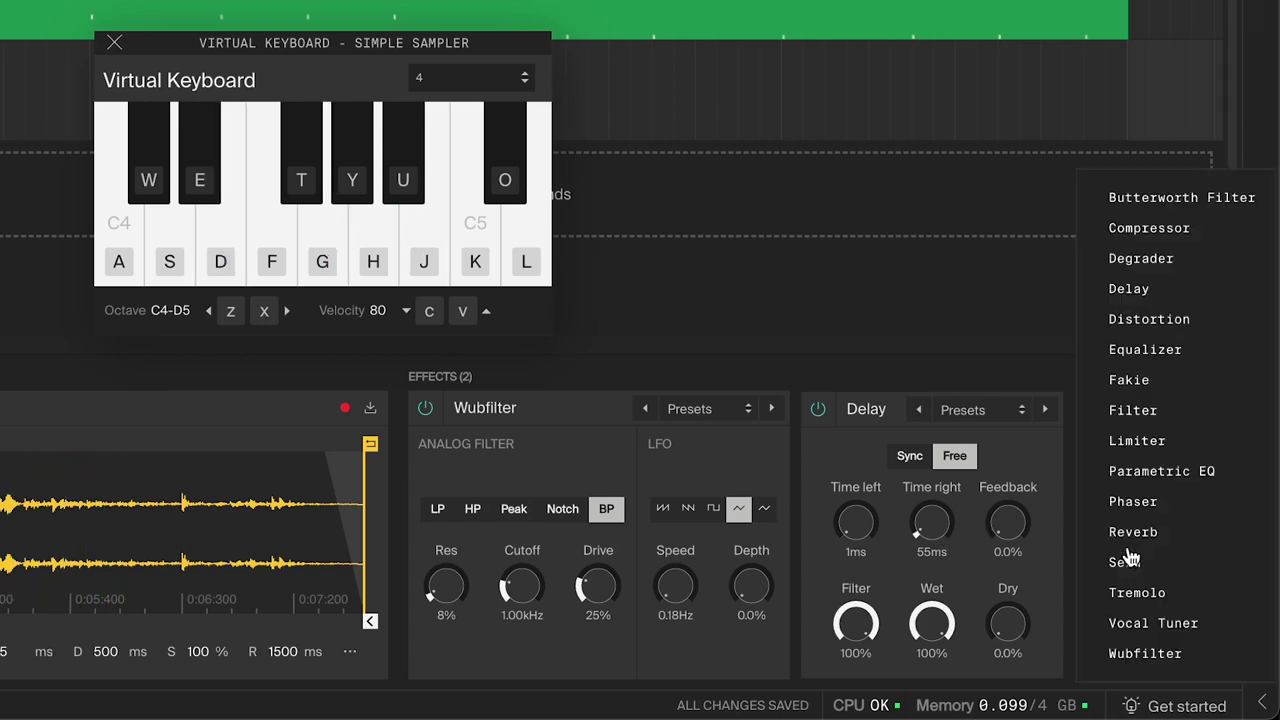
pyautogui.click(1138, 611)
pyautogui.press('d')
pyautogui.press('g')
pyautogui.press('j')
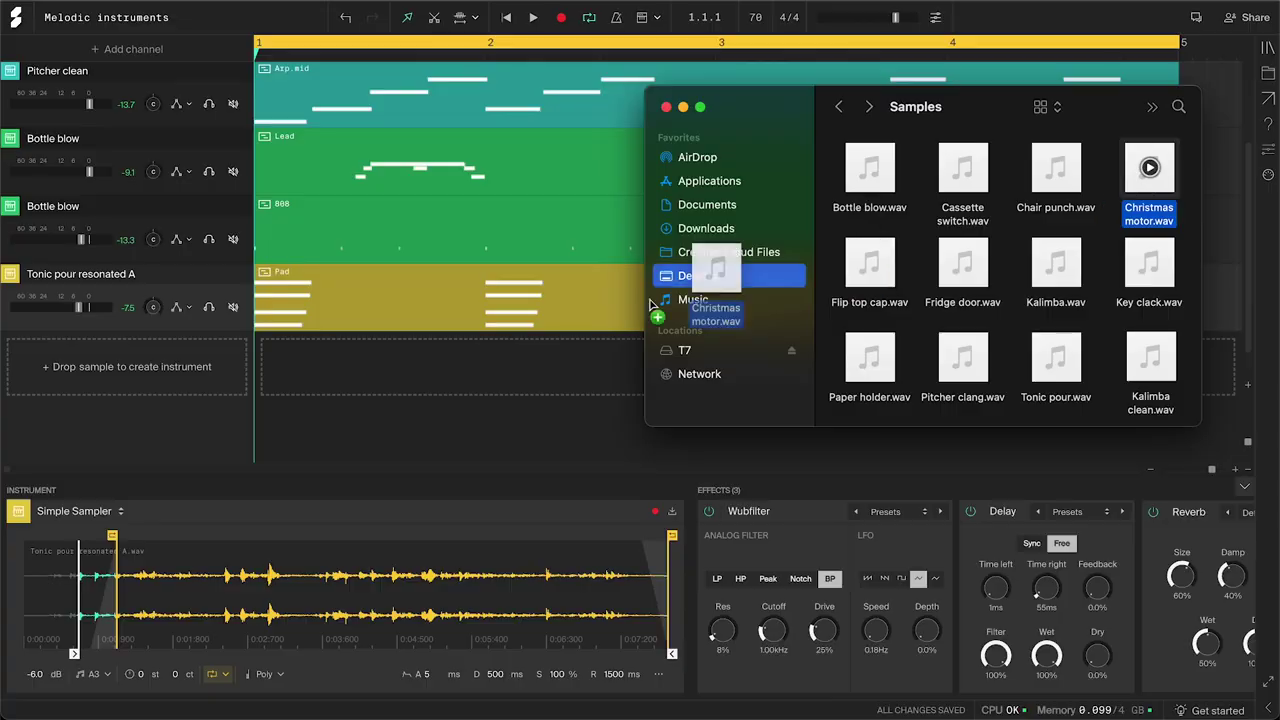
# Step: Create a Christmas motor.wav sampler with its root note set to octave 0
pyautogui.moveTo(686, 286); pyautogui.dragTo(157, 386)
pyautogui.click(150, 655)
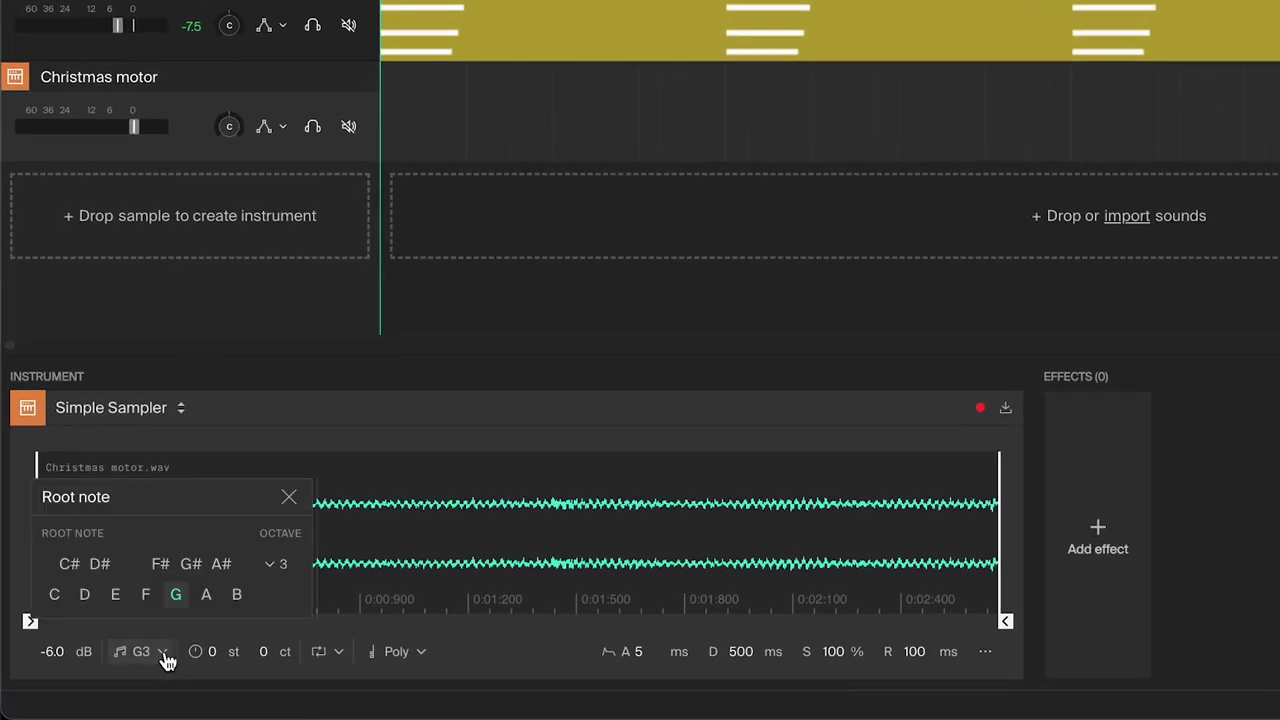
pyautogui.click(277, 566)
pyautogui.click(288, 412)
pyautogui.hotkey('d', 'g', 'j')
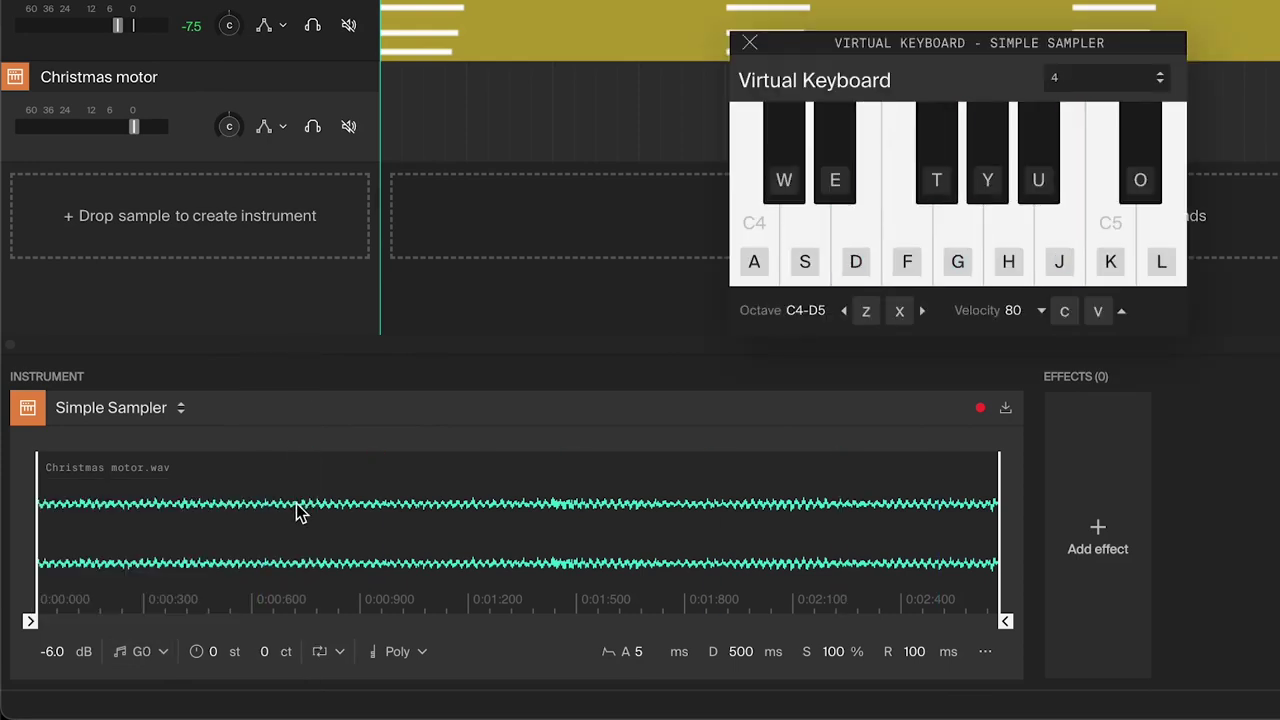
# Step: Loop the motor sample with a longer cross-fade and a slightly later loop start
pyautogui.click(319, 651)
pyautogui.click(340, 651)
pyautogui.moveTo(320, 597); pyautogui.dragTo(363, 543)
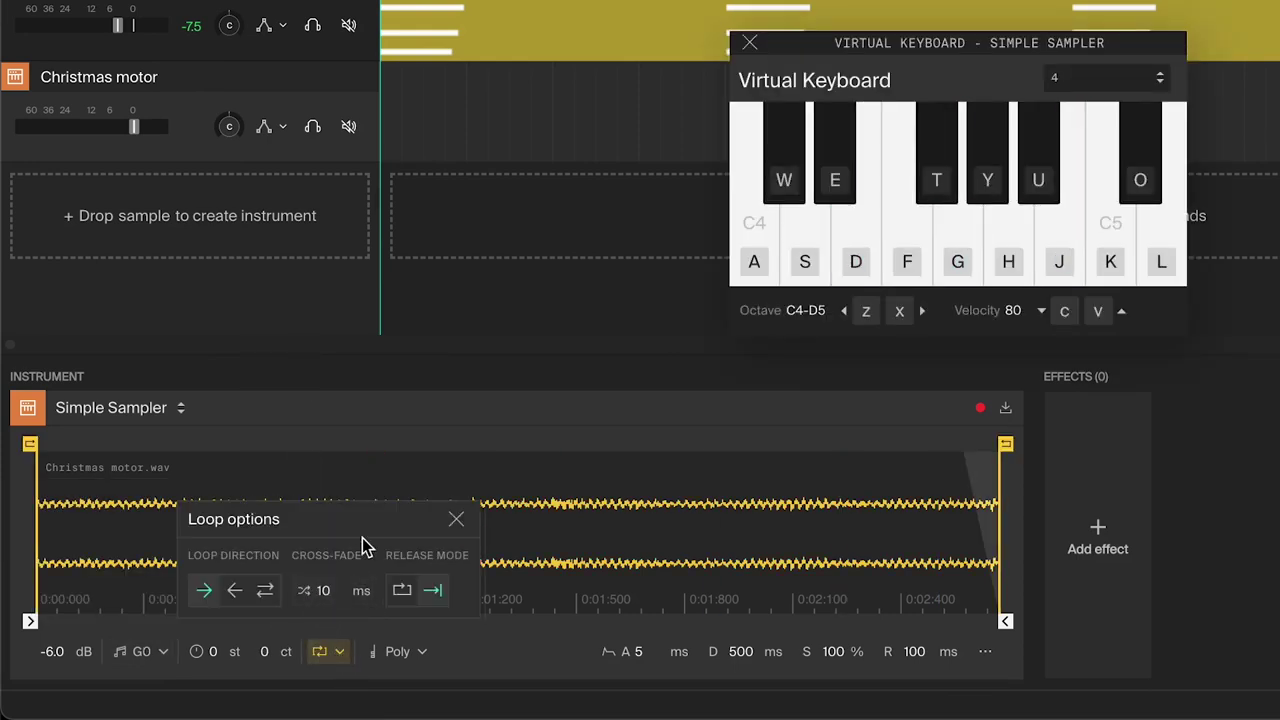
pyautogui.moveTo(30, 443); pyautogui.dragTo(76, 445)
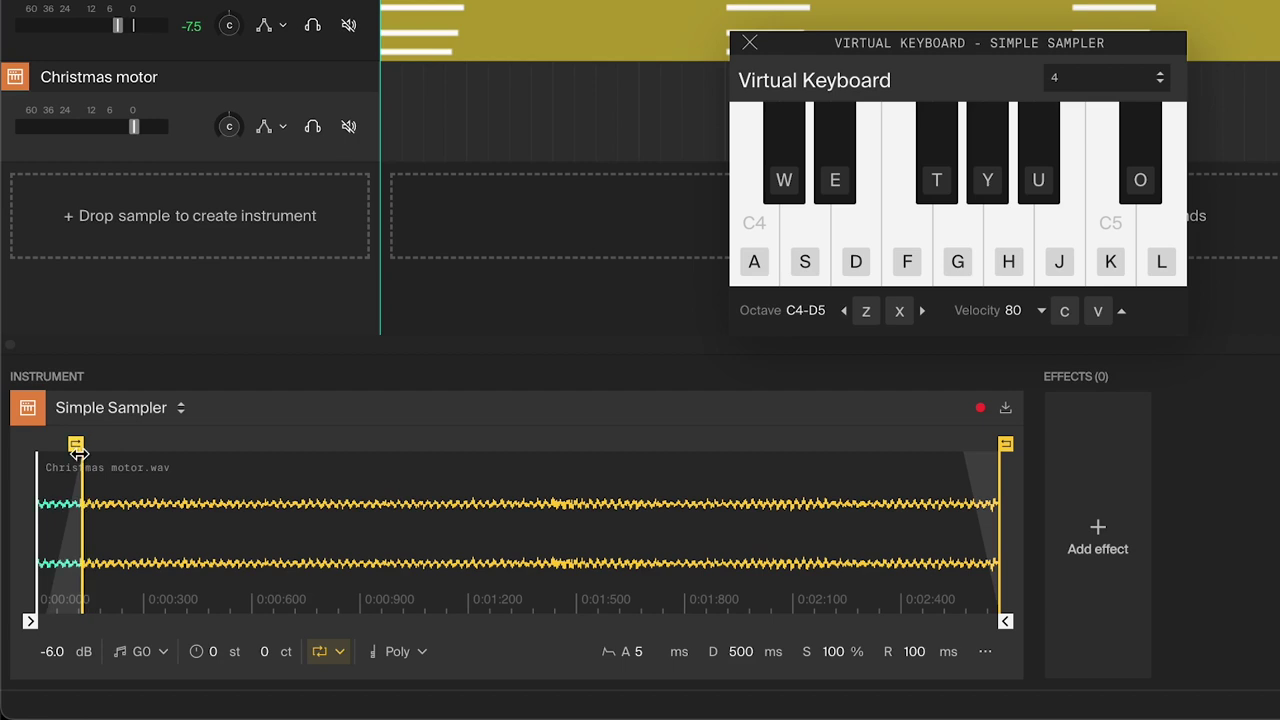
pyautogui.press('g')
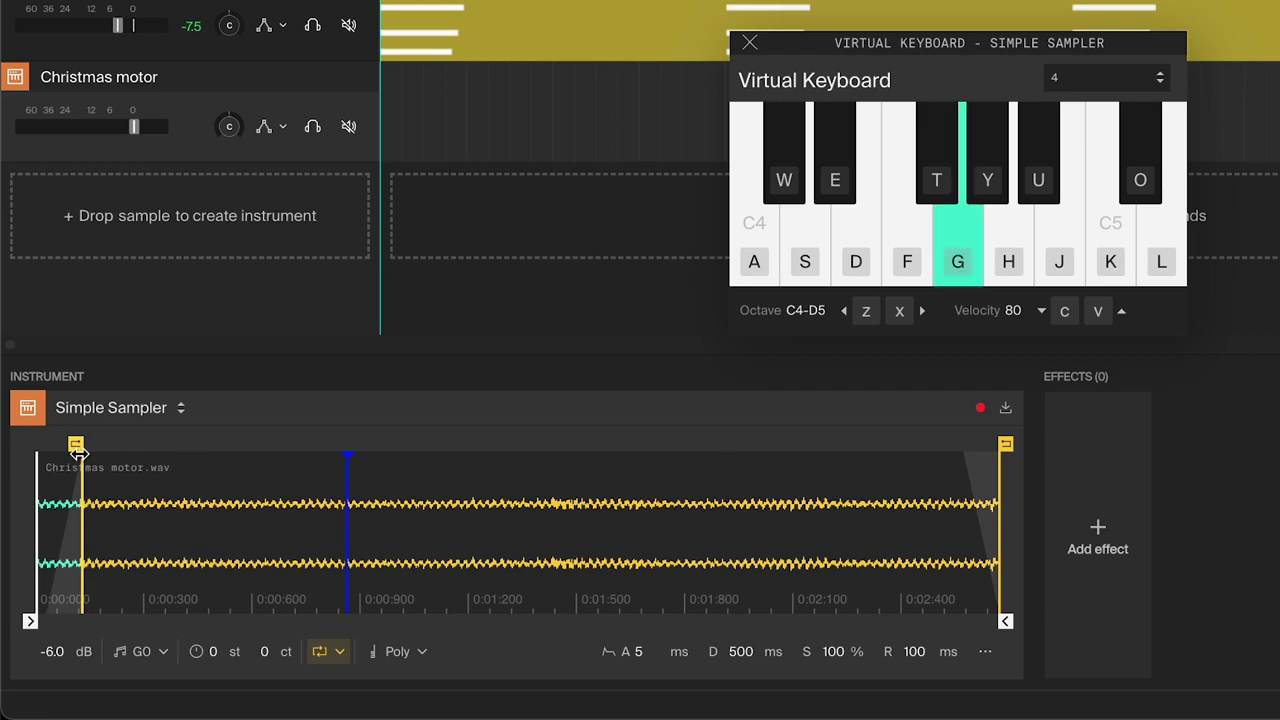
# Step: Set a 5000 ms attack and 2000 ms release, then play the slow swell
pyautogui.write('f')
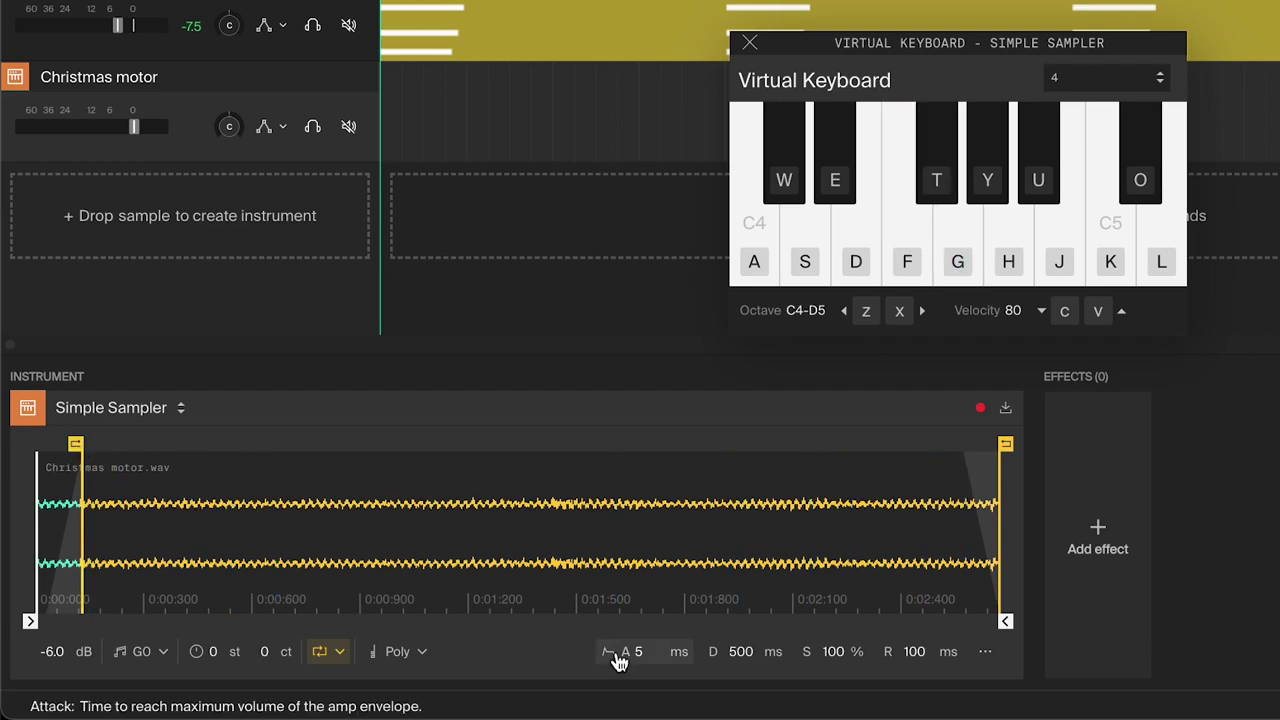
pyautogui.write('5000')
pyautogui.press('Return')
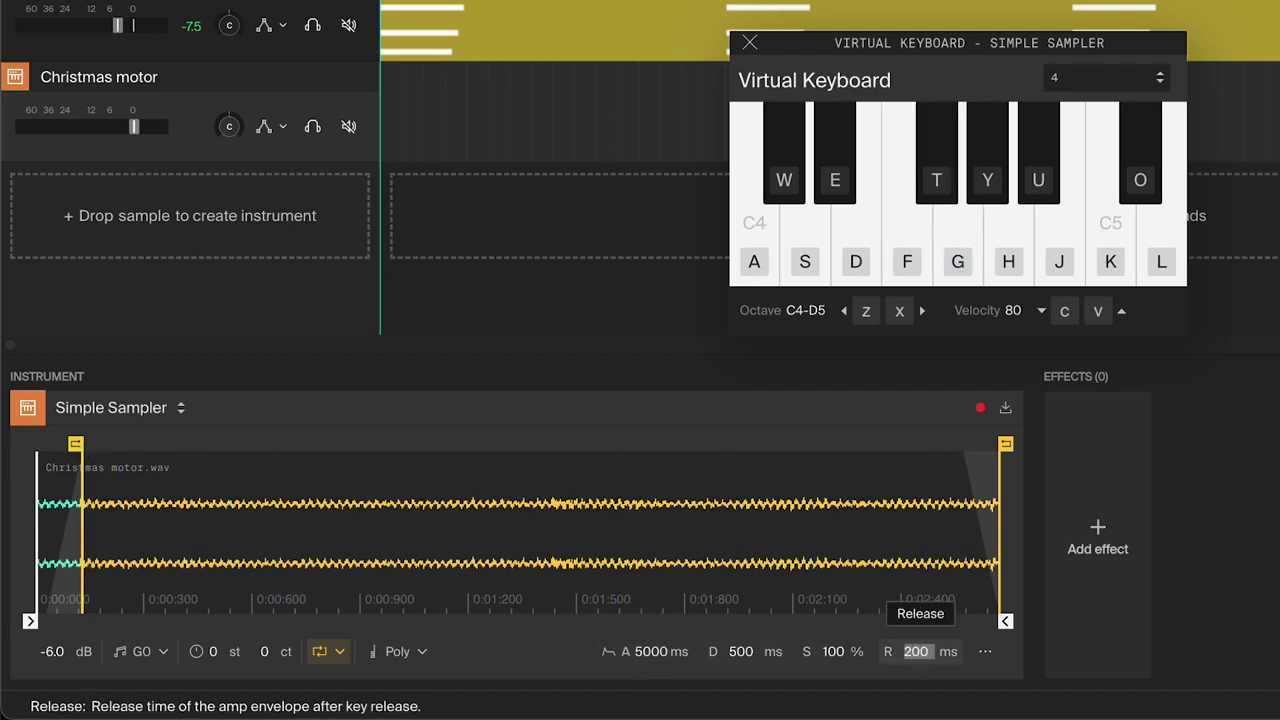
pyautogui.write('2000')
pyautogui.press('Return')
pyautogui.press('d')
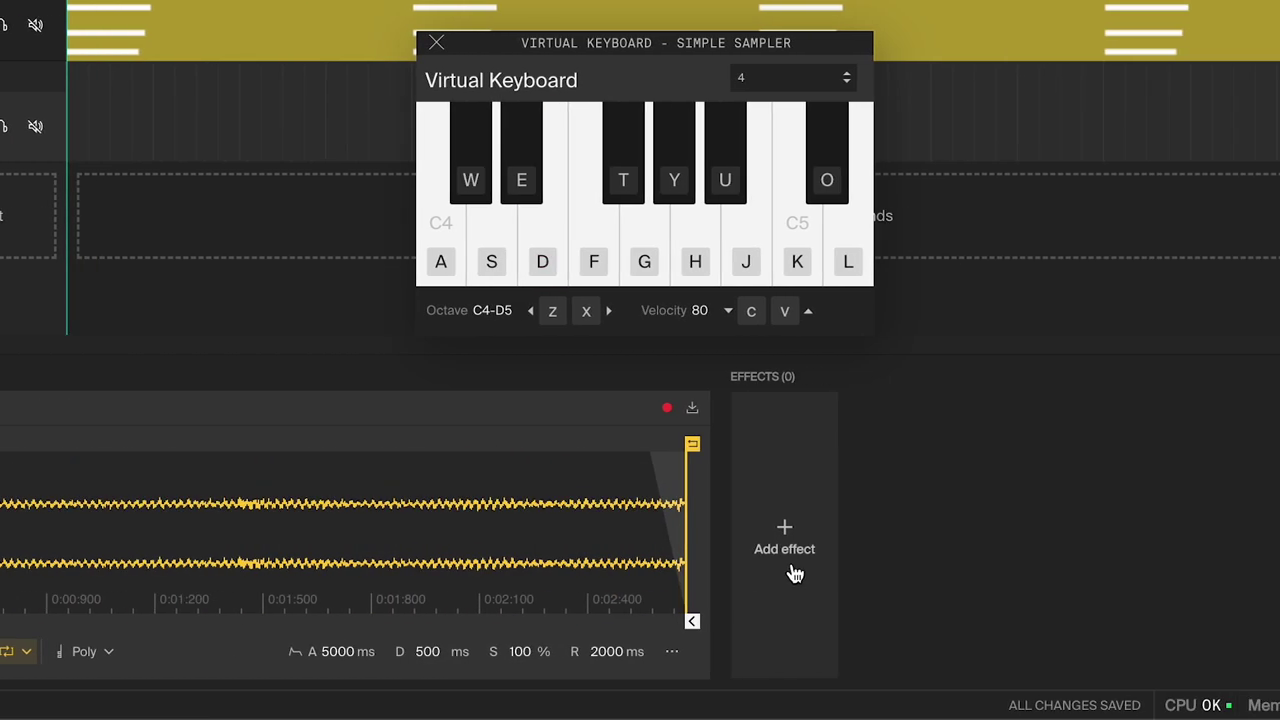
# Step: Add a Parametric EQ to Christmas motor cutting below 912 Hz and above 1837 Hz
pyautogui.click(1100, 560)
pyautogui.click(1110, 382)
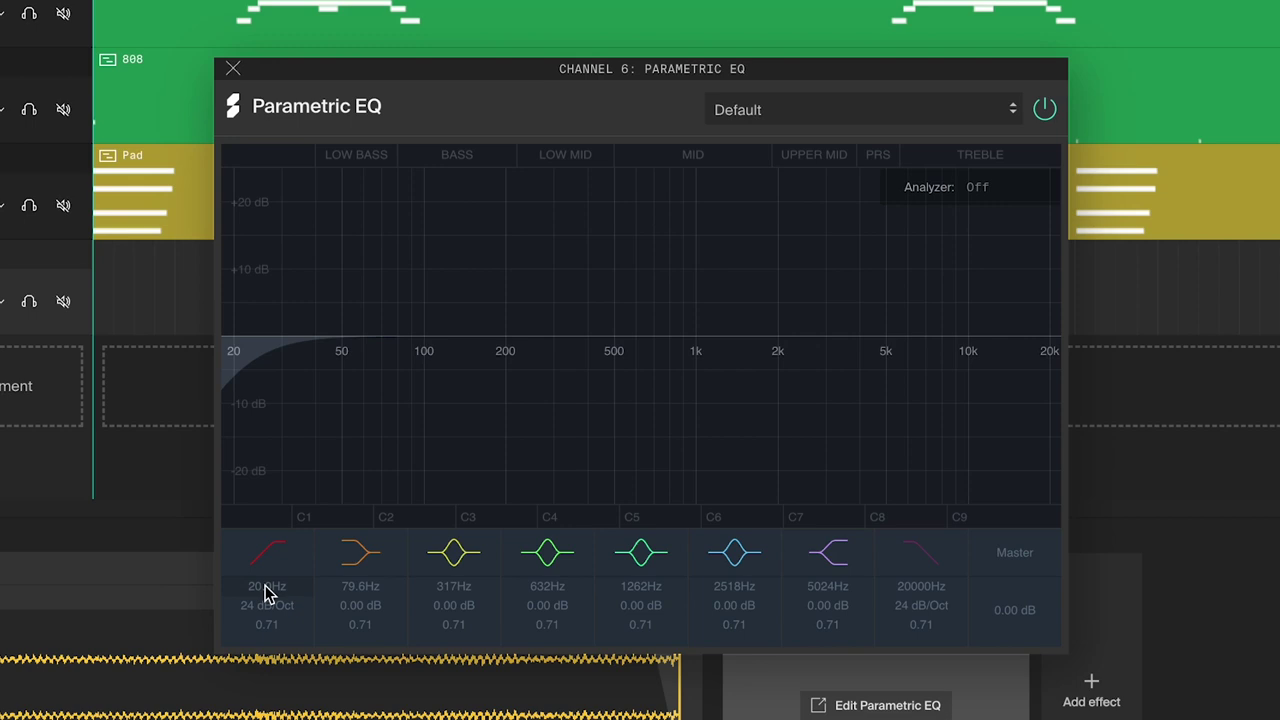
pyautogui.moveTo(268, 593)
pyautogui.mouseDown()
pyautogui.moveTo(286, 637)
pyautogui.moveTo(286, 611)
pyautogui.mouseUp()
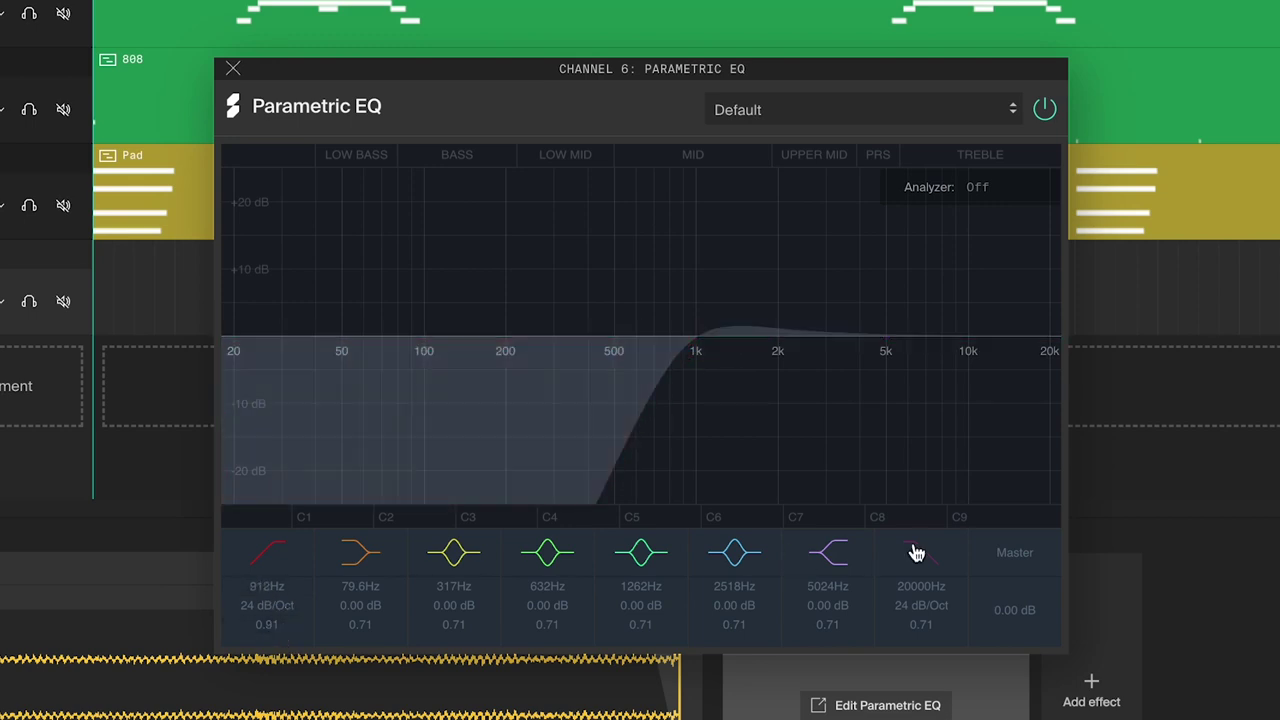
pyautogui.moveTo(1050, 338); pyautogui.dragTo(771, 355)
pyautogui.moveTo(942, 630); pyautogui.dragTo(942, 622)
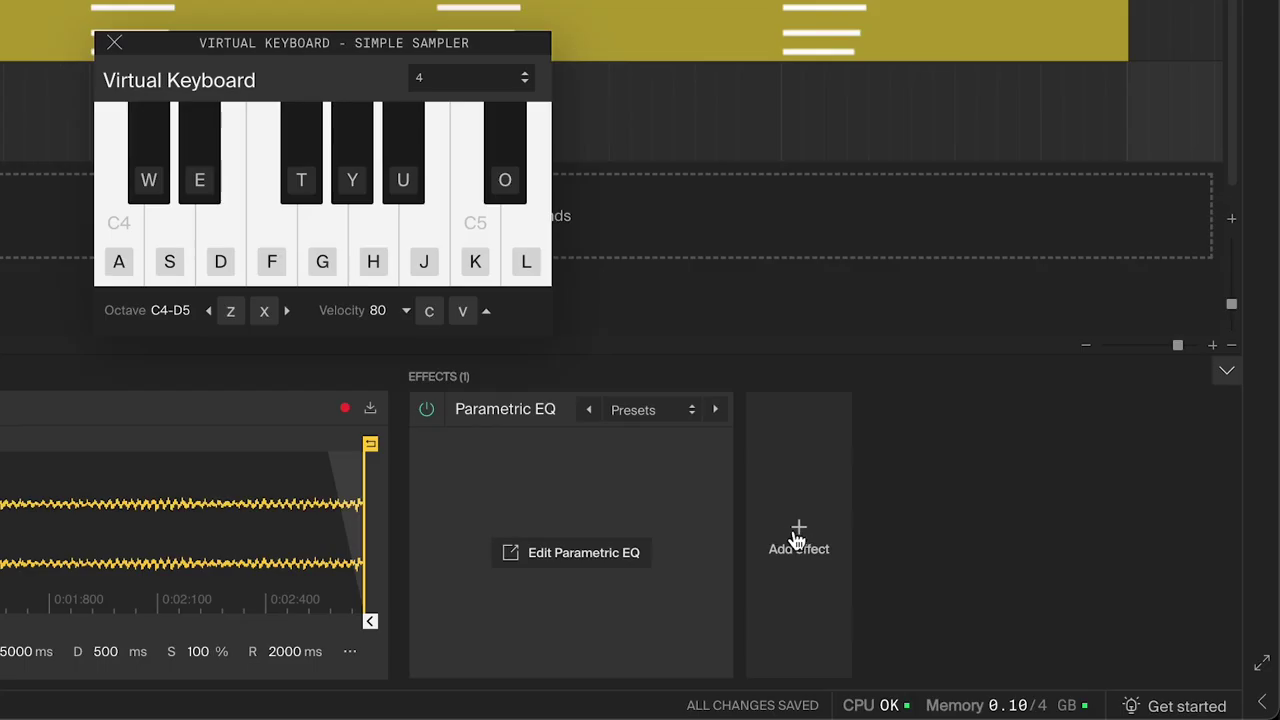
pyautogui.click(800, 537)
# Step: Add a Phaser with 85% dry level and audition several chords through it
pyautogui.click(814, 500)
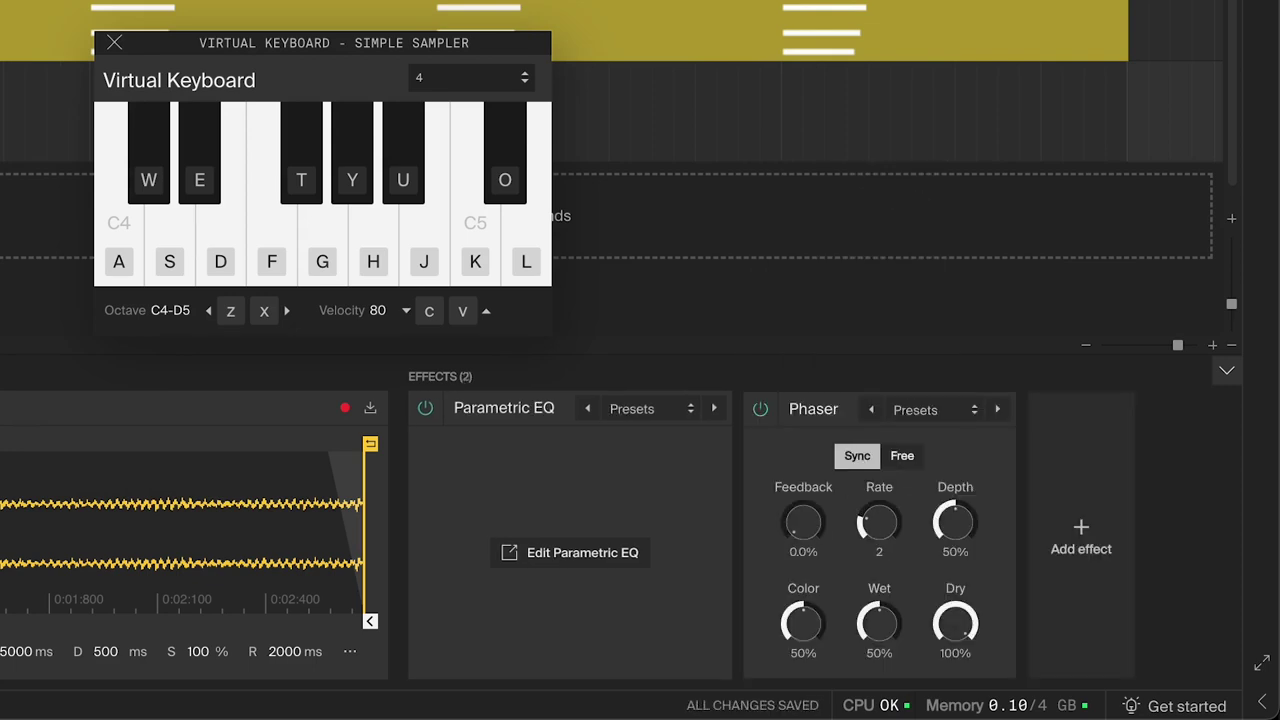
pyautogui.press('f')
pyautogui.press('h')
pyautogui.press('k')
pyautogui.moveTo(963, 640); pyautogui.dragTo(963, 636)
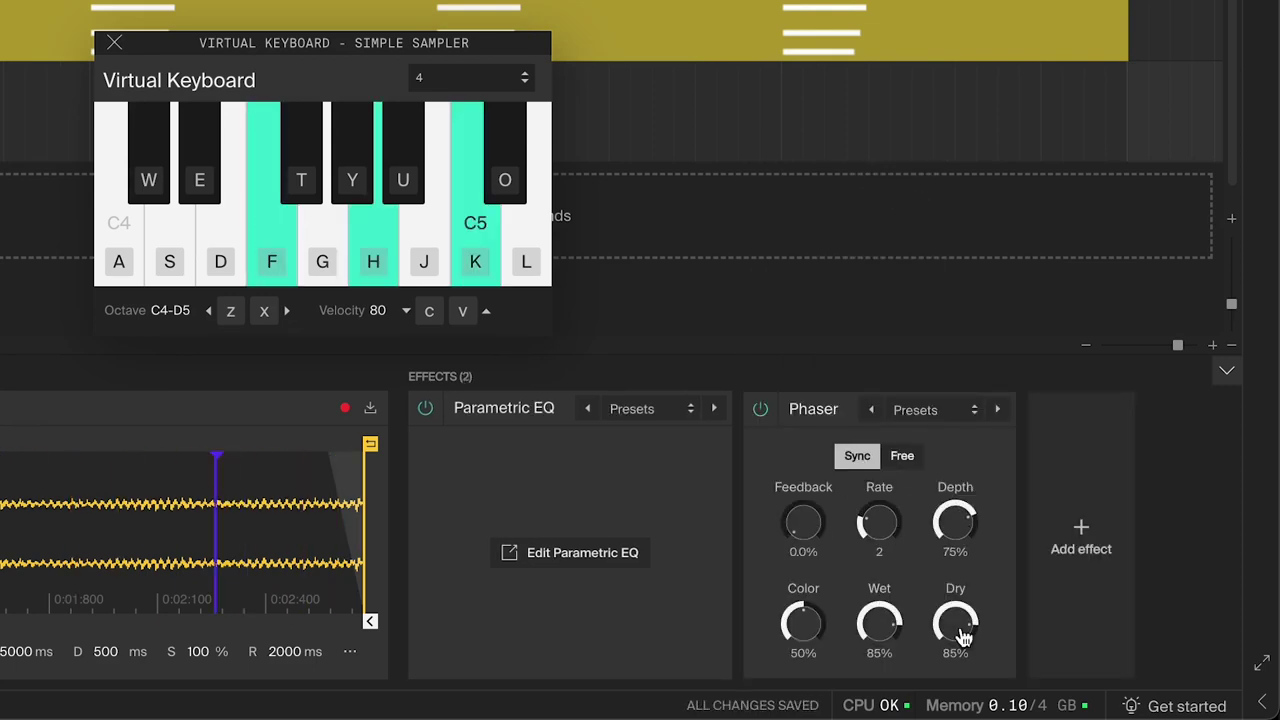
pyautogui.press('d')
pyautogui.press('h')
pyautogui.press('l')
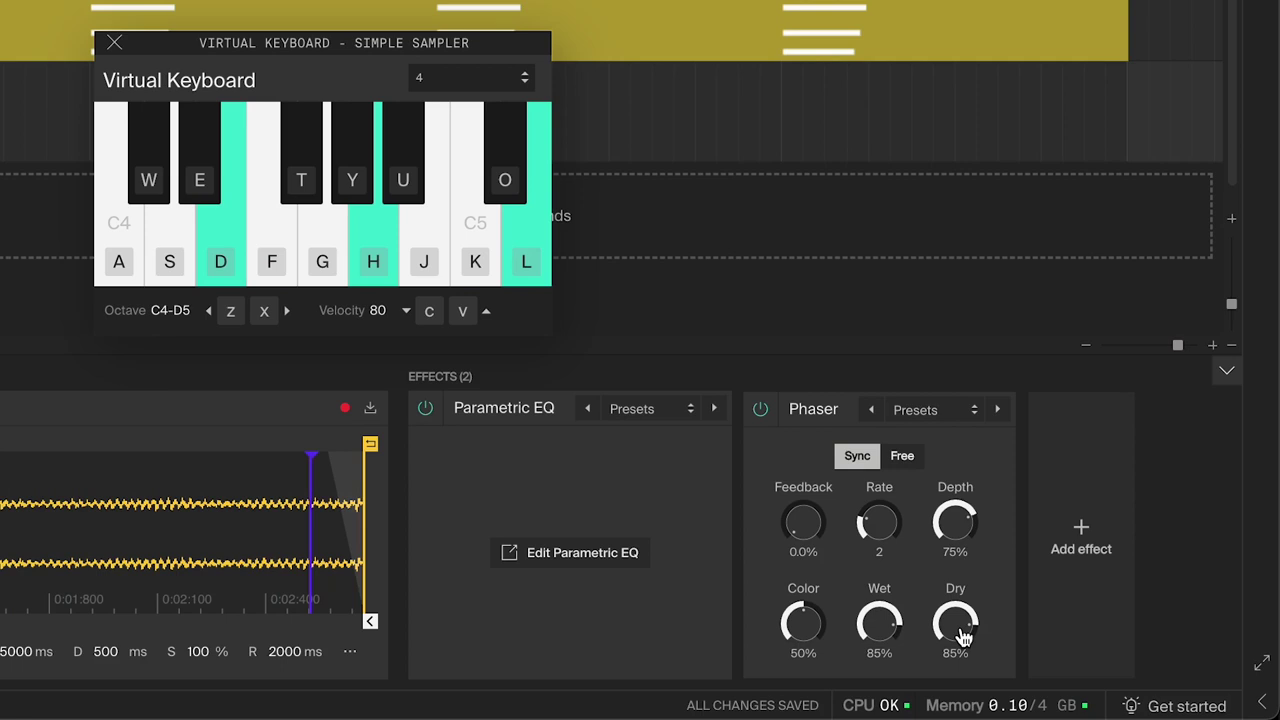
pyautogui.press('k')
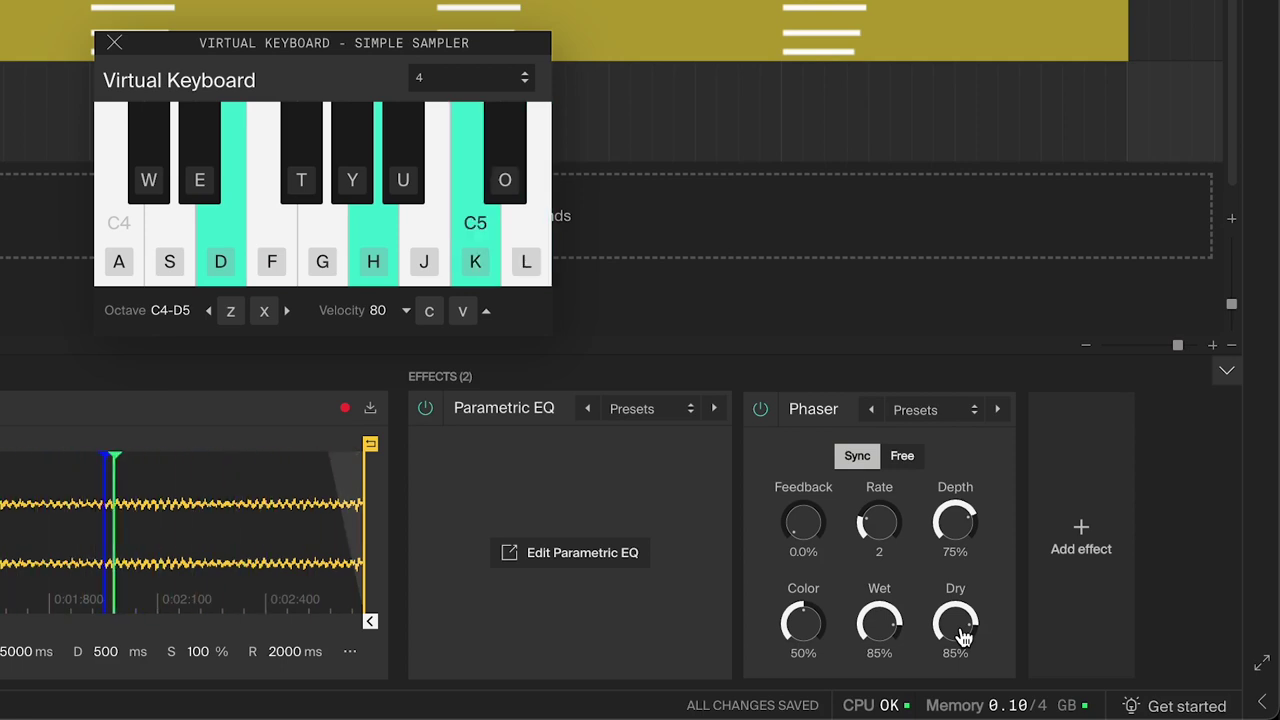
pyautogui.press('d')
pyautogui.press('g')
pyautogui.press('j')
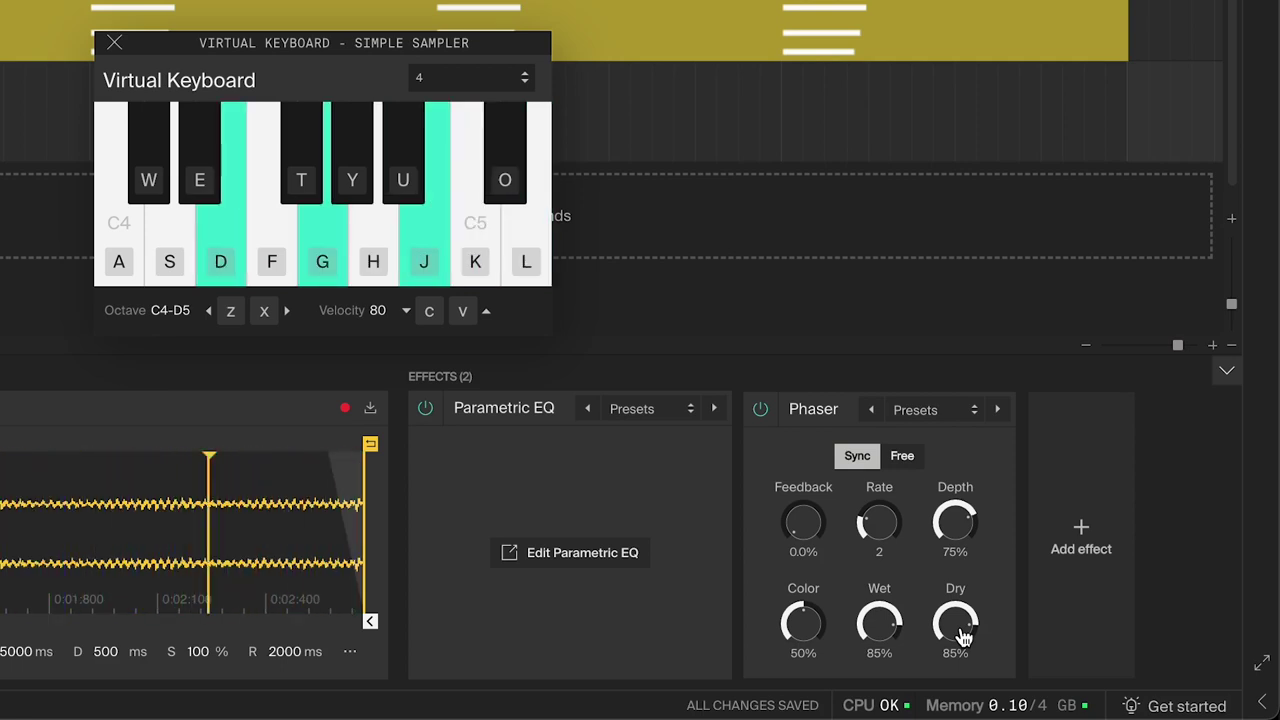
# Step: Add a Delay with the Stereoizer preset and play an F-H-K chord
pyautogui.click(1100, 555)
pyautogui.click(1104, 288)
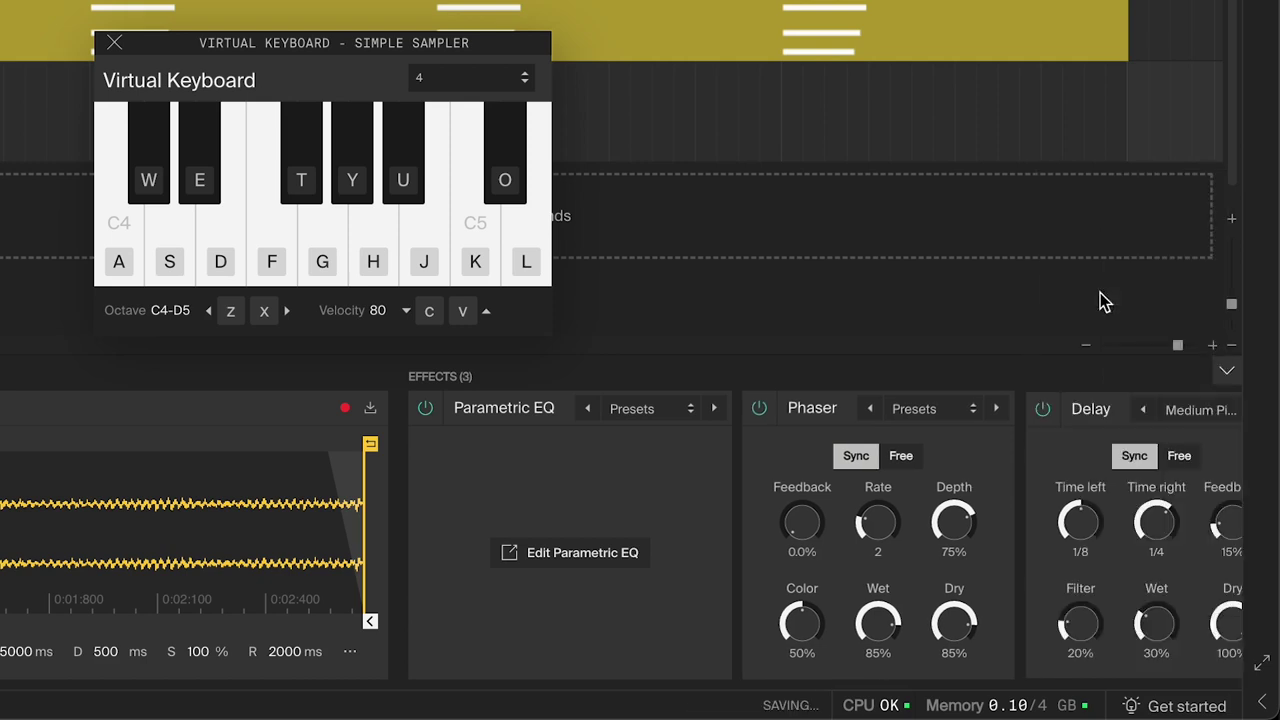
pyautogui.click(1031, 410)
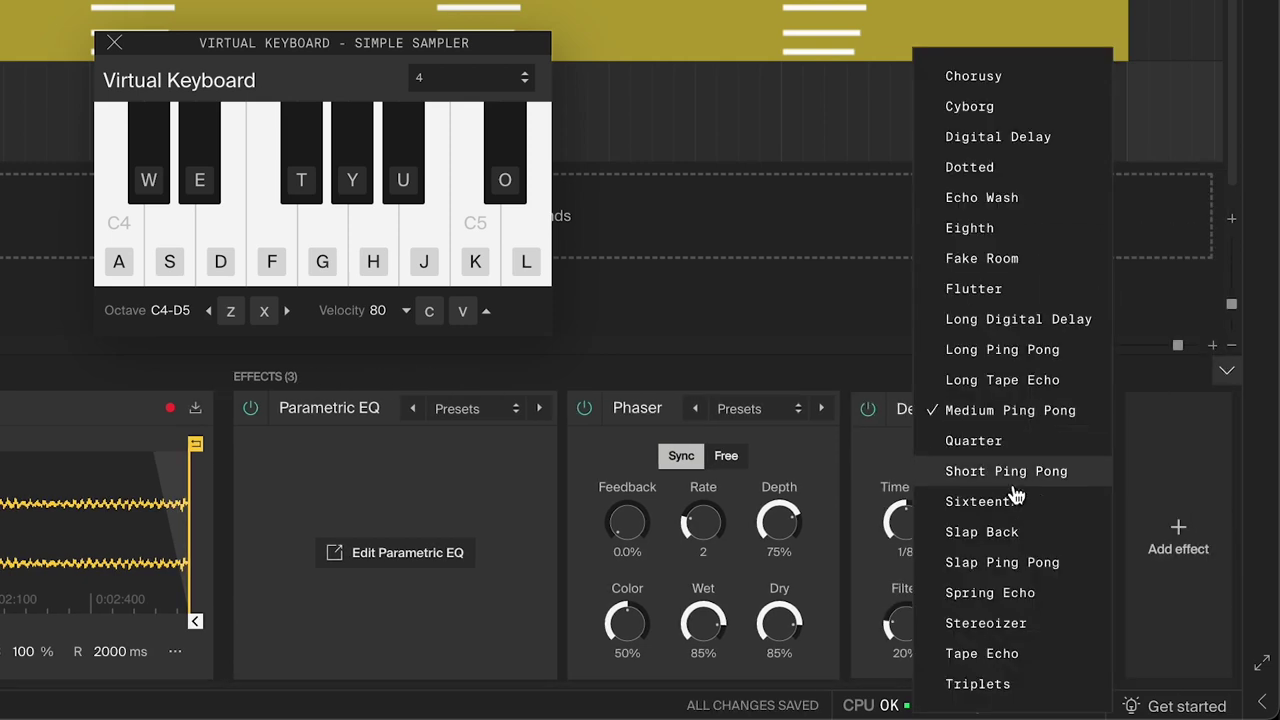
pyautogui.click(986, 634)
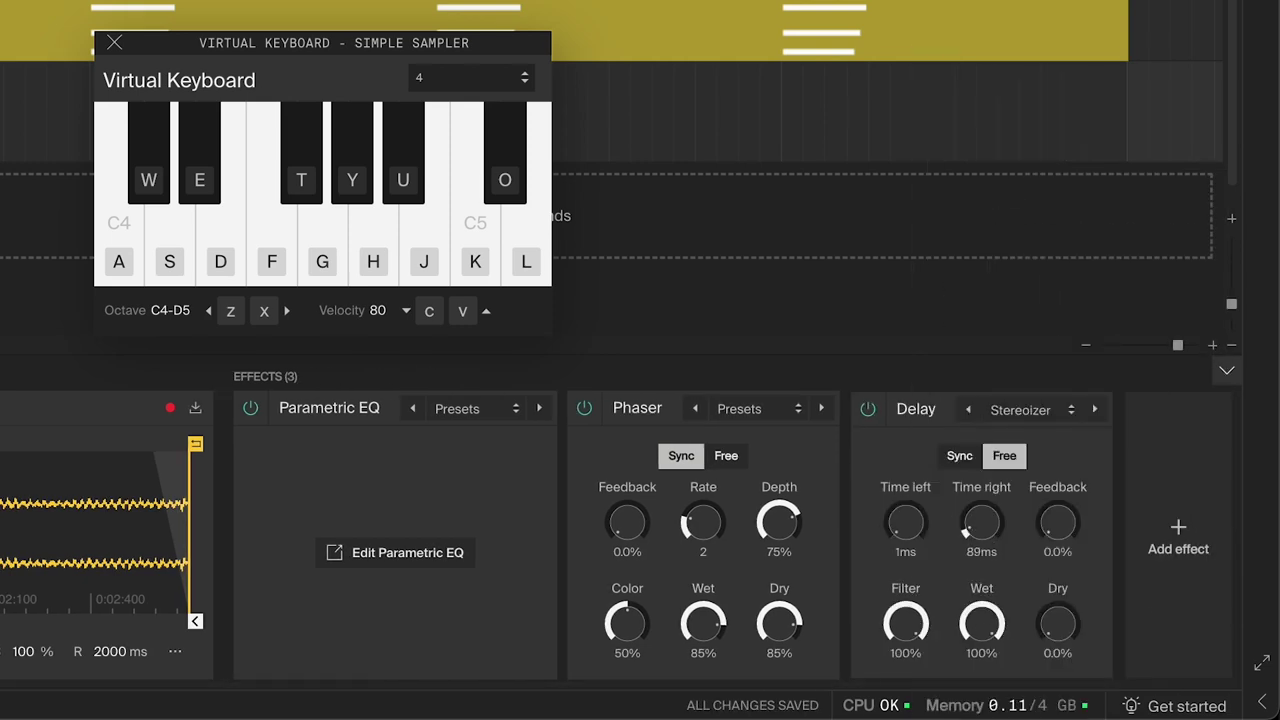
pyautogui.press('f')
pyautogui.press('h')
pyautogui.press('k')
# Step: Add a Reverb to the chain and play F-H-K and D-G-J chords
pyautogui.click(1172, 546)
pyautogui.click(1136, 562)
pyautogui.press('f')
pyautogui.press('h')
pyautogui.press('k')
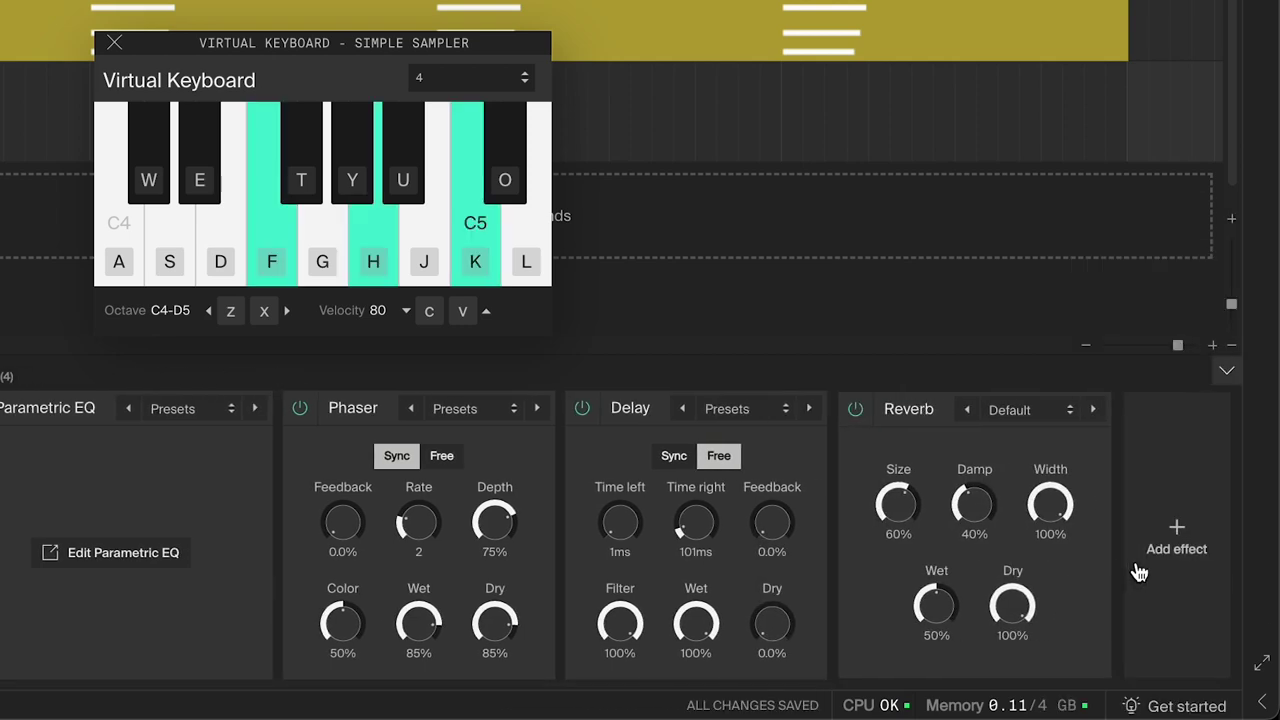
pyautogui.press('d')
pyautogui.press('g')
pyautogui.press('j')
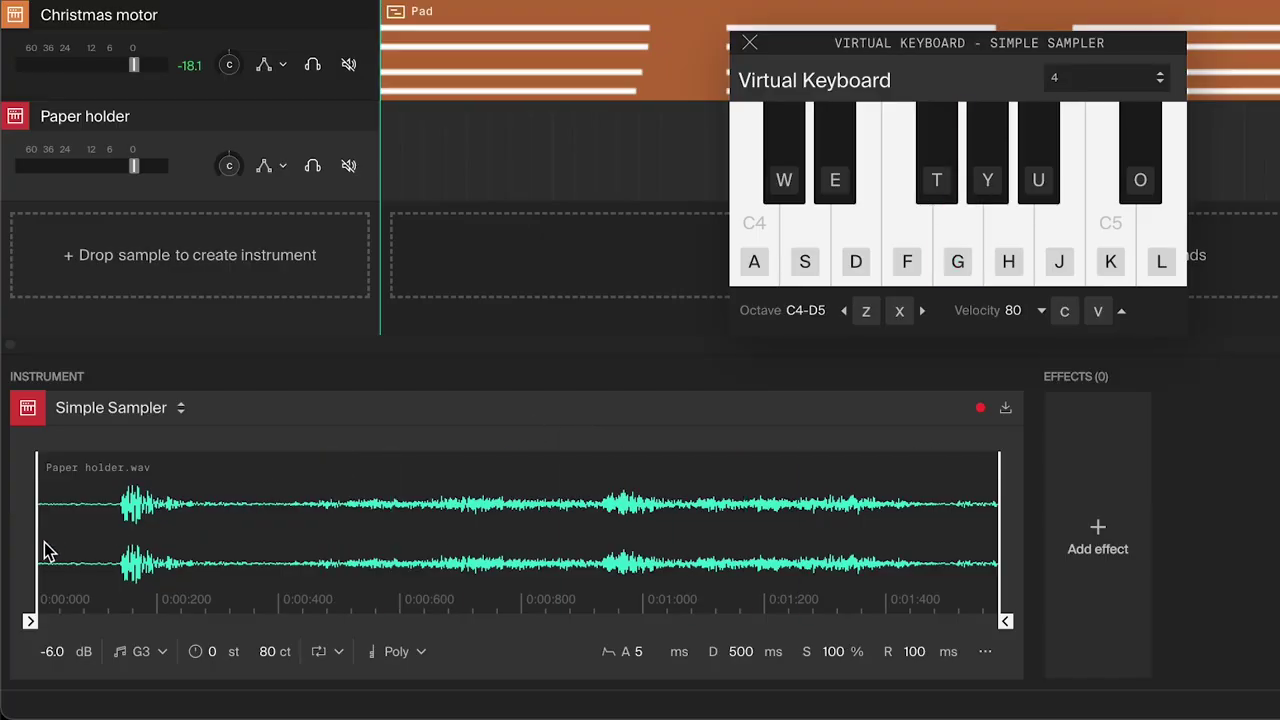
# Step: Start the Paper holder sample at about 0:01:150, end it slightly earlier, and play test notes
pyautogui.moveTo(44, 551); pyautogui.dragTo(767, 551)
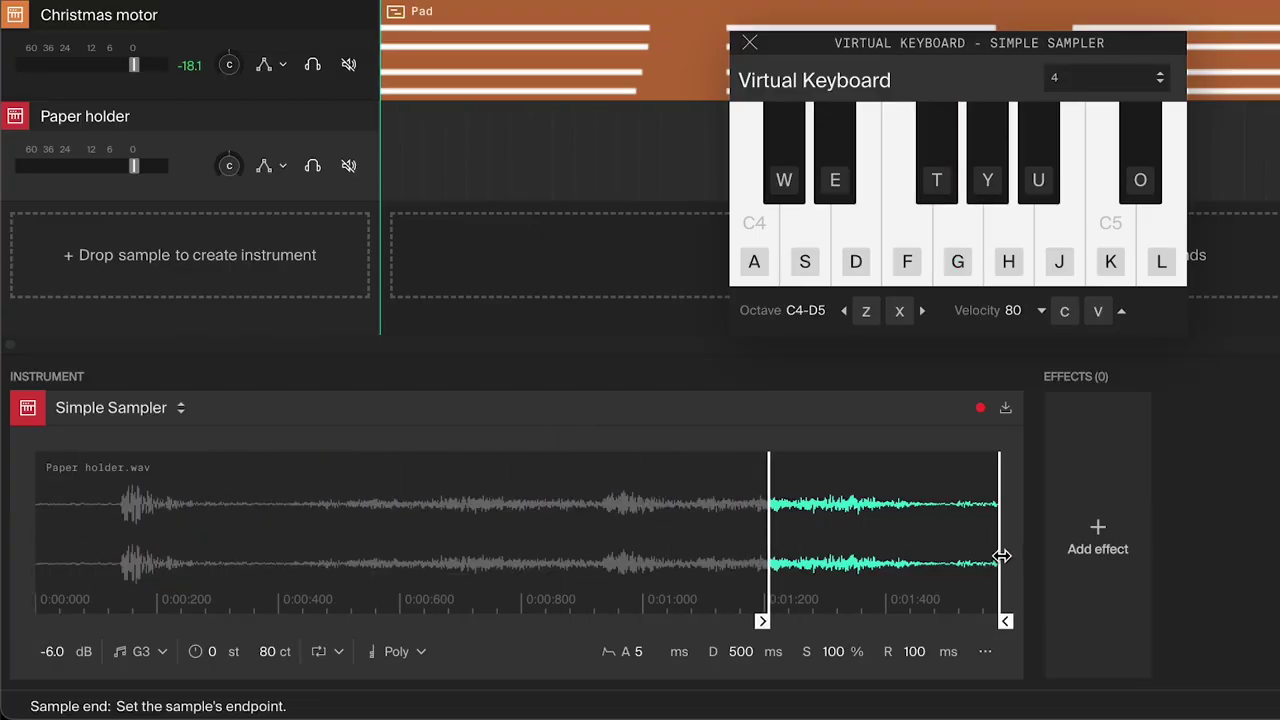
pyautogui.moveTo(958, 559); pyautogui.dragTo(951, 557)
pyautogui.press('g')
pyautogui.press('l')
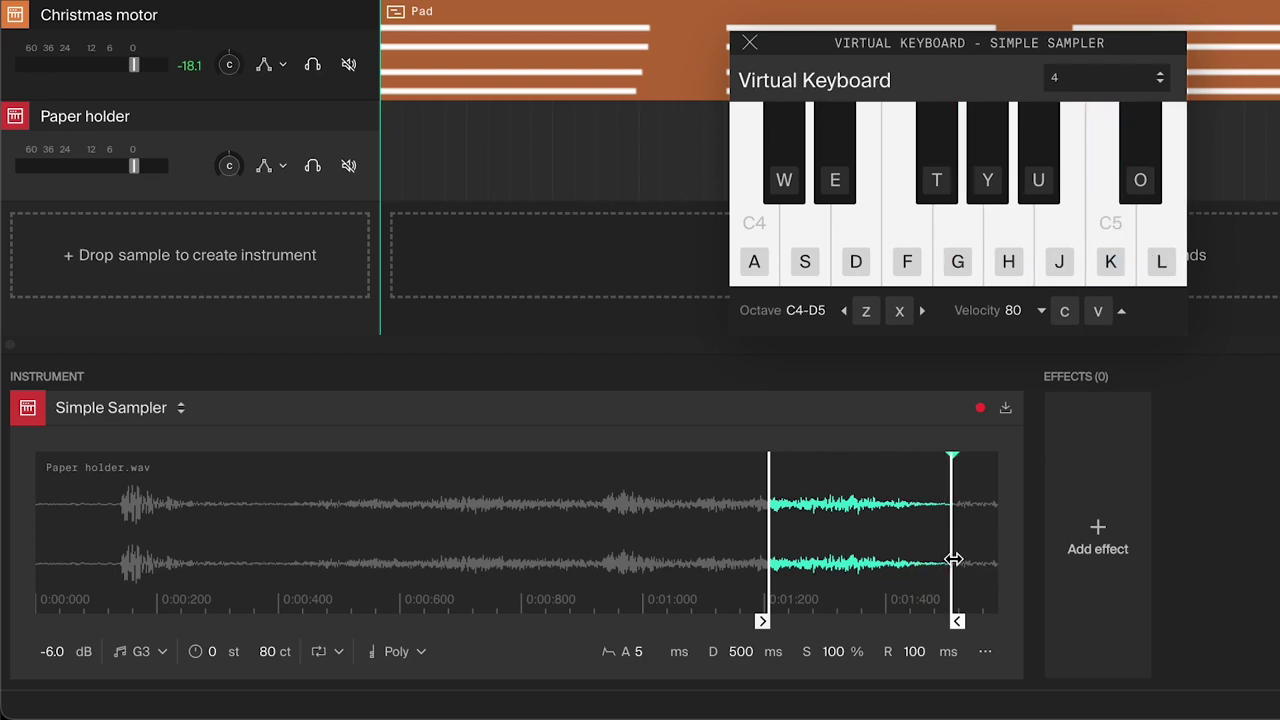
pyautogui.press('g')
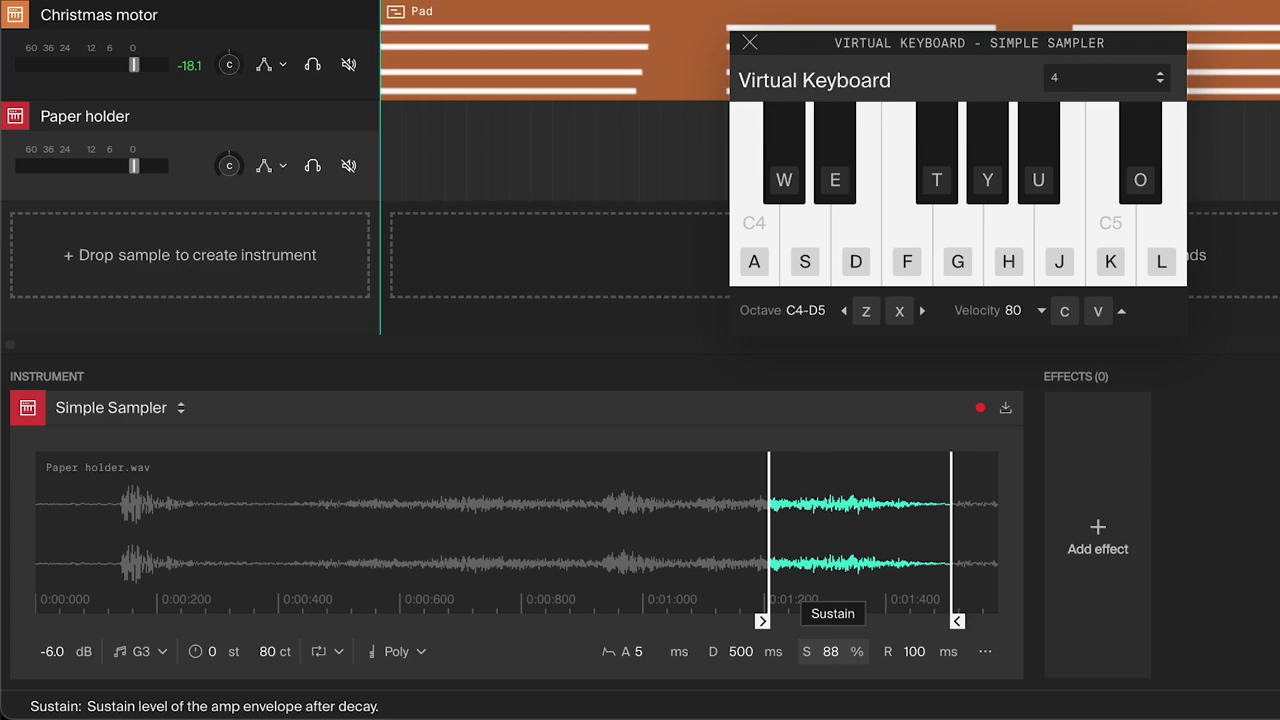
pyautogui.press('g')
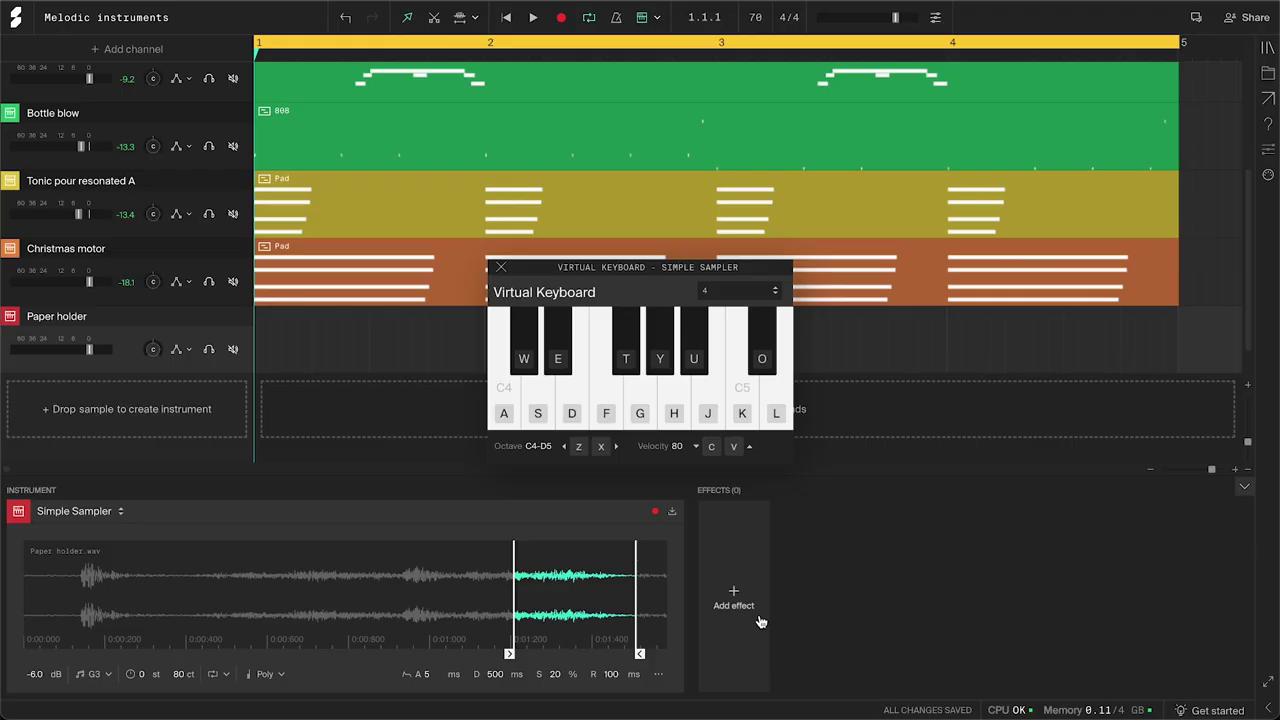
# Step: Add a Parametric EQ with the Resonator G preset and a Spectrum analyzer
pyautogui.click(760, 619)
pyautogui.click(691, 556)
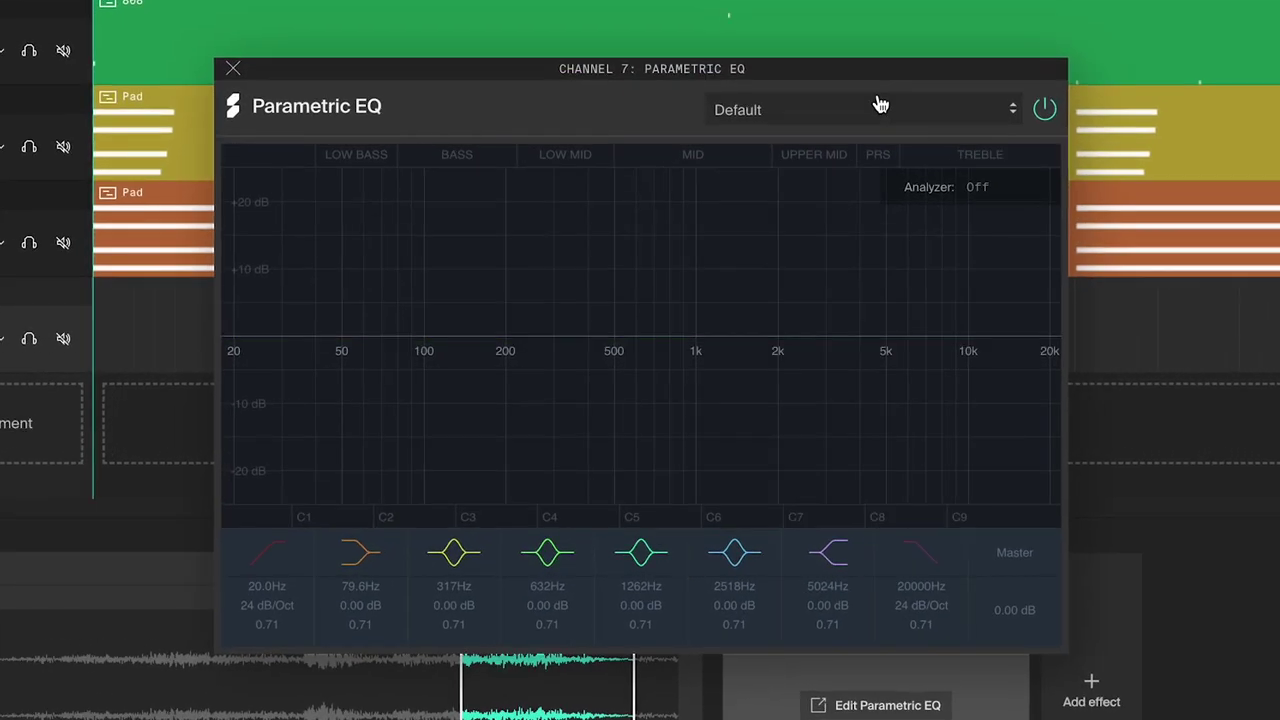
pyautogui.click(849, 140)
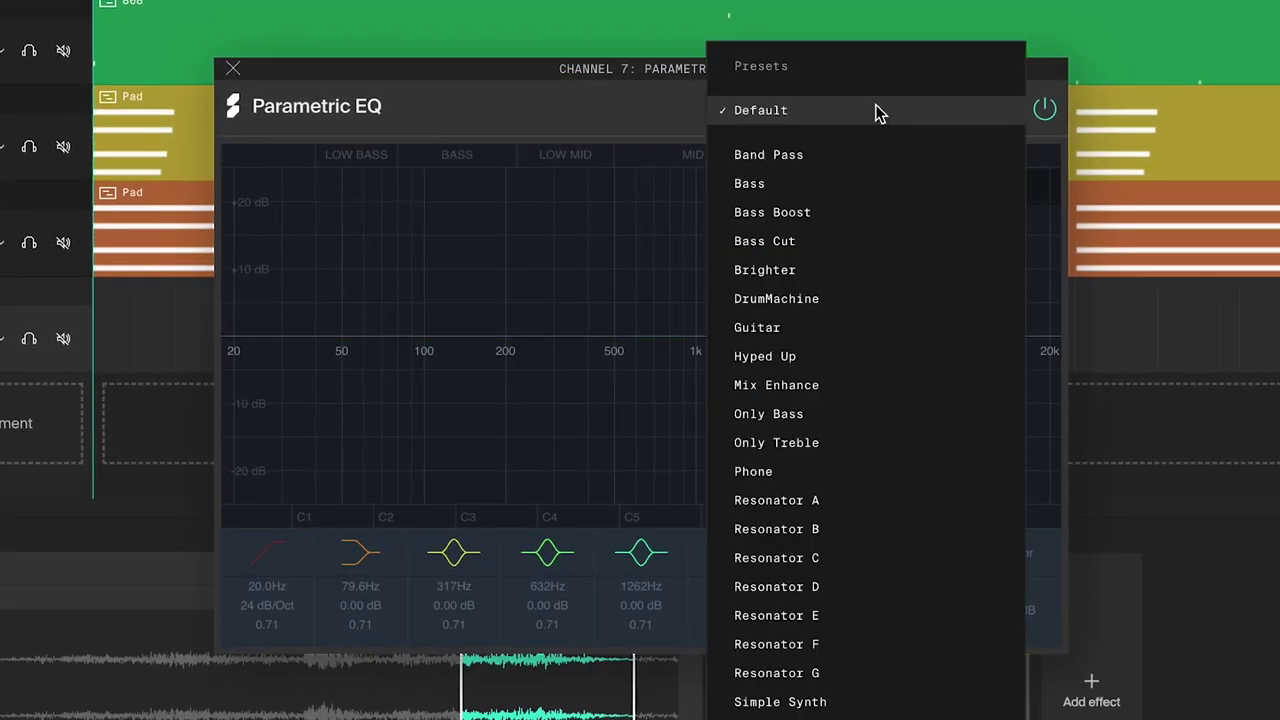
pyautogui.click(851, 675)
pyautogui.click(980, 190)
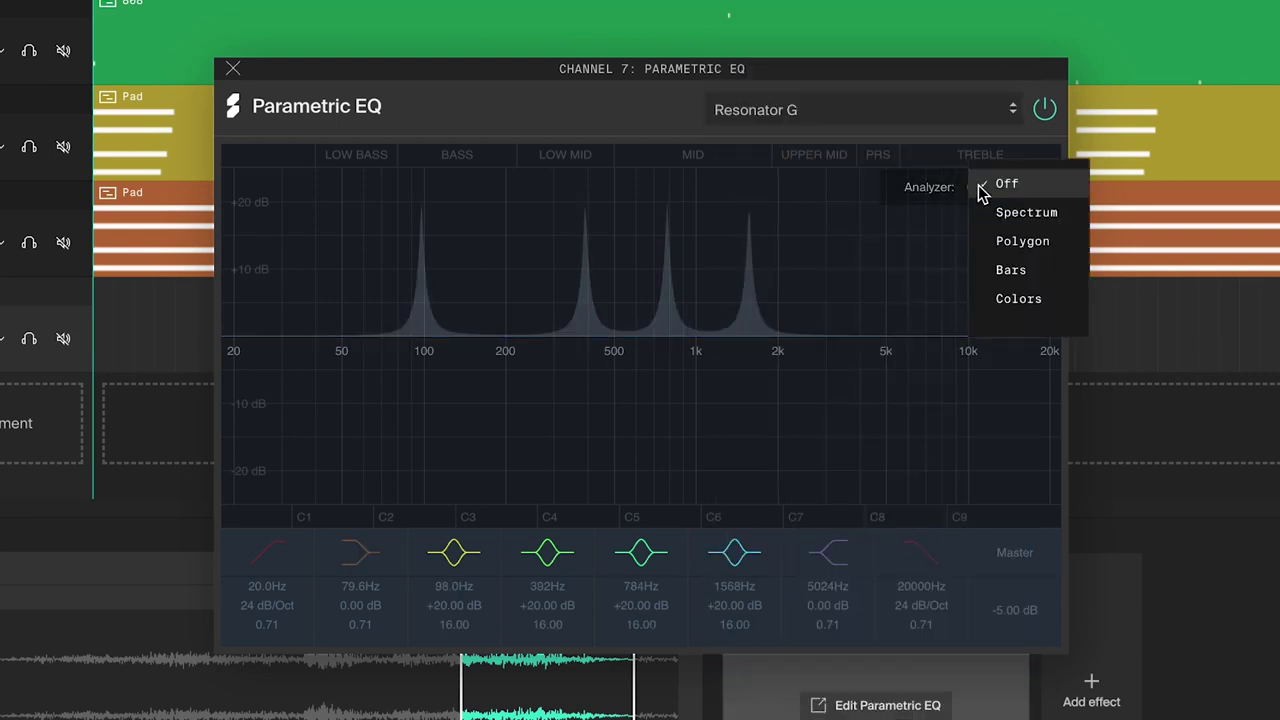
pyautogui.click(1010, 211)
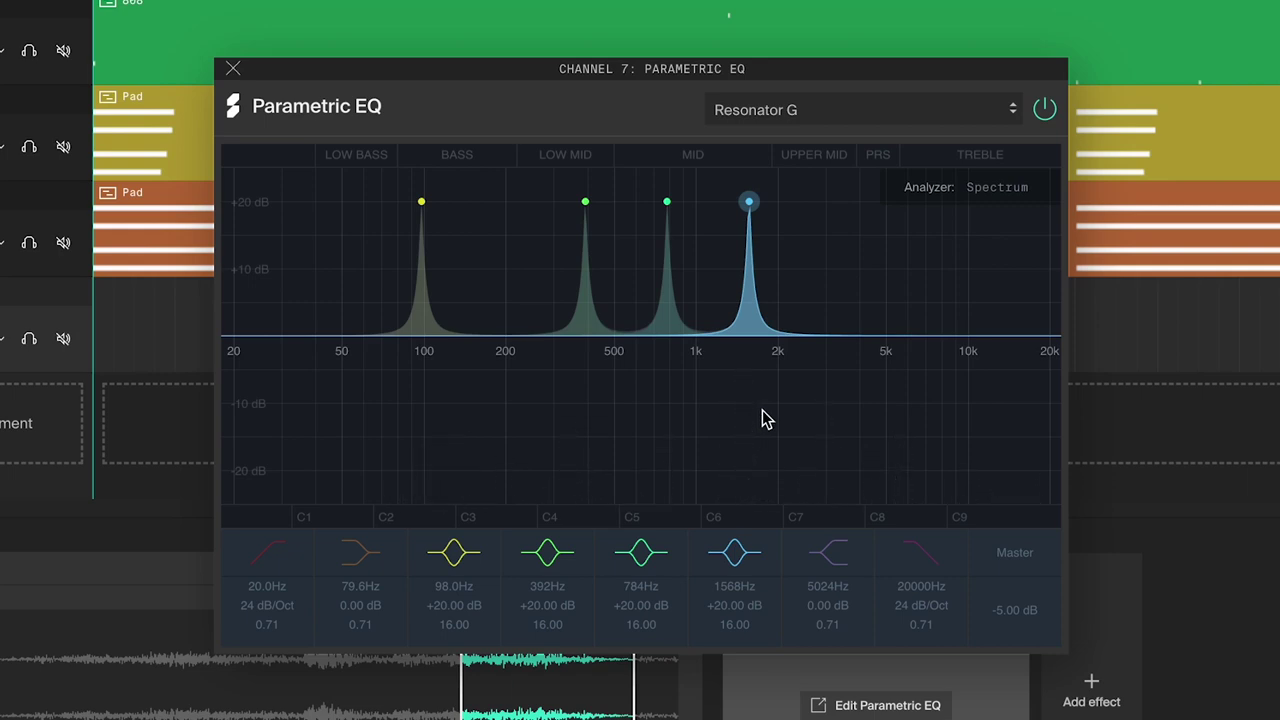
# Step: Disable the 98/392/784 Hz bands, low-cut near 1140 Hz (Q 0.91), high-cut near 2.5 kHz
pyautogui.click(449, 553)
pyautogui.click(535, 556)
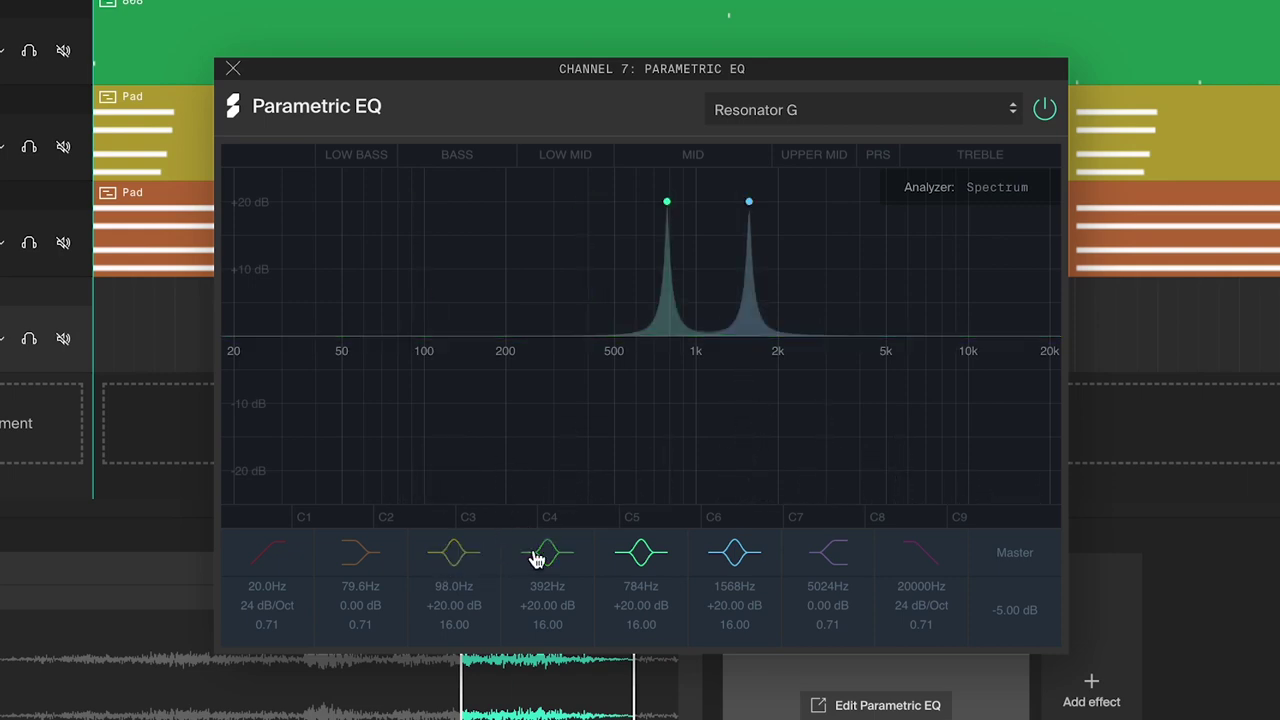
pyautogui.click(641, 552)
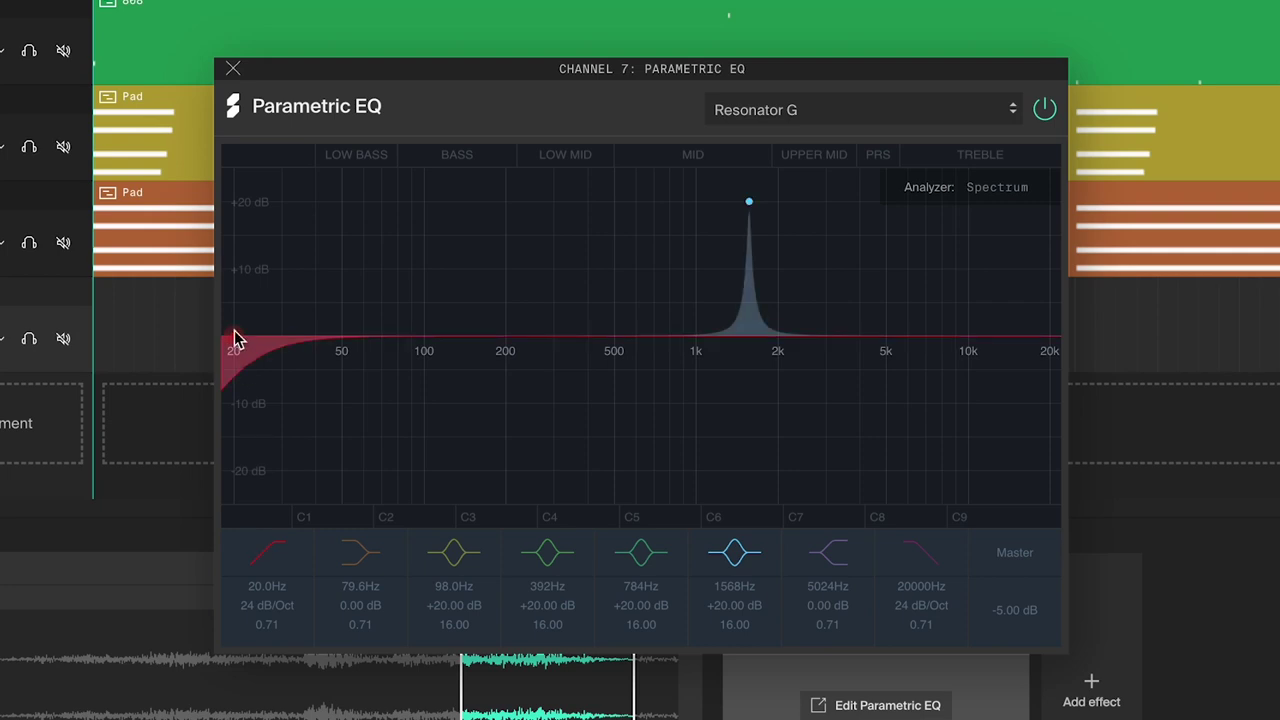
pyautogui.moveTo(237, 340); pyautogui.dragTo(710, 338)
pyautogui.moveTo(289, 623); pyautogui.dragTo(280, 607)
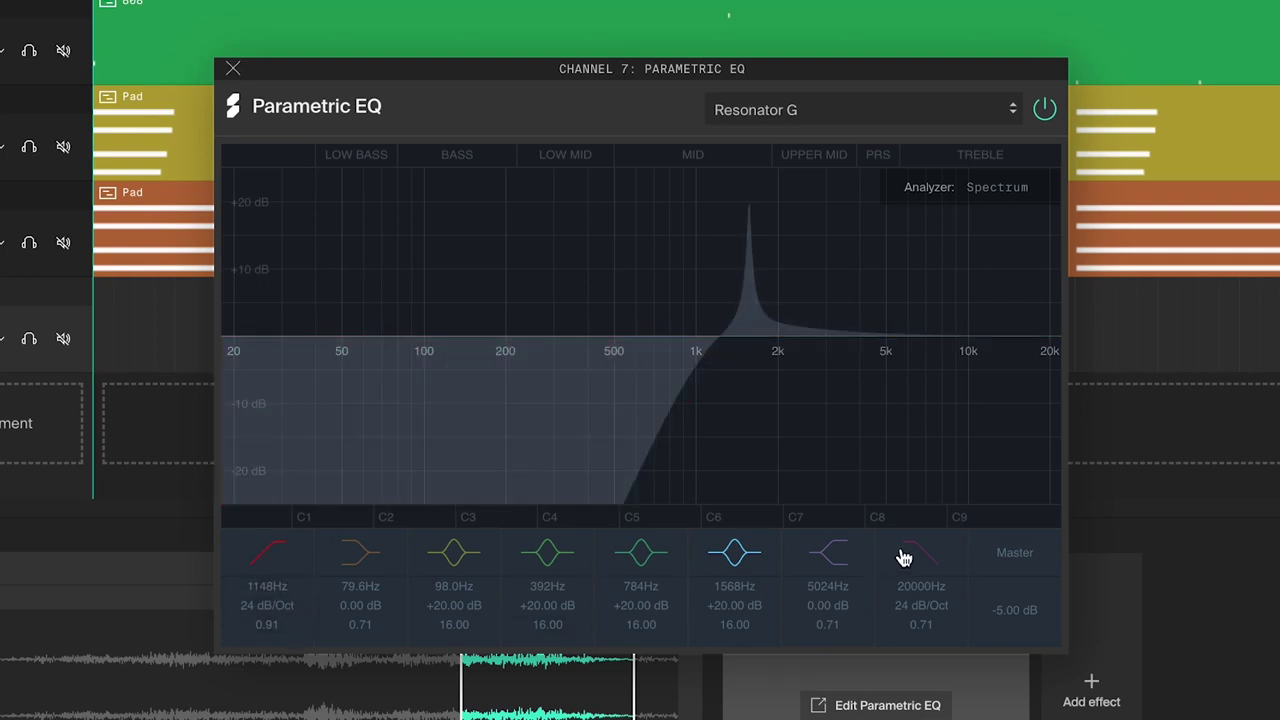
pyautogui.moveTo(1050, 340); pyautogui.dragTo(800, 337)
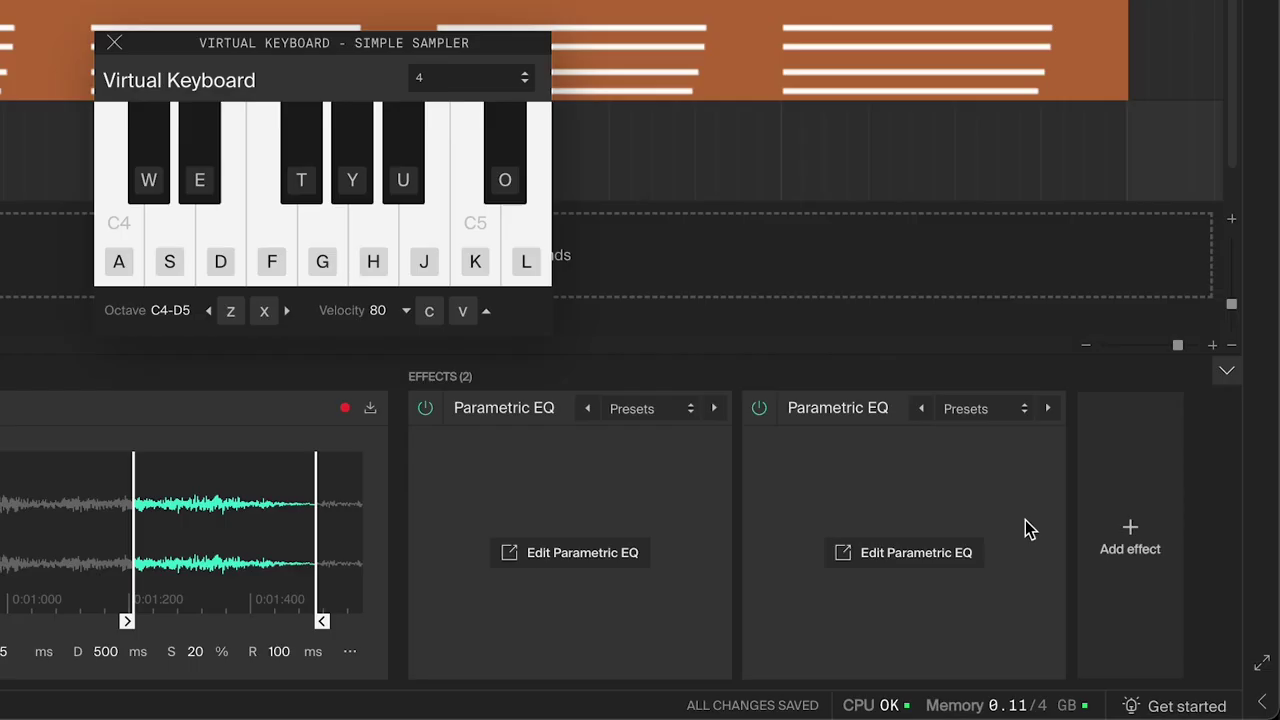
# Step: Add a Reverb, then create a sampler instrument from Paper holder resample.wav and audition it
pyautogui.click(1135, 540)
pyautogui.click(1148, 535)
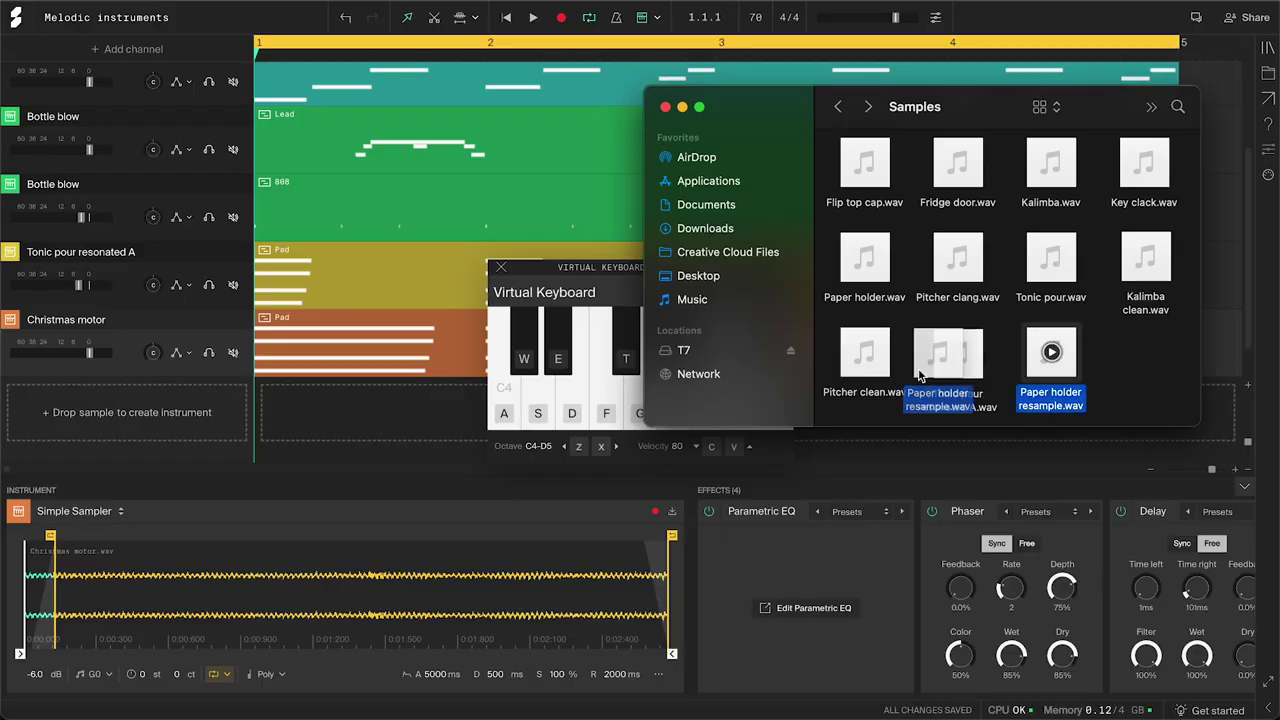
pyautogui.moveTo(920, 375); pyautogui.dragTo(160, 414)
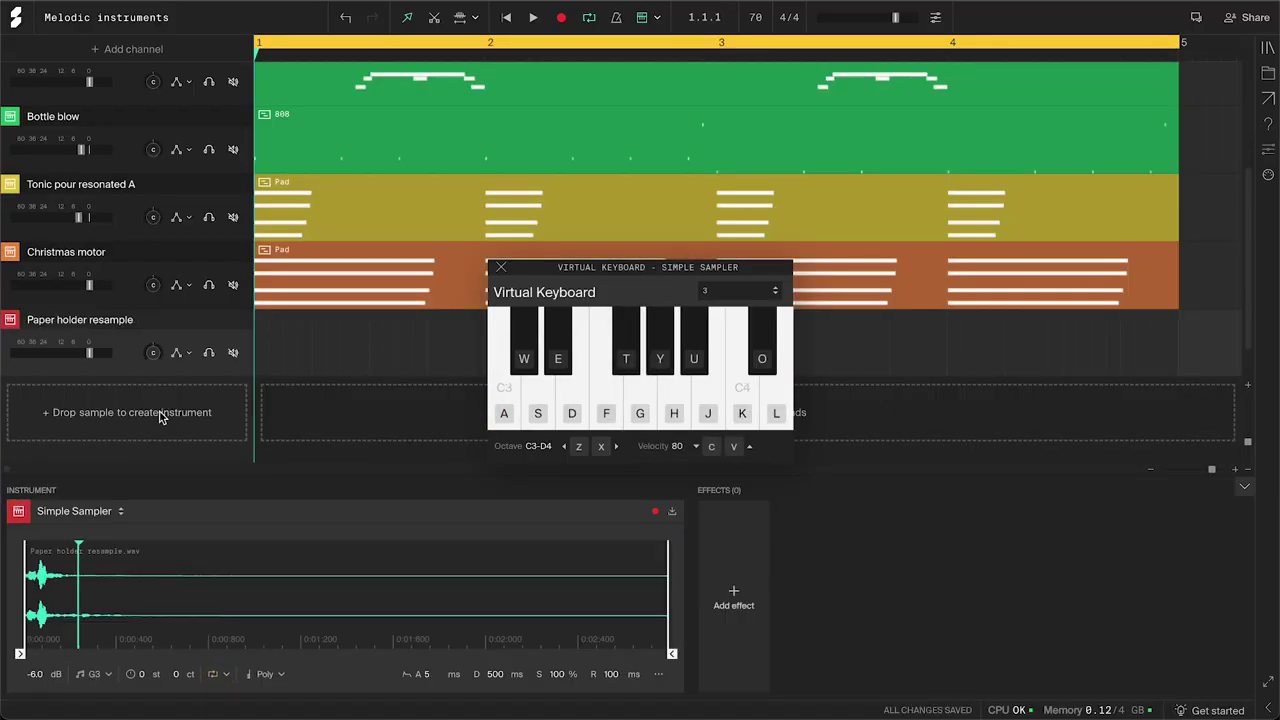
pyautogui.press('h')
pyautogui.press('j')
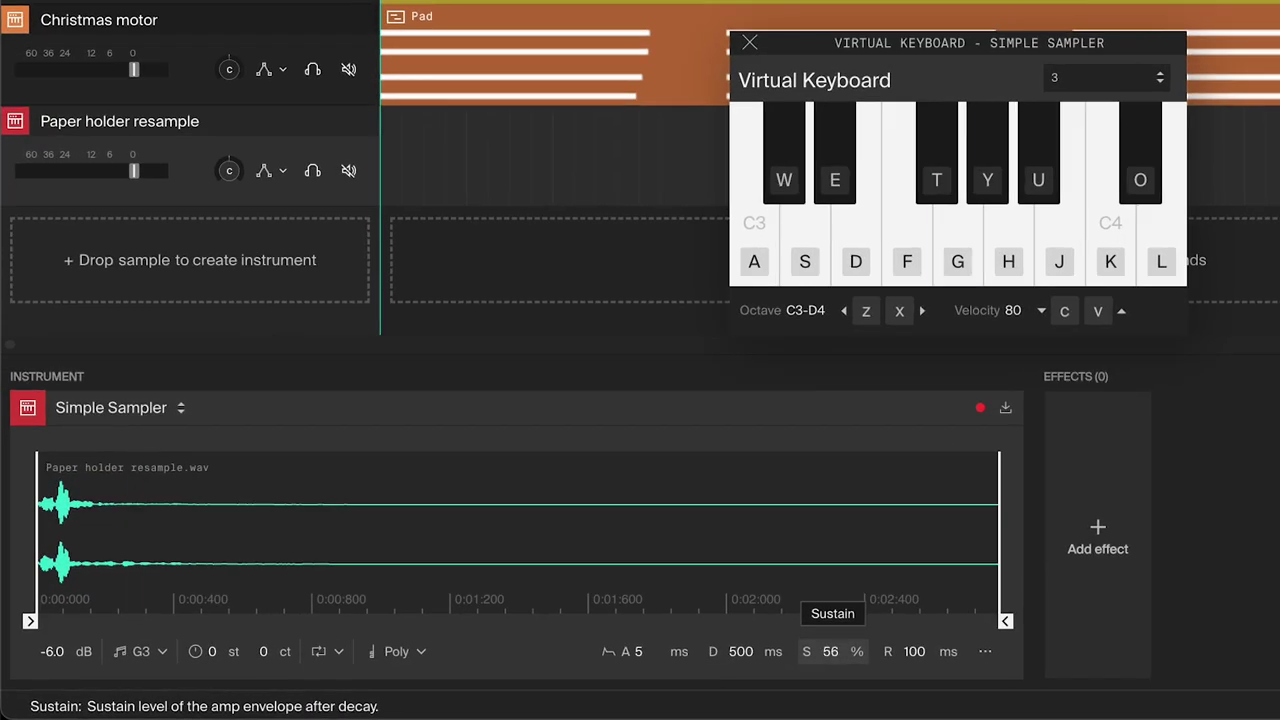
# Step: Set the envelope to decay 221 ms, sustain 50% and release 3000 ms
pyautogui.moveTo(830, 651); pyautogui.dragTo(830, 660)
pyautogui.press('g')
pyautogui.moveTo(740, 651); pyautogui.dragTo(740, 660)
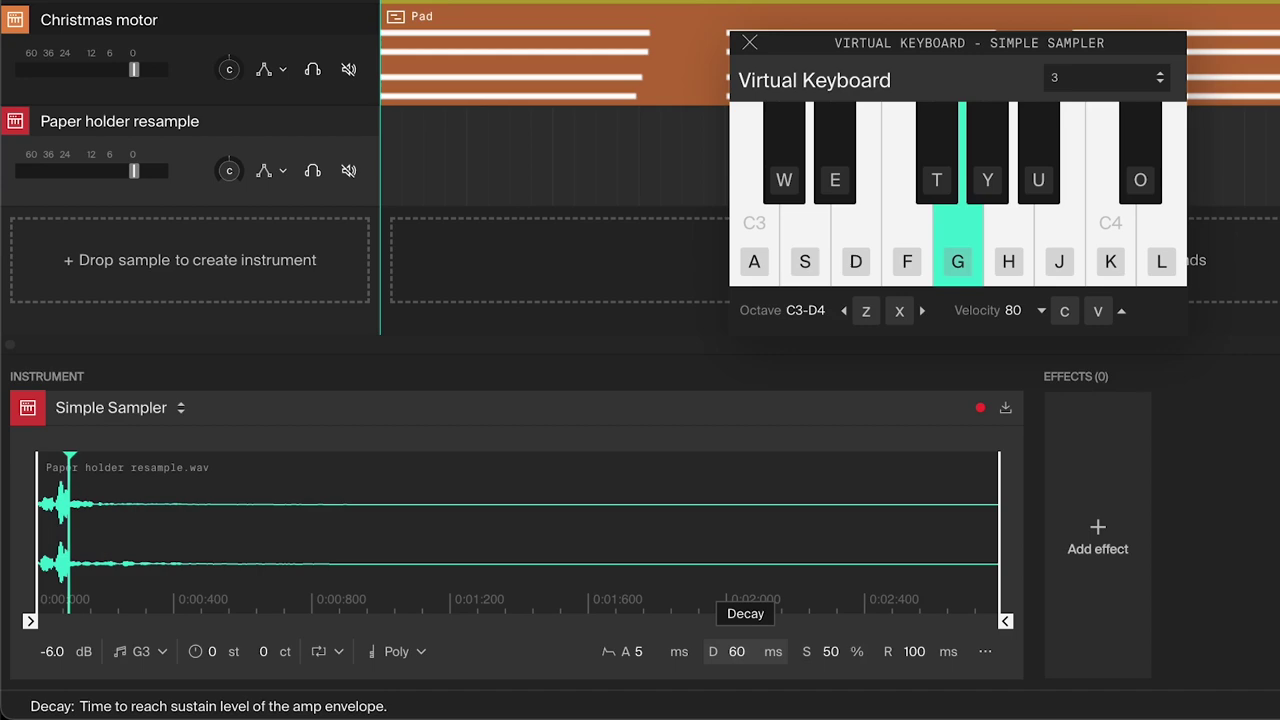
pyautogui.moveTo(915, 651); pyautogui.dragTo(915, 640)
pyautogui.press('g')
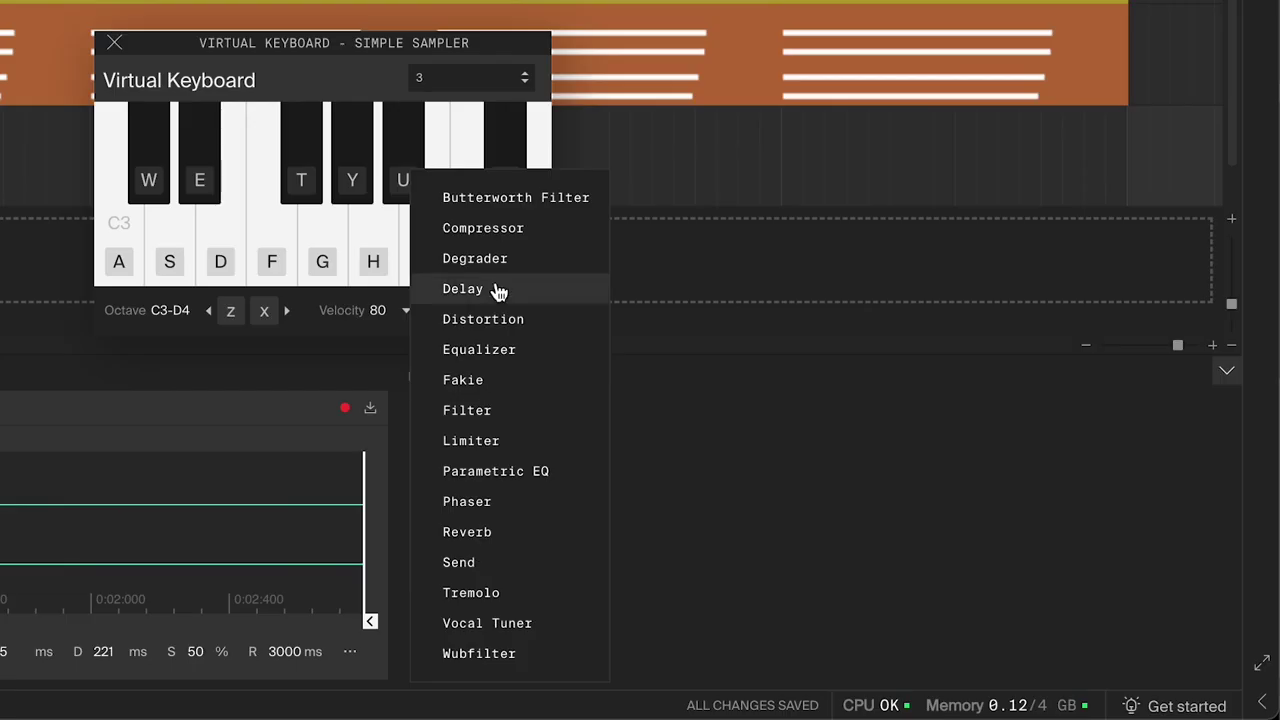
# Step: Add a Delay (1/16. and 1/8. times, 50% wet) followed by a Phaser to the chain
pyautogui.click(463, 289)
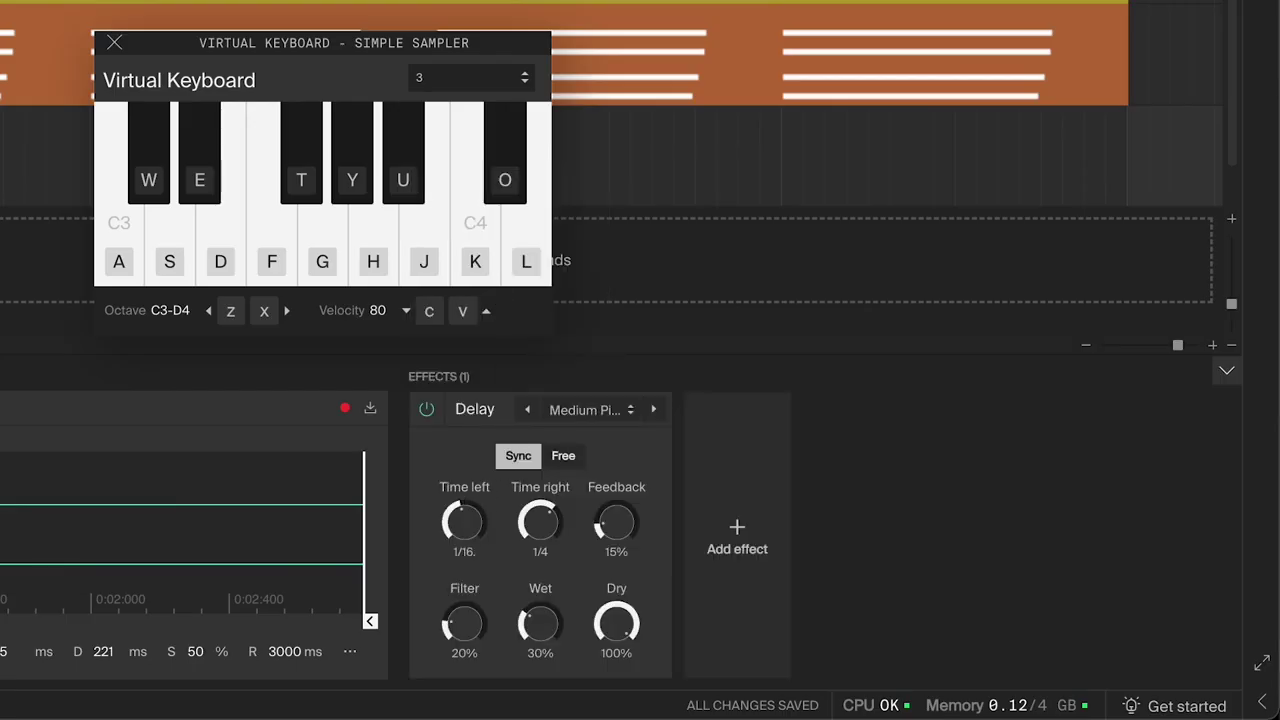
pyautogui.click(737, 537)
pyautogui.click(760, 500)
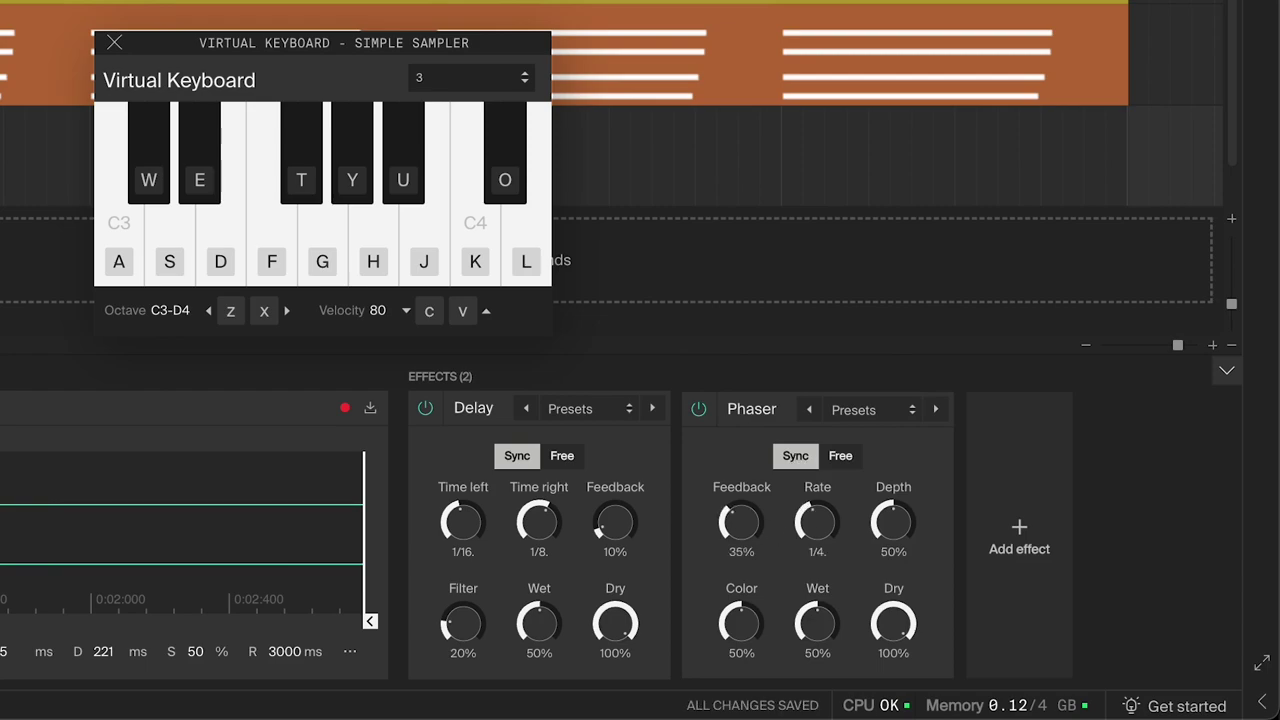